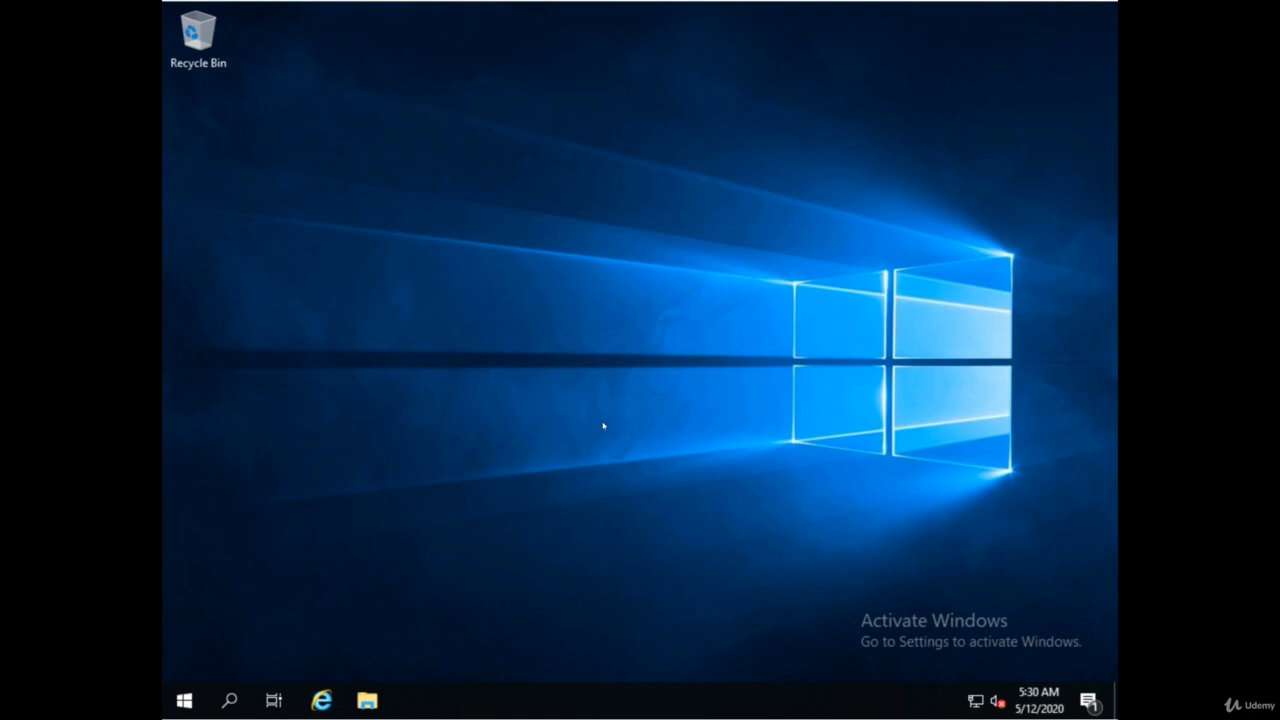
# Launch Server Manager from the Start menu, then open Group Policy Management from its Tools menu
pyautogui.click(187, 702)
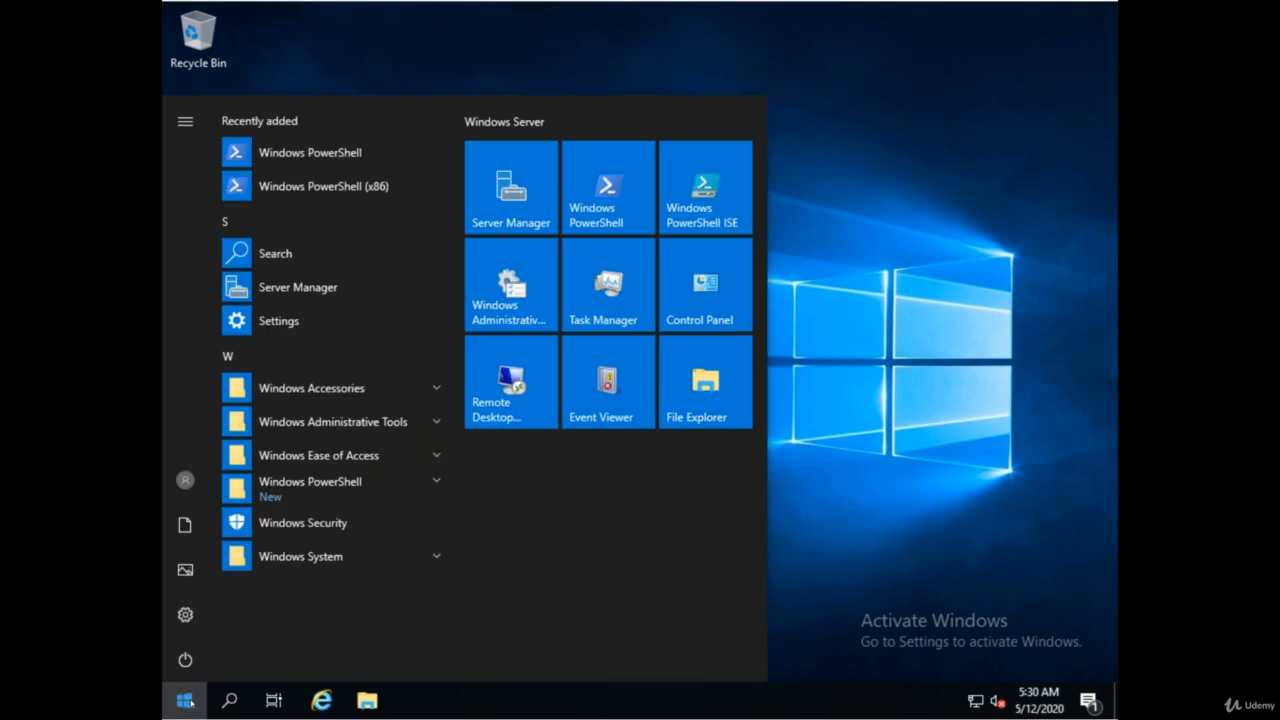
pyautogui.click(521, 182)
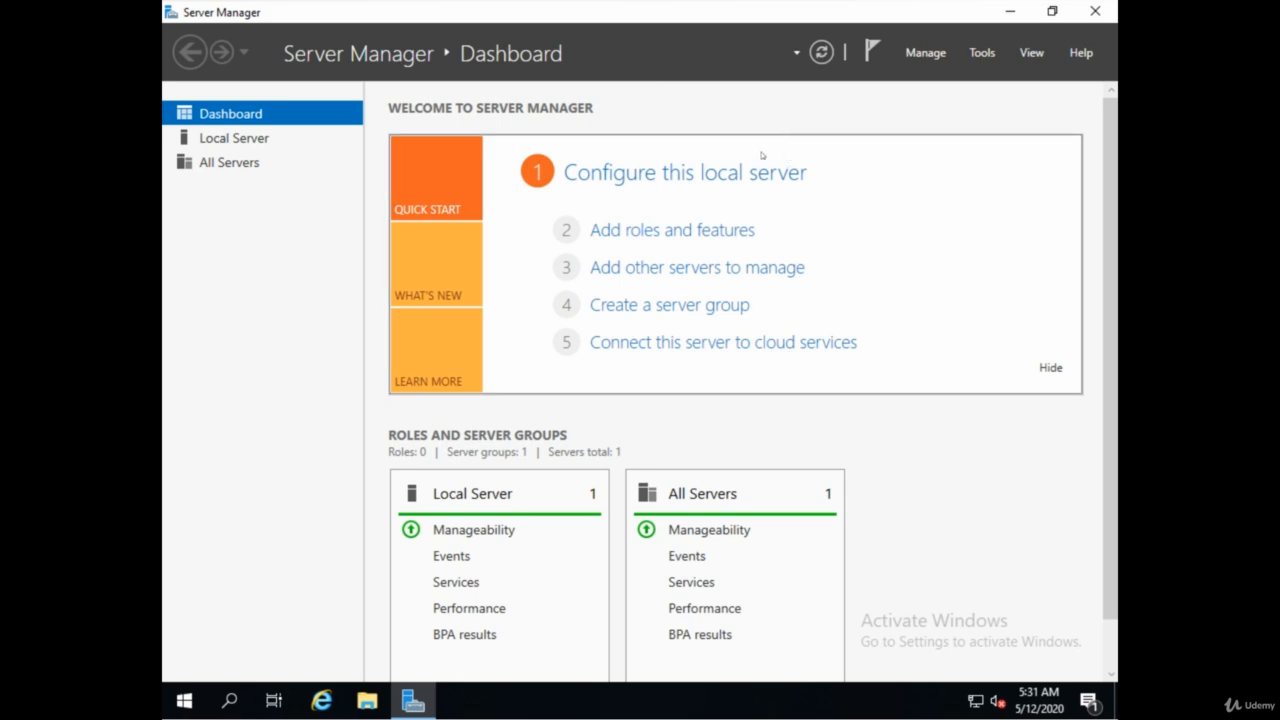
pyautogui.click(981, 53)
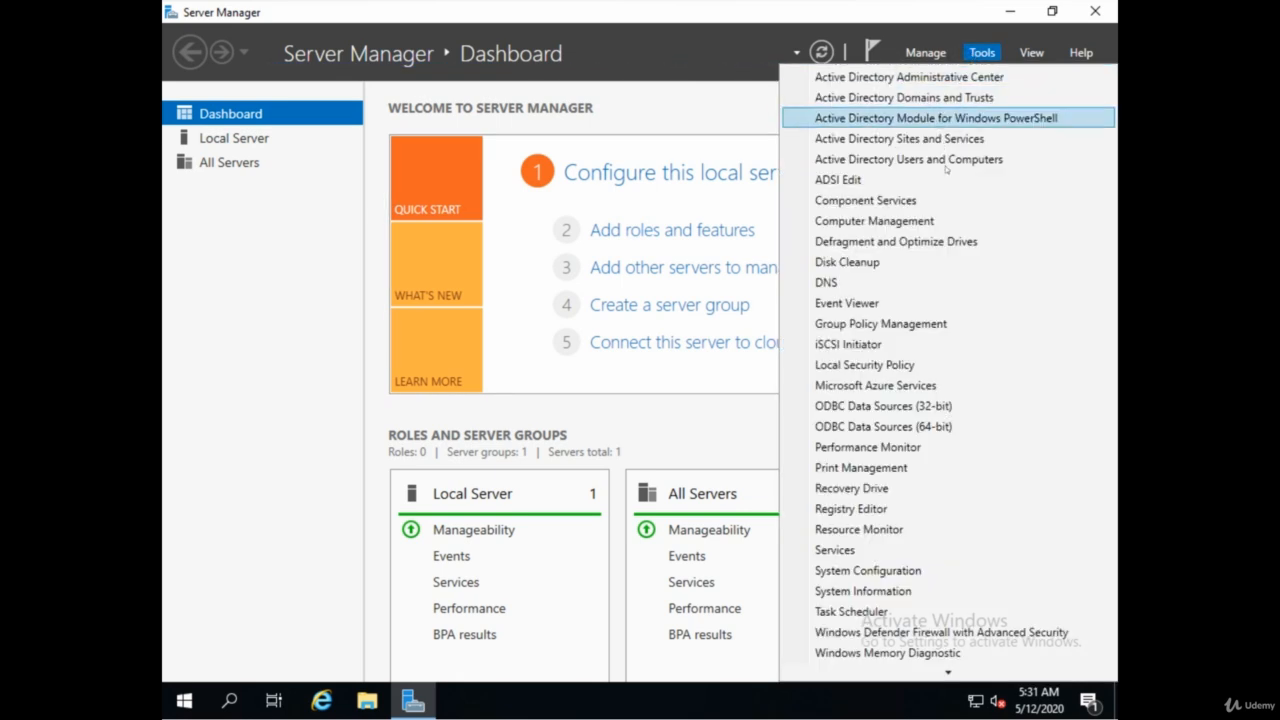
pyautogui.click(843, 325)
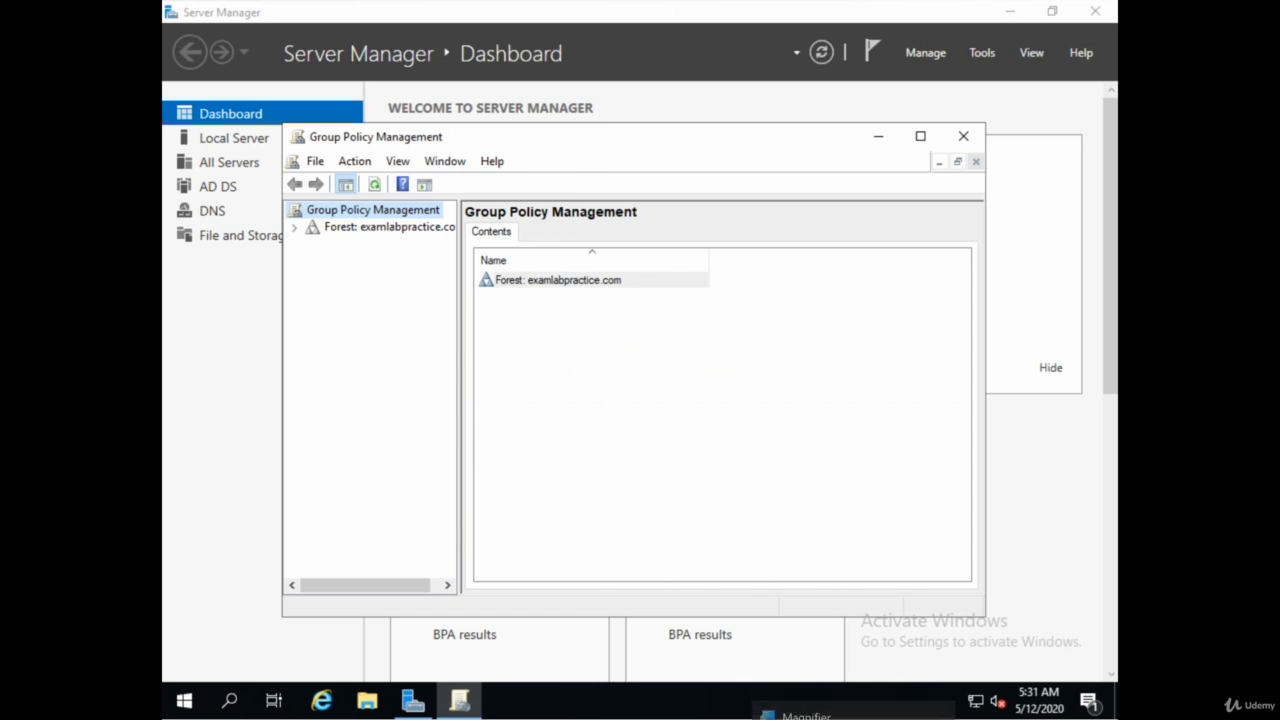
# Turn on the screen magnifier at 200% zoom over the policy console
pyautogui.click(850, 718)
pyautogui.click(549, 322)
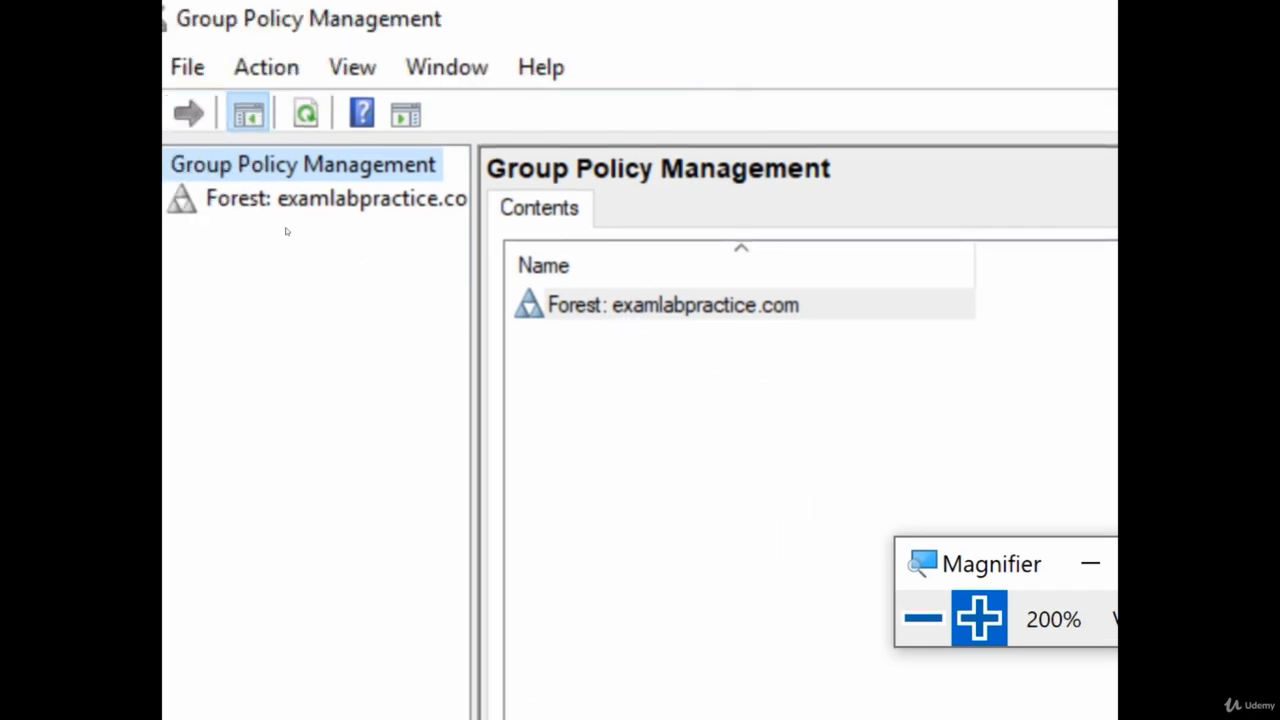
pyautogui.click(290, 232)
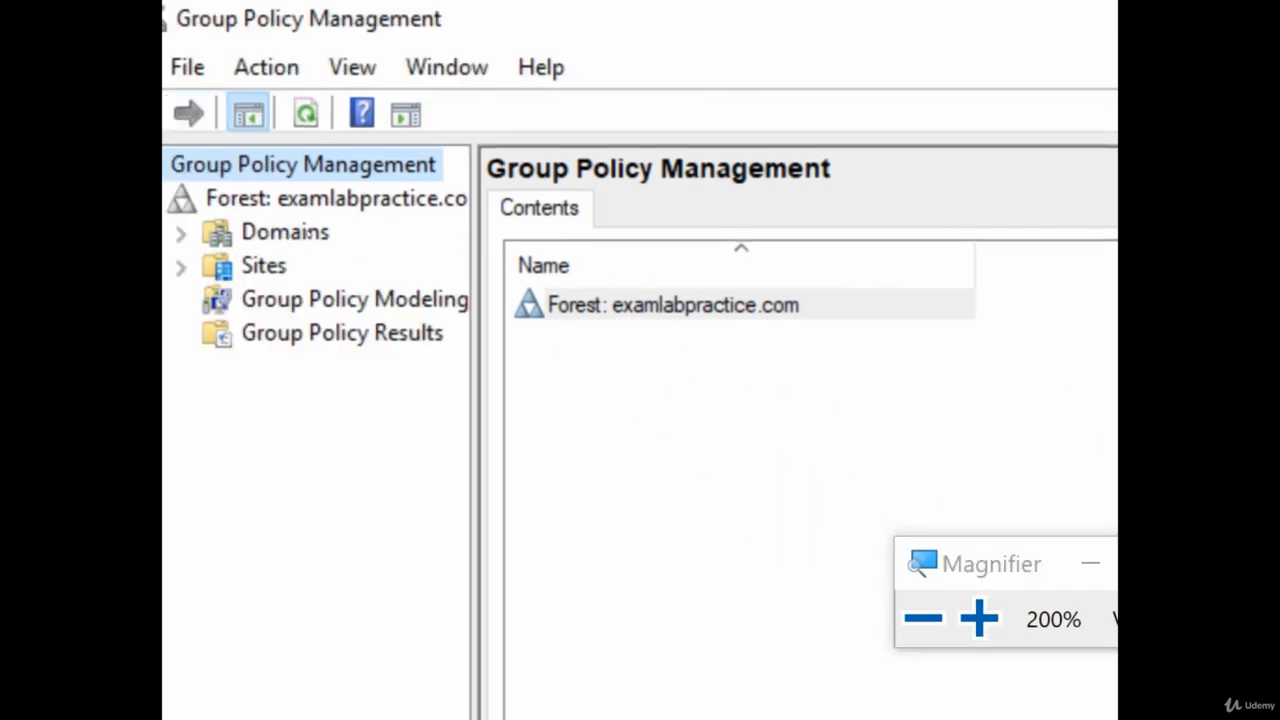
# Widen the tree pane and expand Domains > examlabpractice.com down to Group Policy Objects
pyautogui.moveTo(570, 265); pyautogui.dragTo(701, 265)
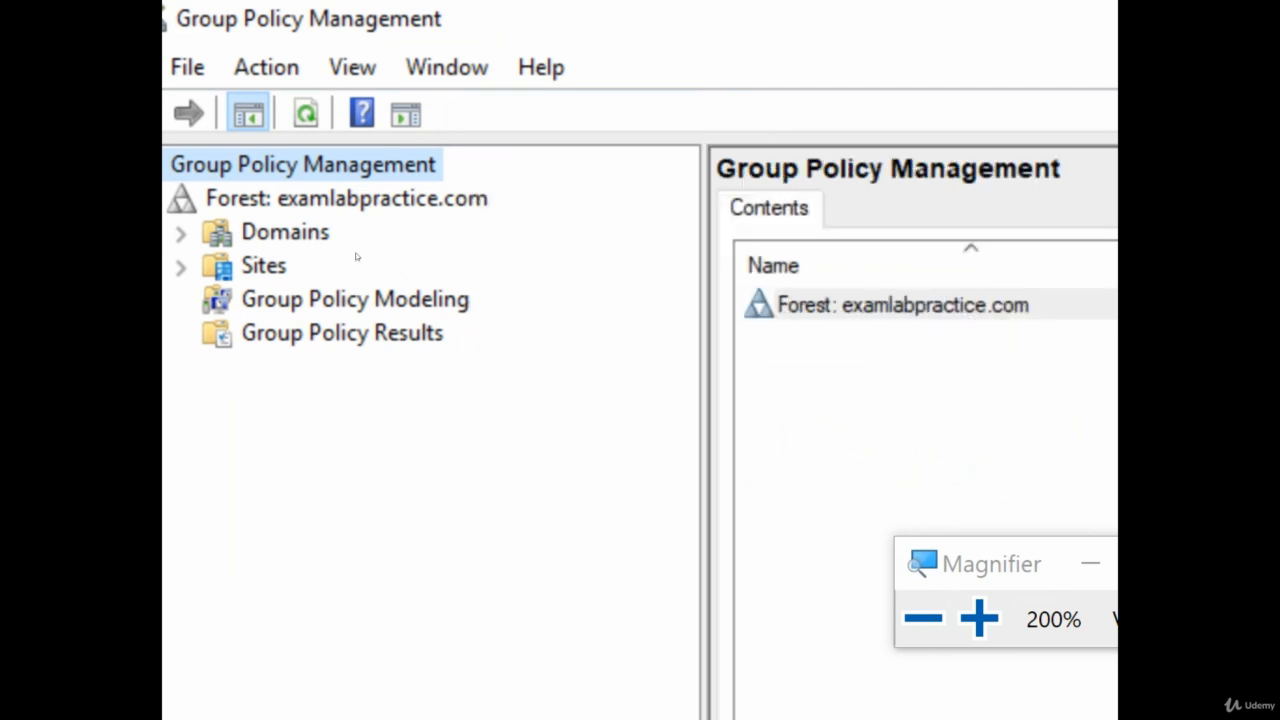
pyautogui.doubleClick(306, 246)
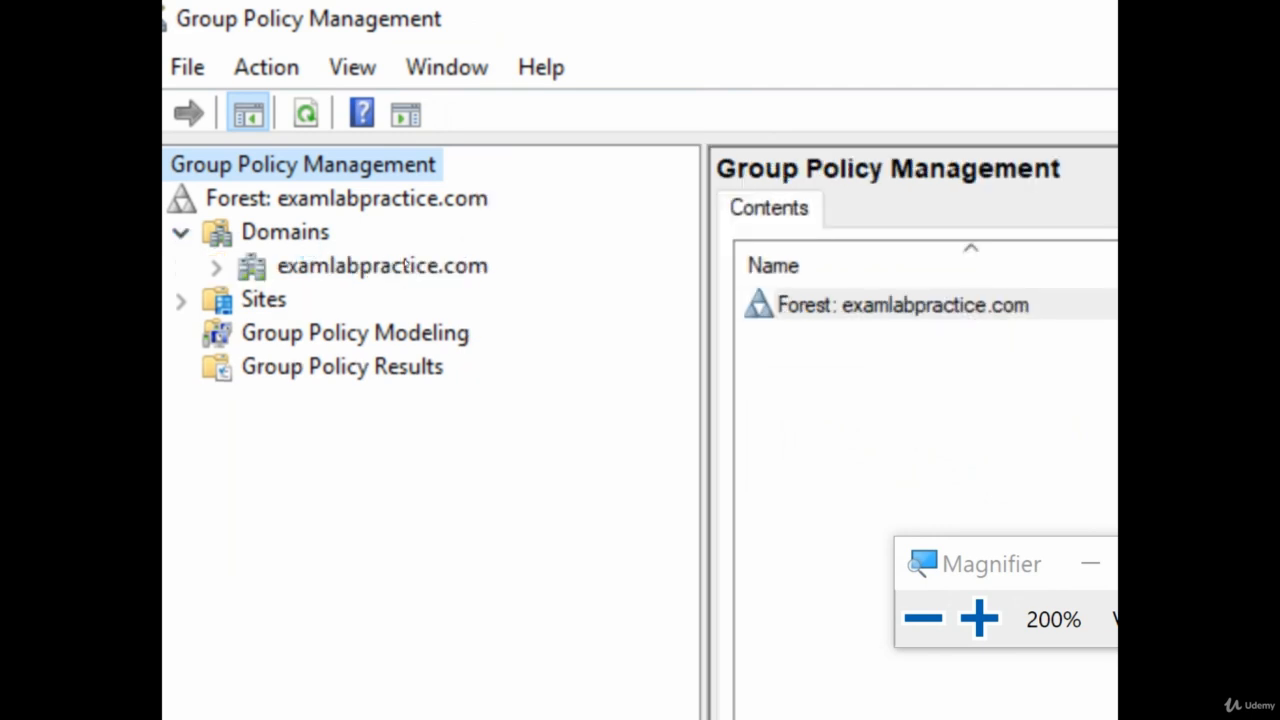
pyautogui.click(382, 265)
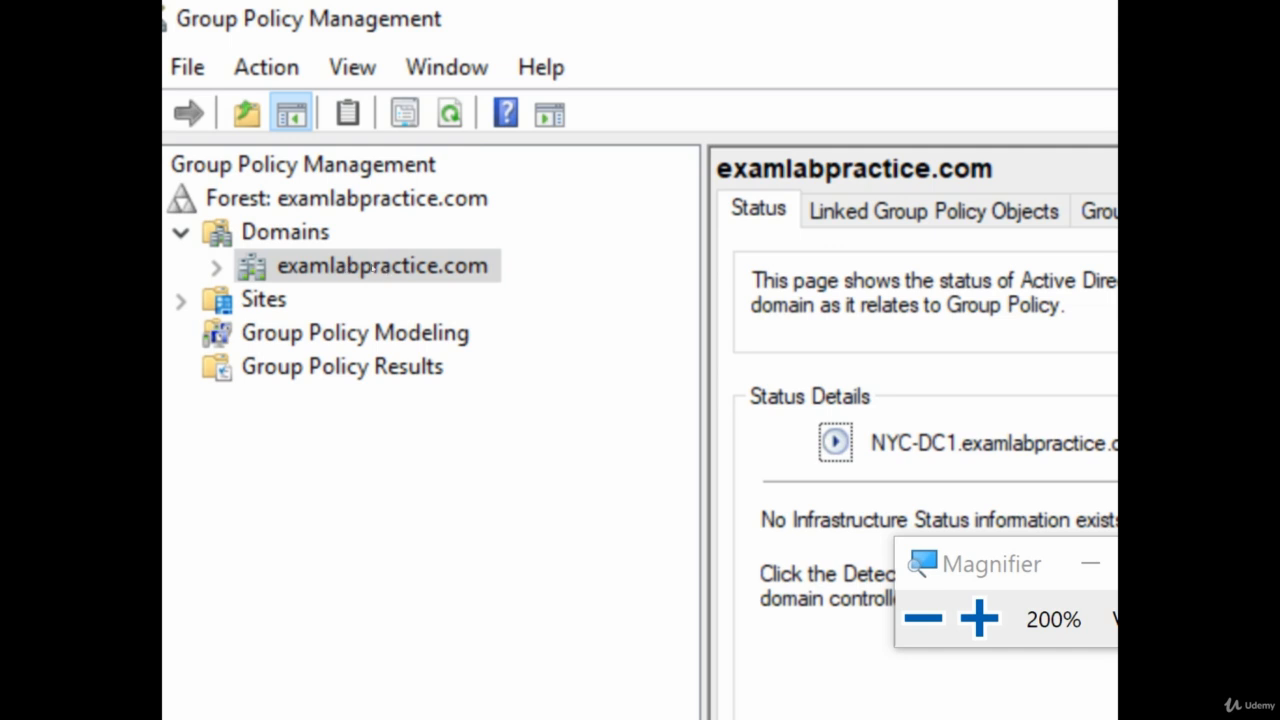
pyautogui.doubleClick(330, 262)
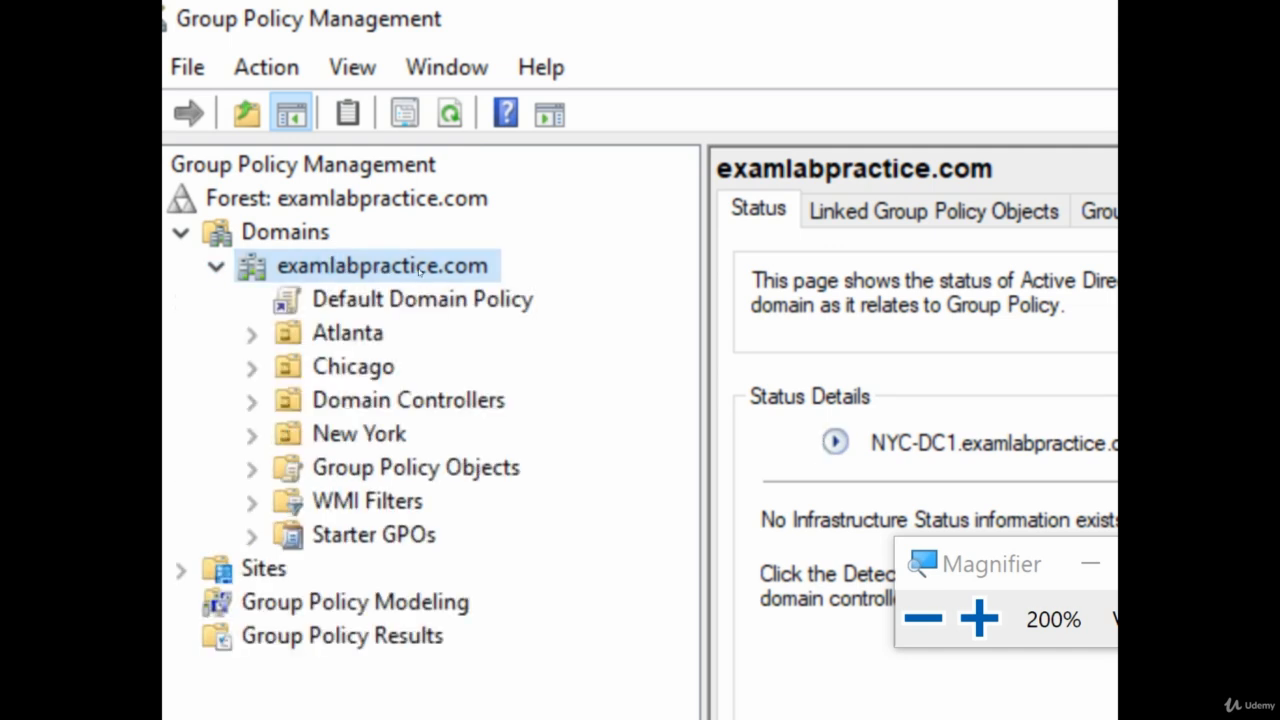
pyautogui.click(415, 467)
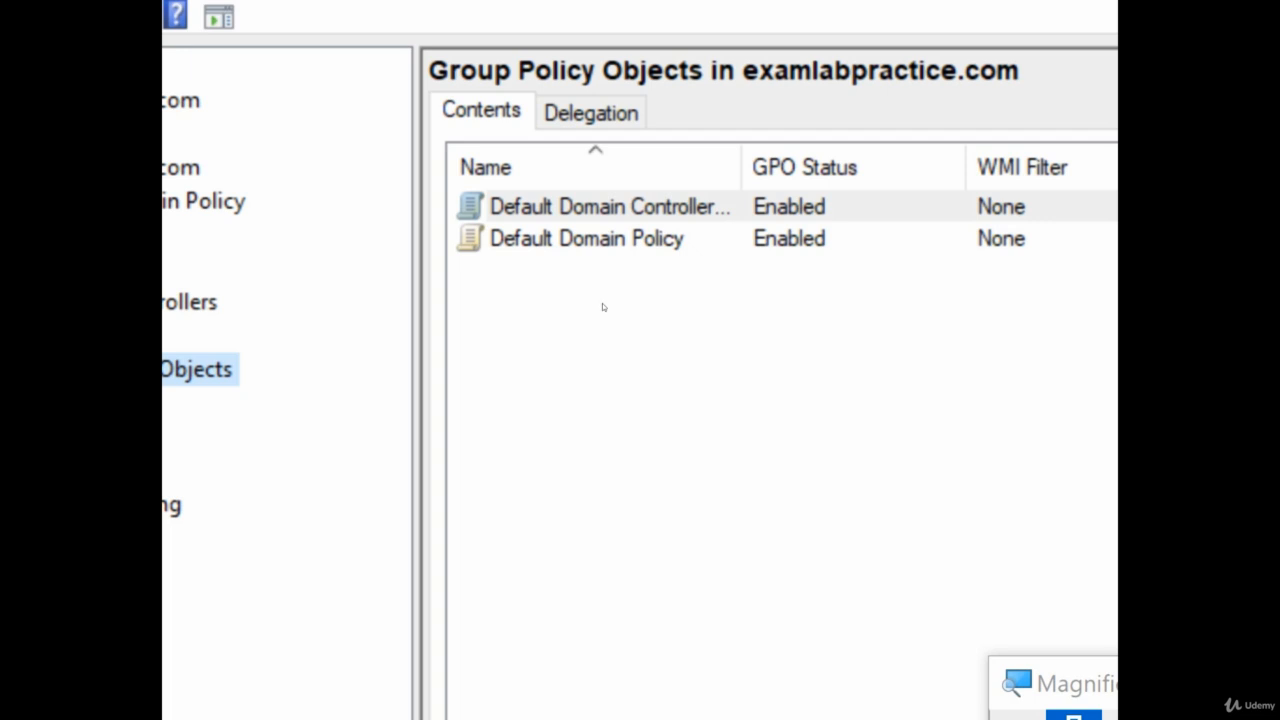
# Select the default GPOs in the list and expand the Domain Controllers OU
pyautogui.click(640, 242)
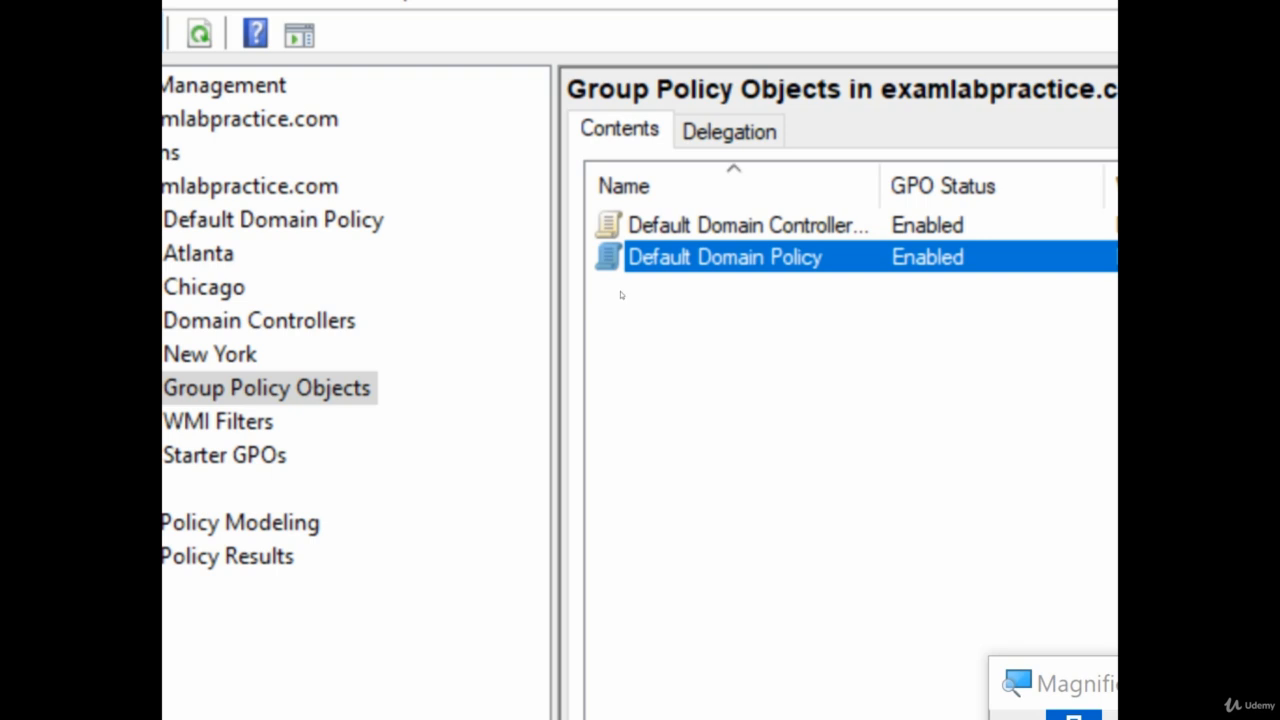
pyautogui.press('Up')
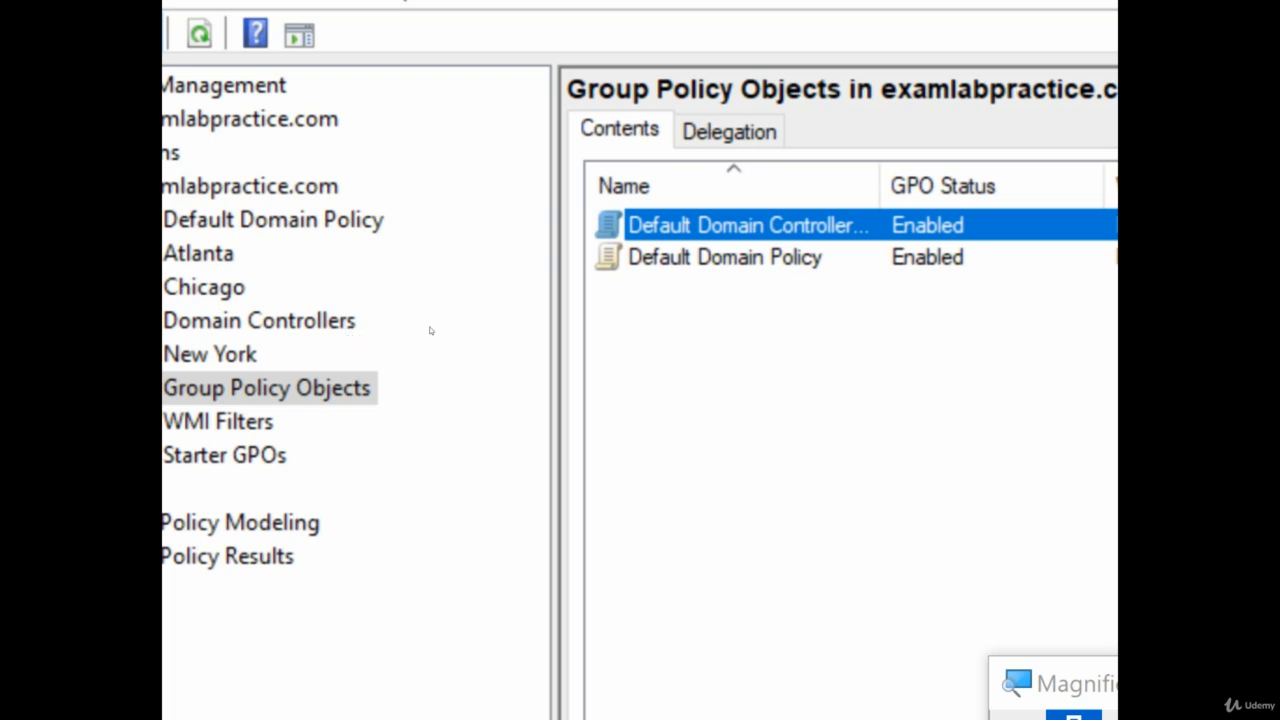
pyautogui.doubleClick(346, 327)
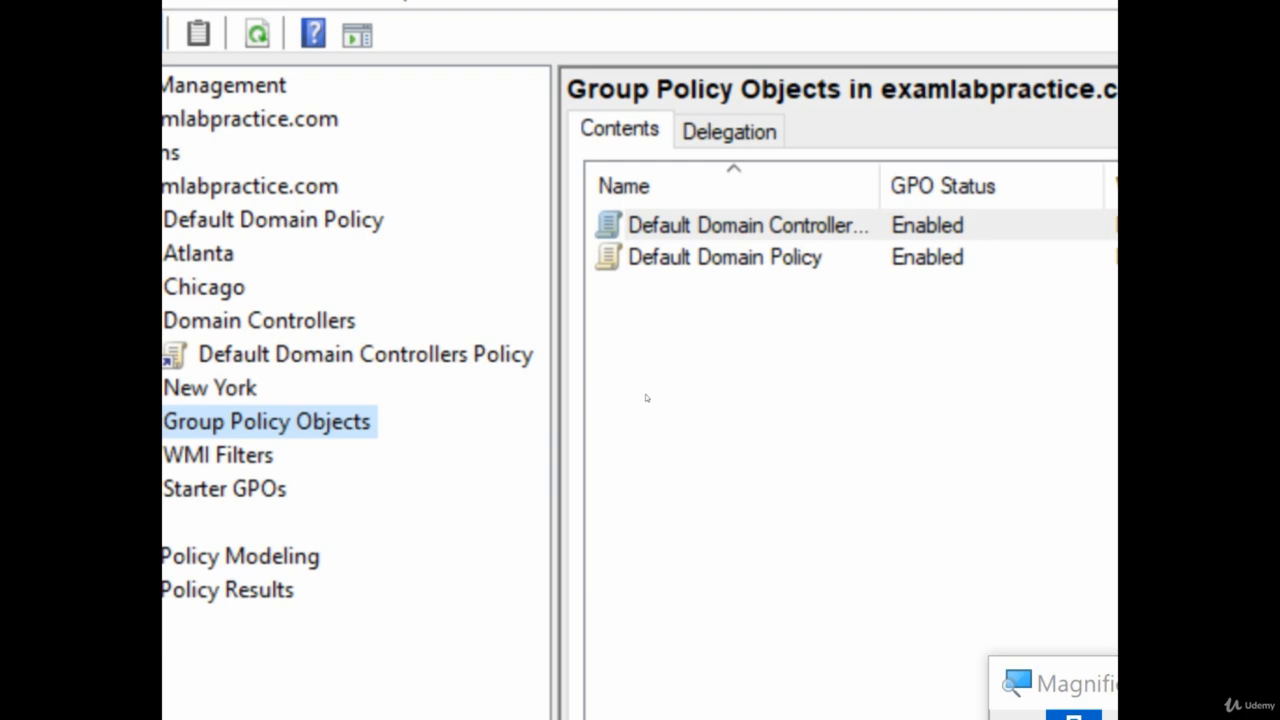
# Select Default Domain Policy and make its SYSVOL permissions consistent with Active Directory
pyautogui.click(660, 259)
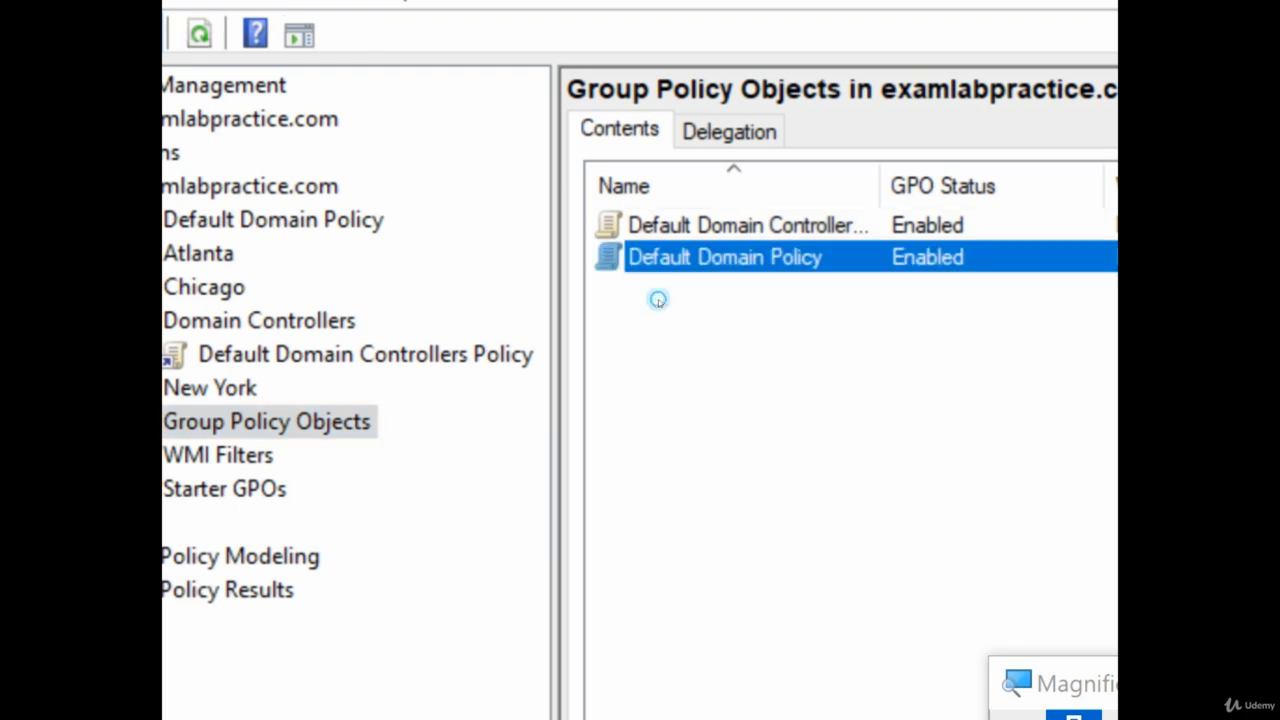
pyautogui.click(351, 169)
pyautogui.click(352, 170)
pyautogui.click(433, 412)
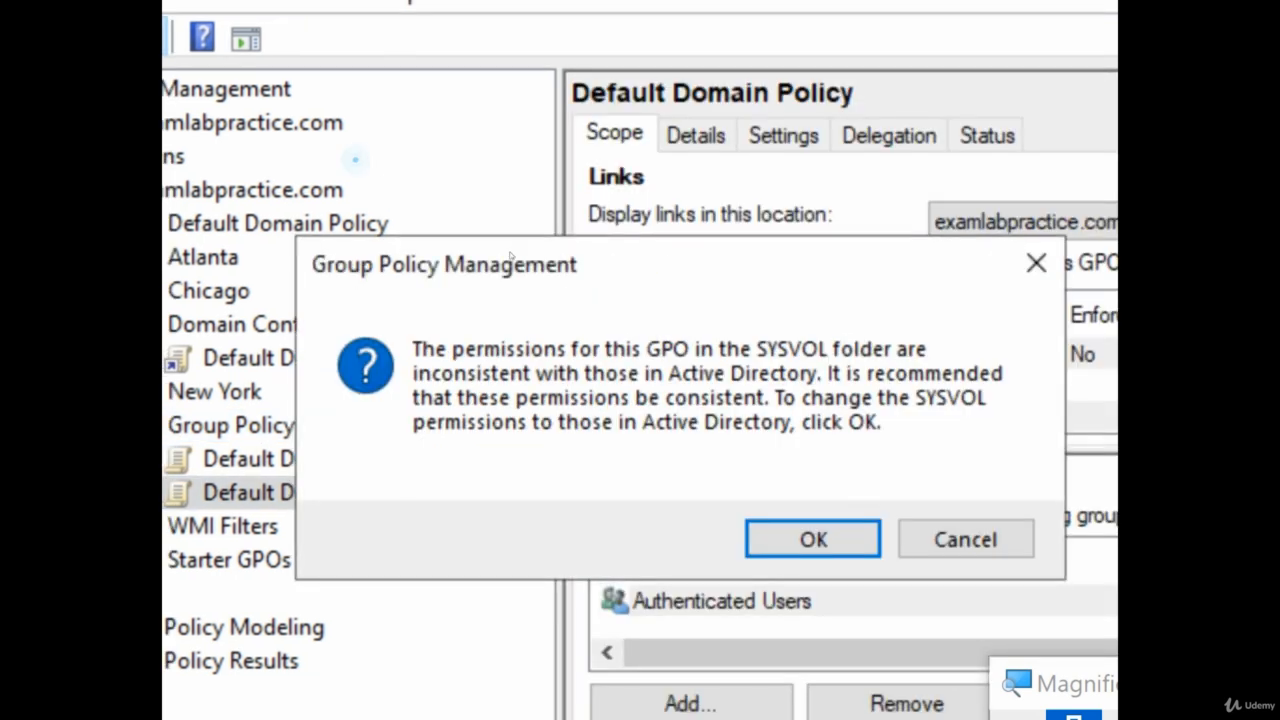
pyautogui.click(686, 432)
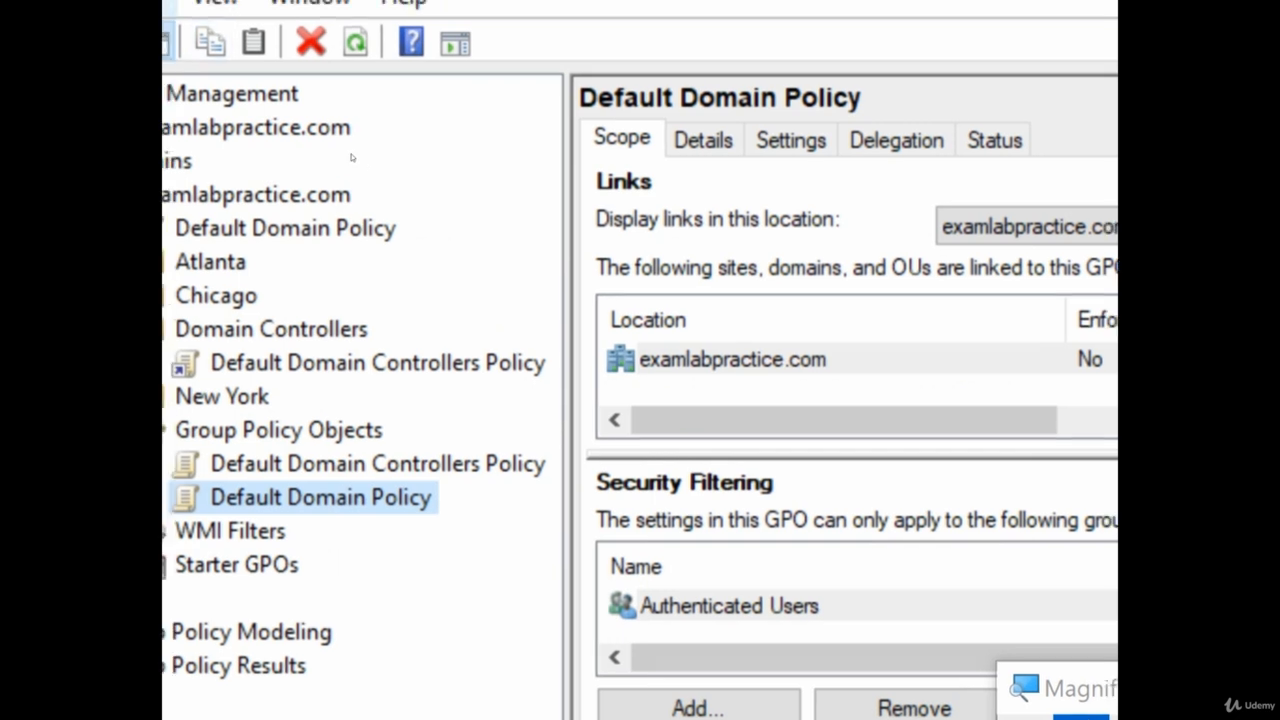
pyautogui.click(351, 164)
# Open Default Domain Policy in the Group Policy Management Editor
pyautogui.click(484, 485)
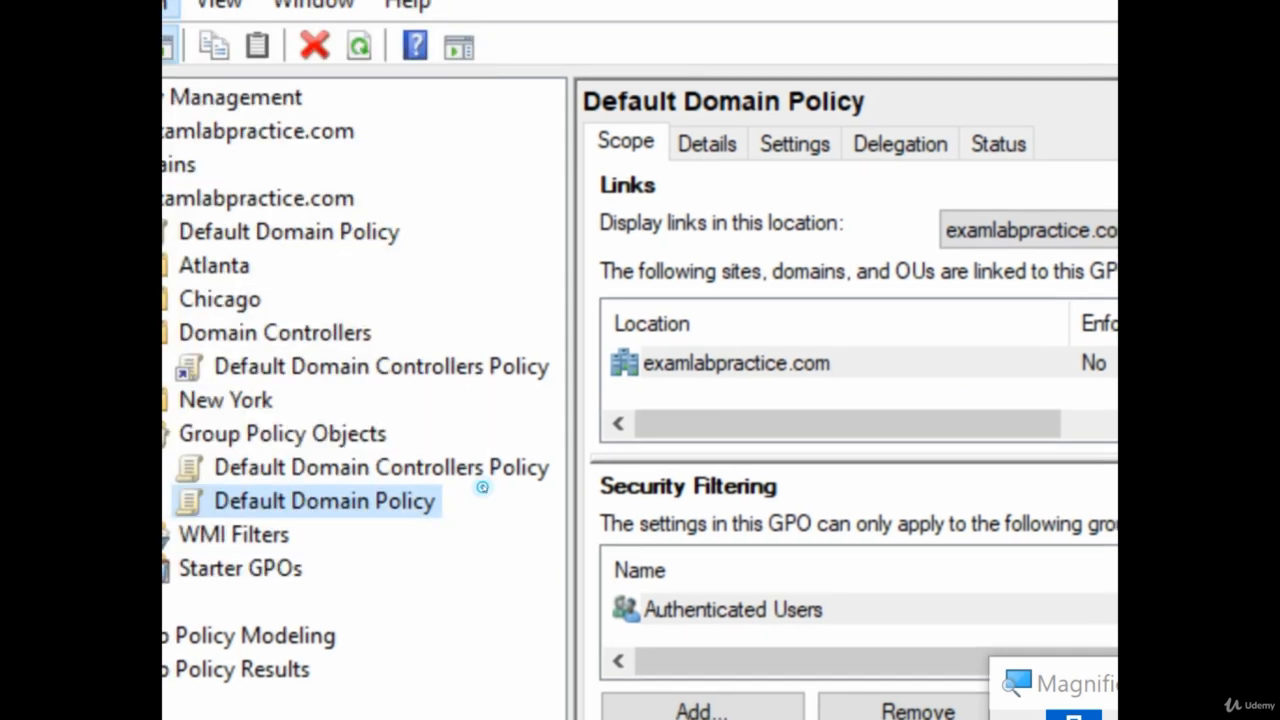
pyautogui.rightClick(280, 494)
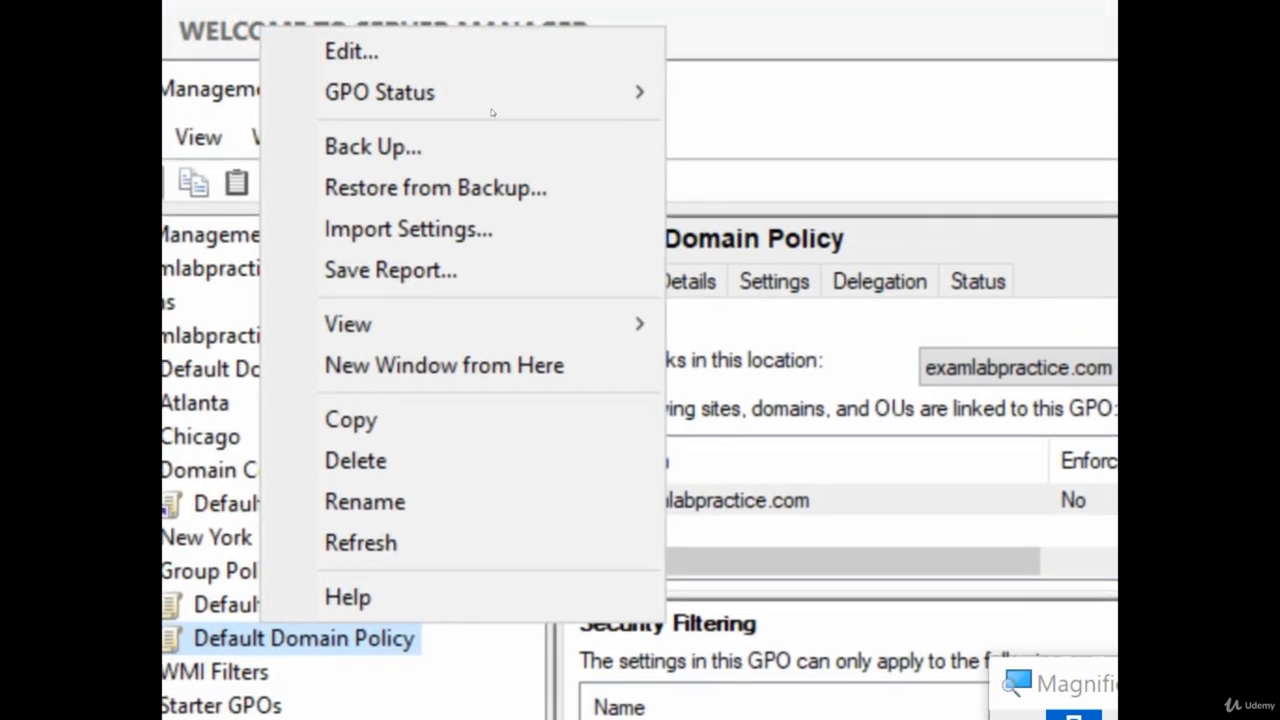
pyautogui.click(366, 51)
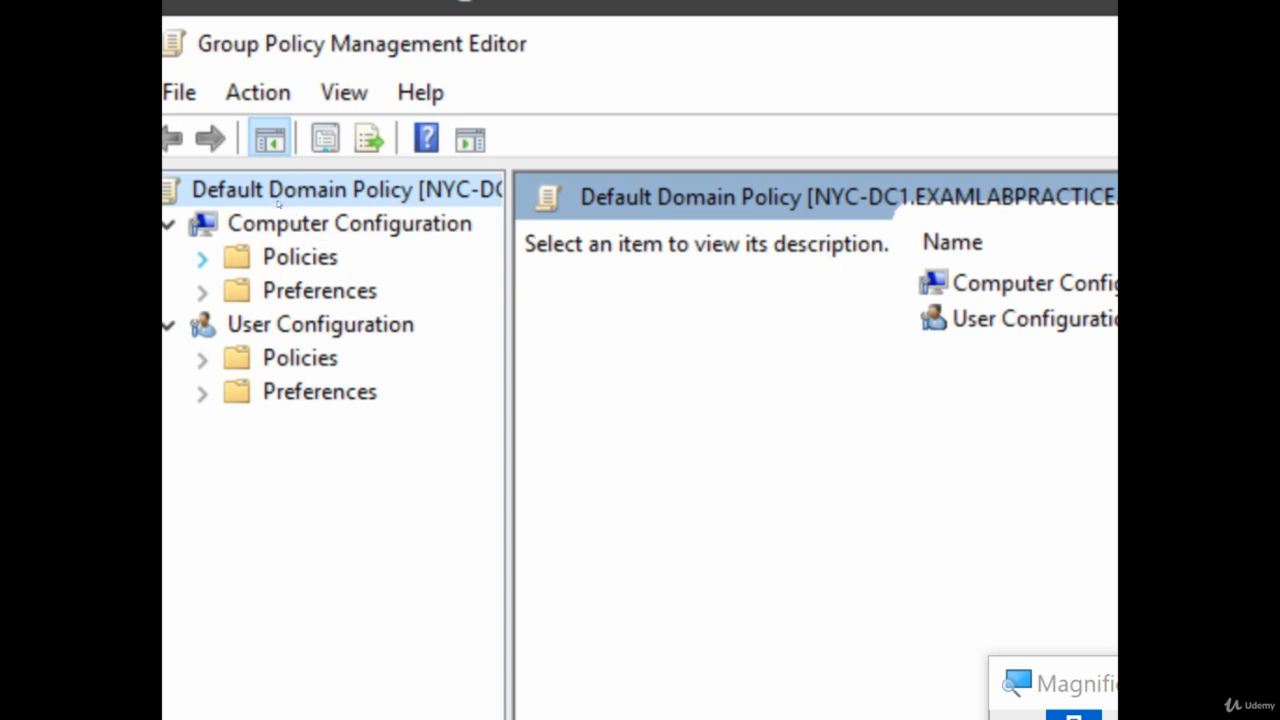
# Expand the computer and user Policies nodes, browse Preferences and Control Panel Settings, then collapse them
pyautogui.click(202, 259)
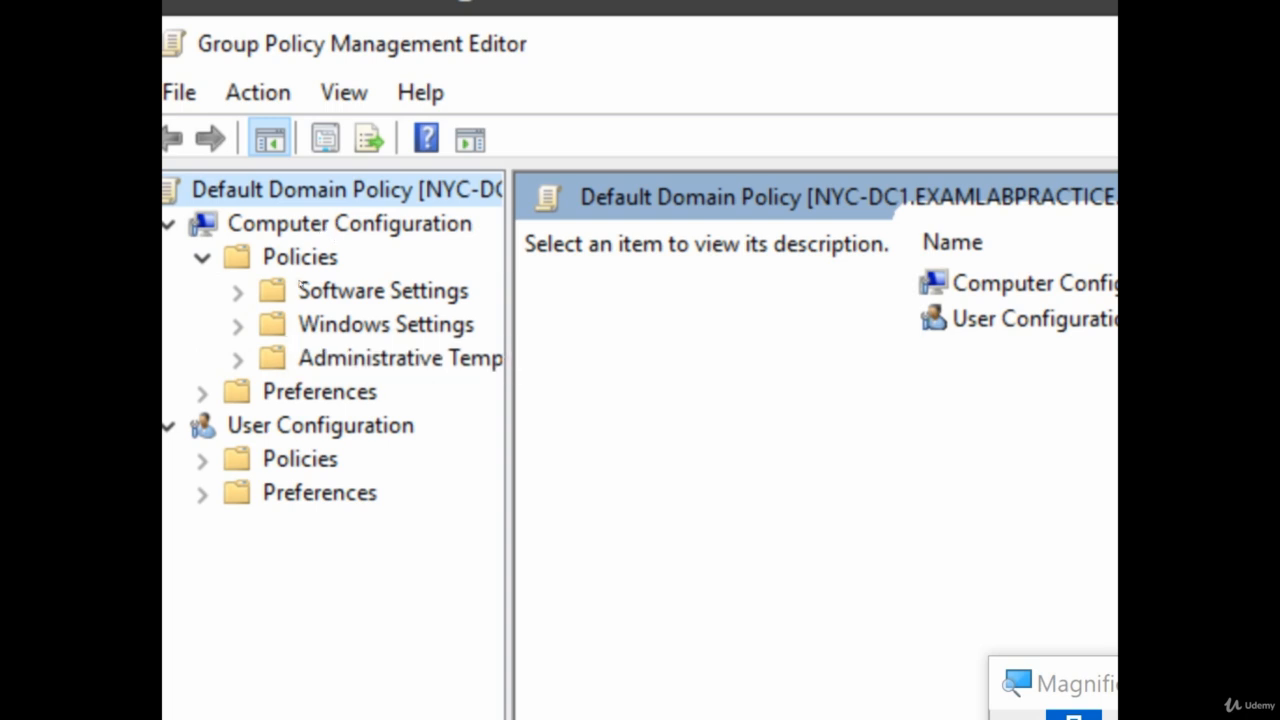
pyautogui.click(202, 459)
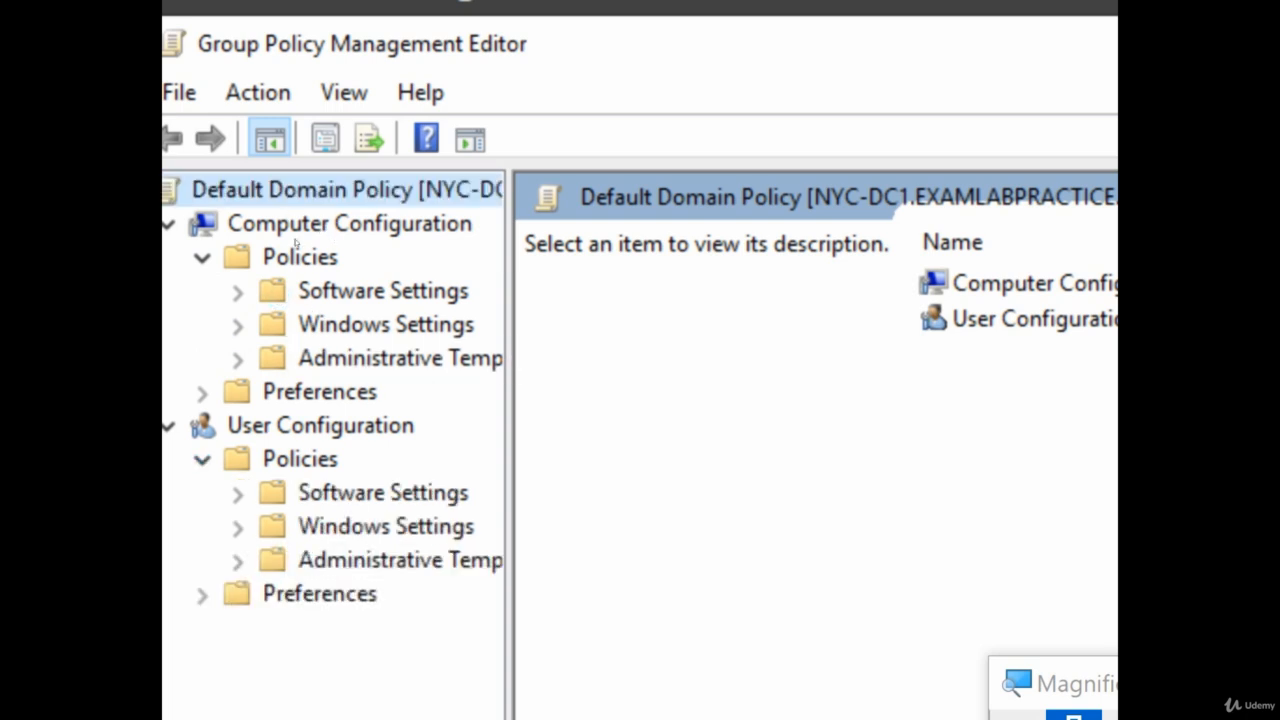
pyautogui.click(318, 391)
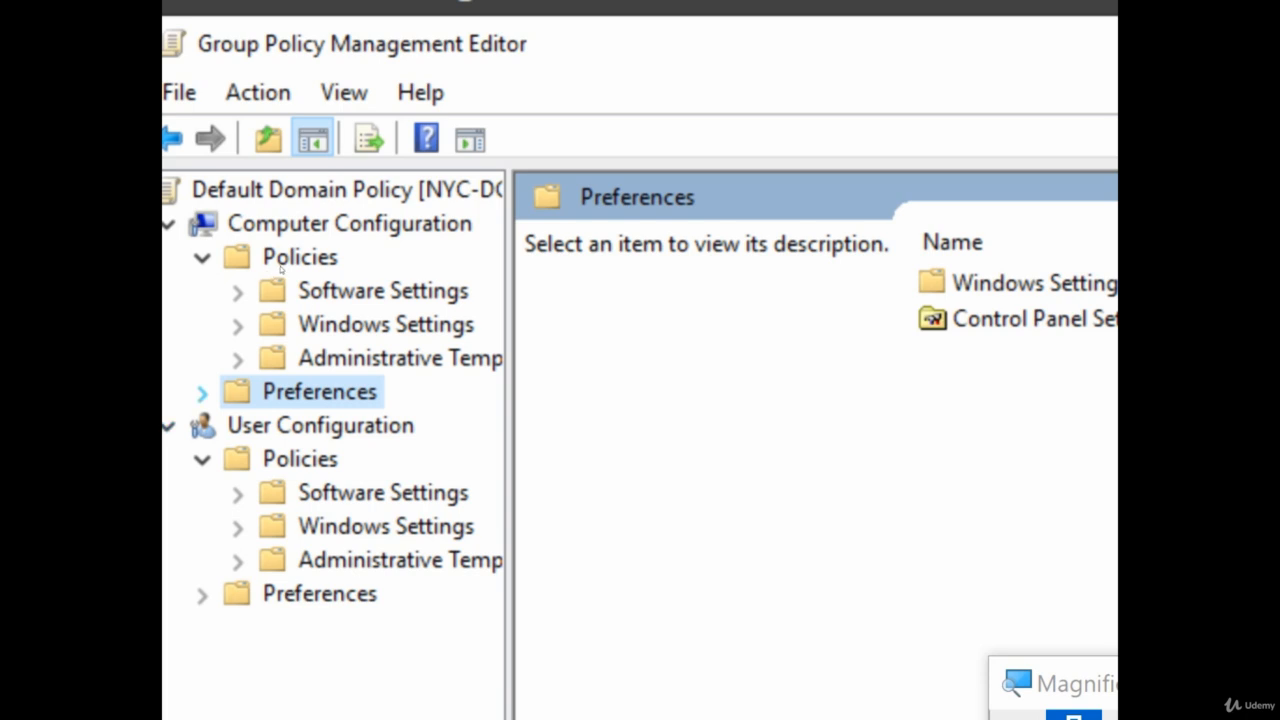
pyautogui.press('Right')
pyautogui.click(238, 461)
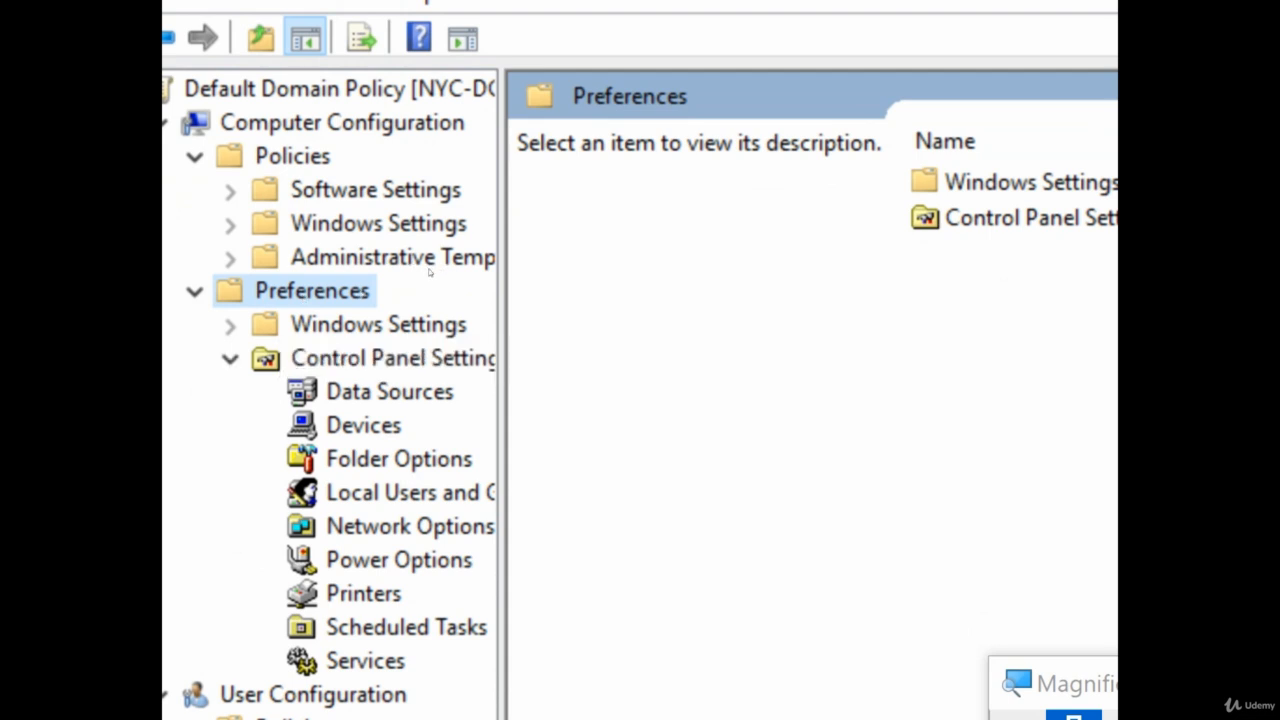
pyautogui.moveTo(501, 270); pyautogui.dragTo(692, 269)
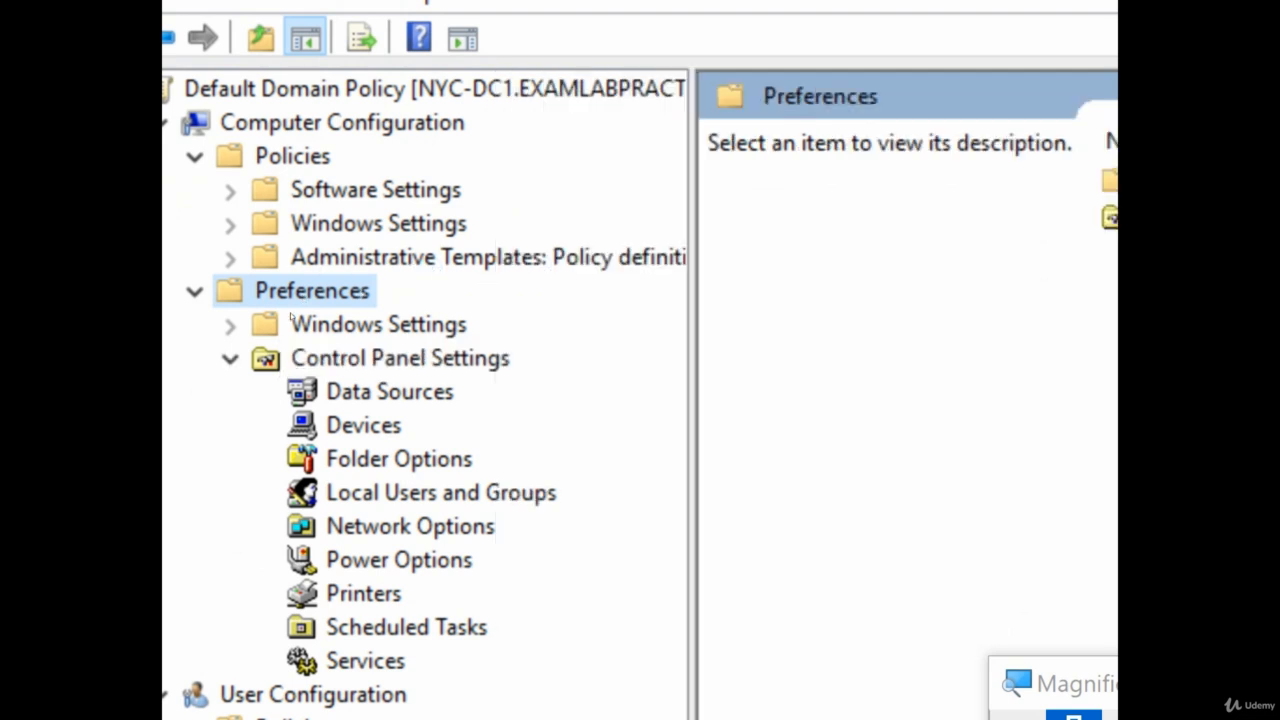
pyautogui.click(230, 359)
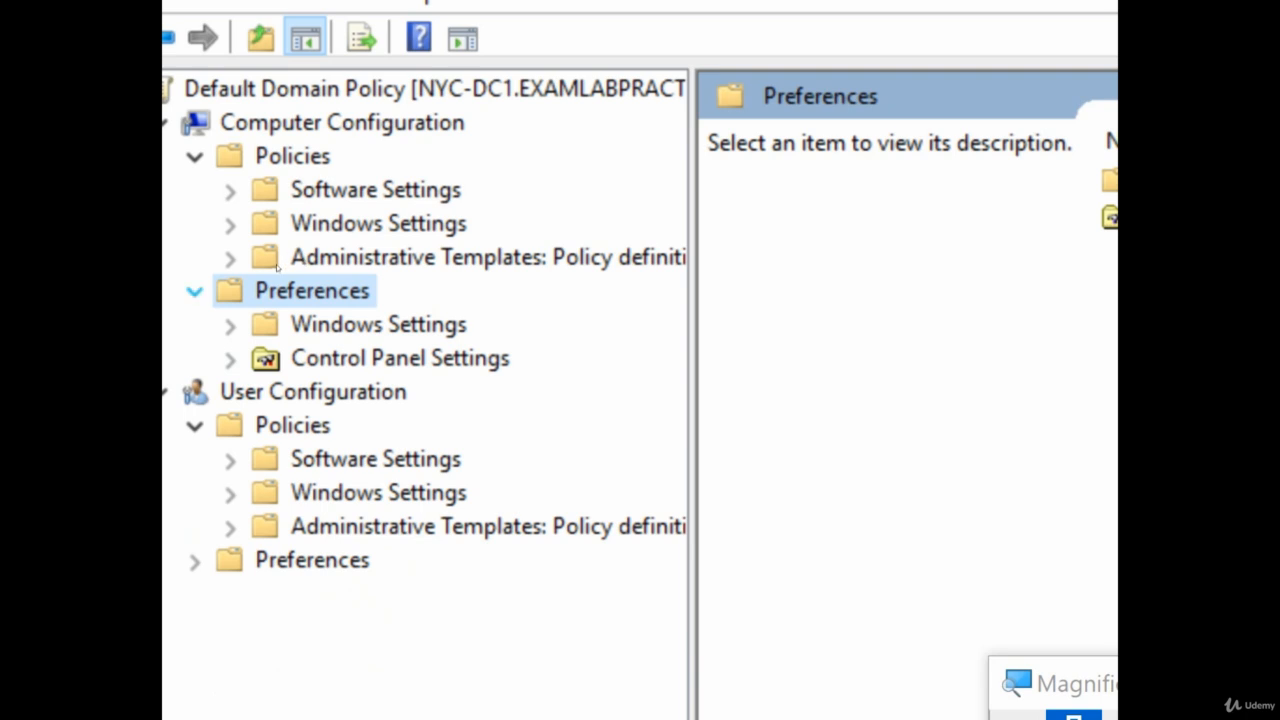
pyautogui.click(195, 292)
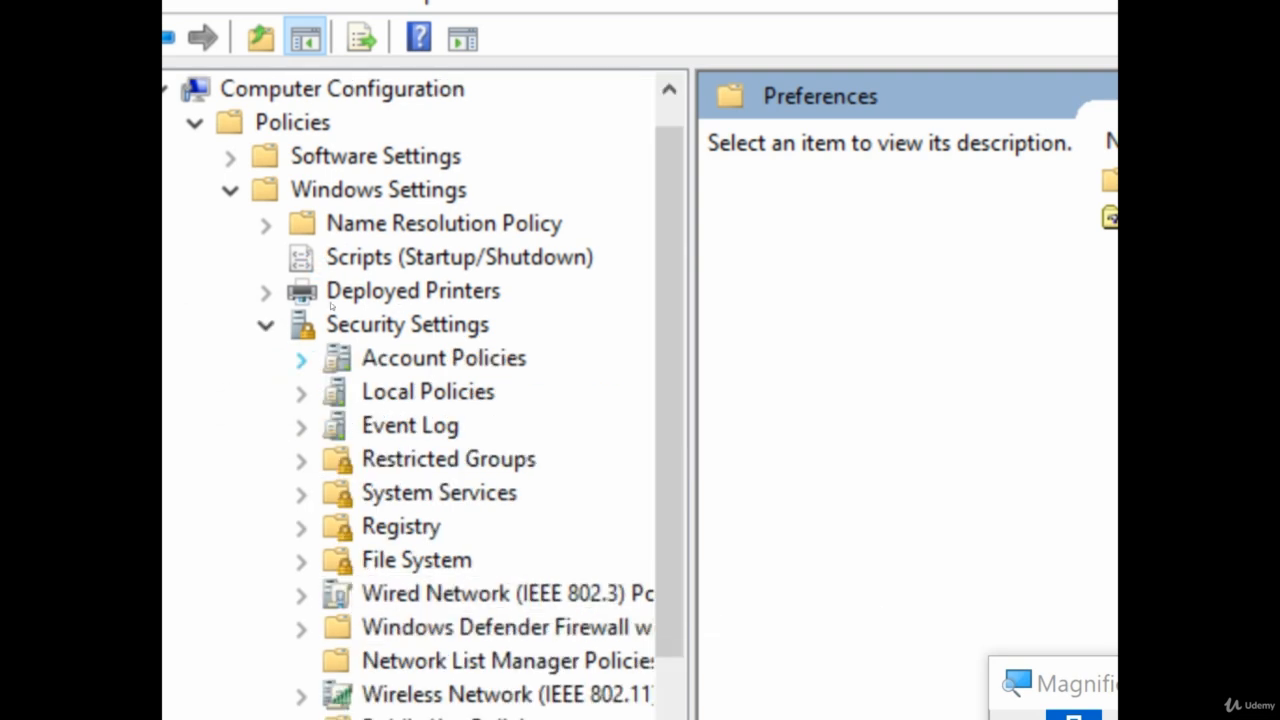
# Set Minimum password length to 10 characters, then display the Account Lockout Policy settings
pyautogui.click(301, 358)
pyautogui.click(460, 391)
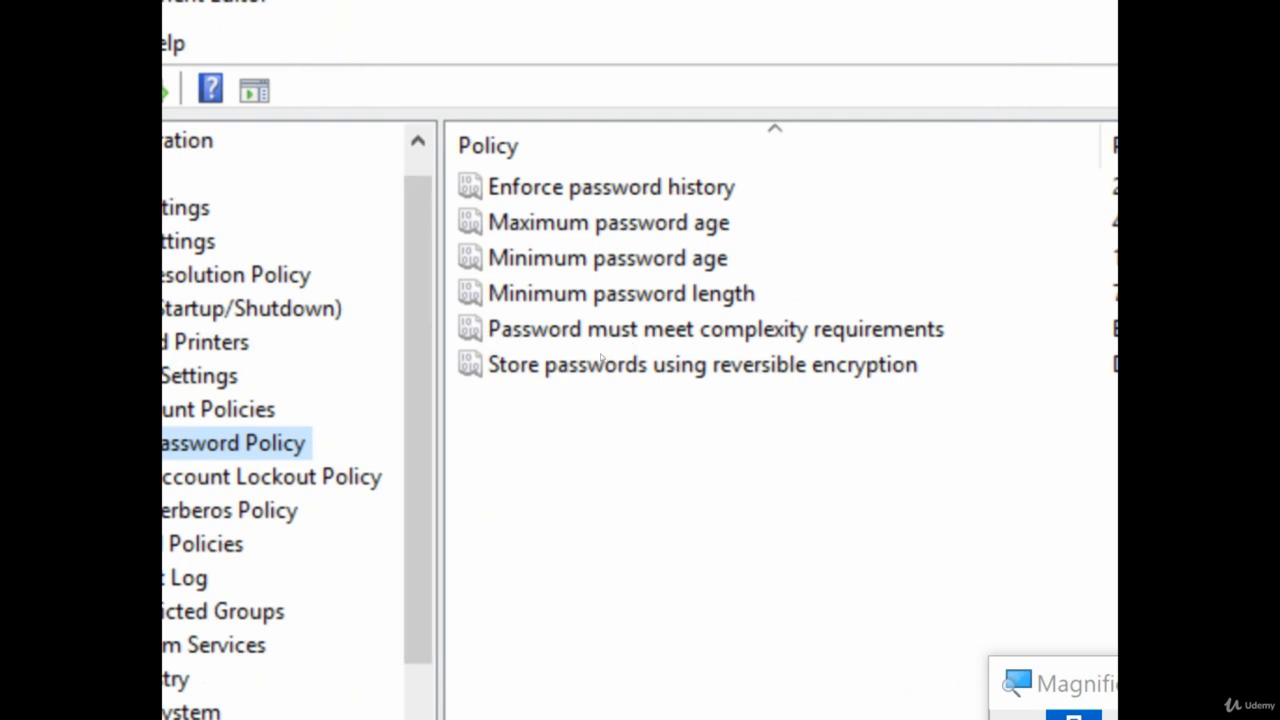
pyautogui.doubleClick(594, 238)
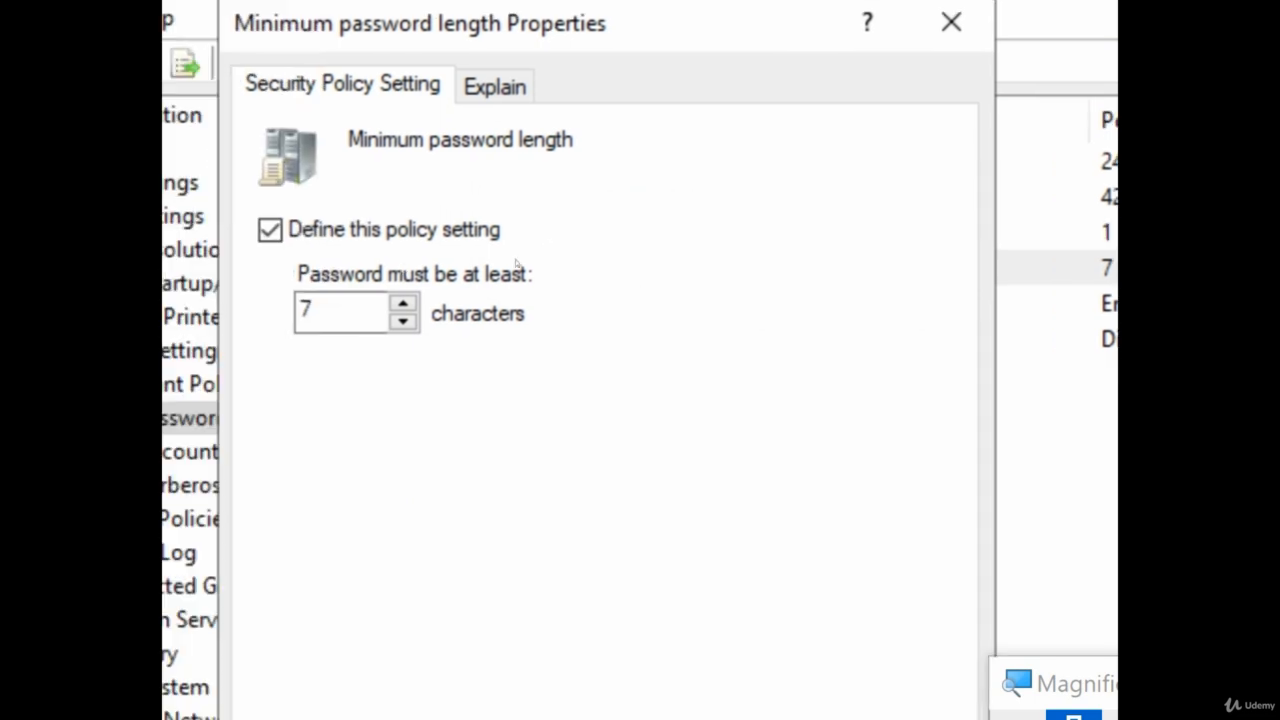
pyautogui.press('Up')
pyautogui.press('Up')
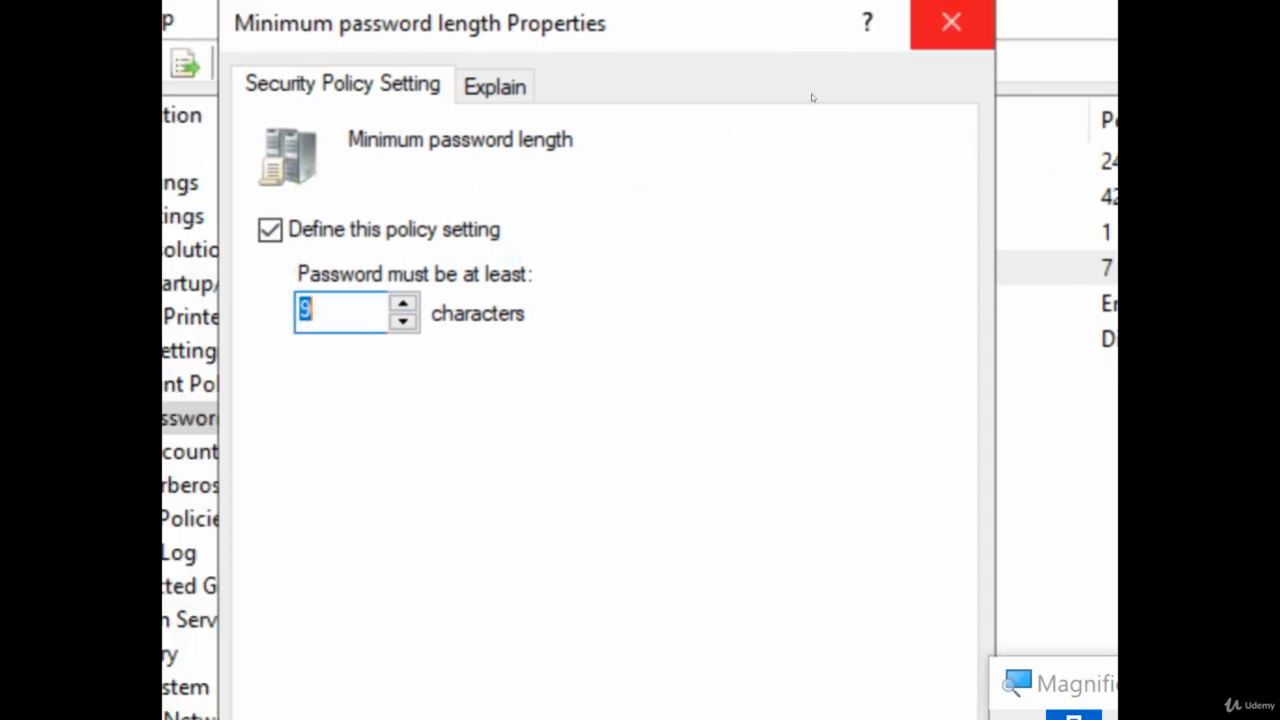
pyautogui.press('Return')
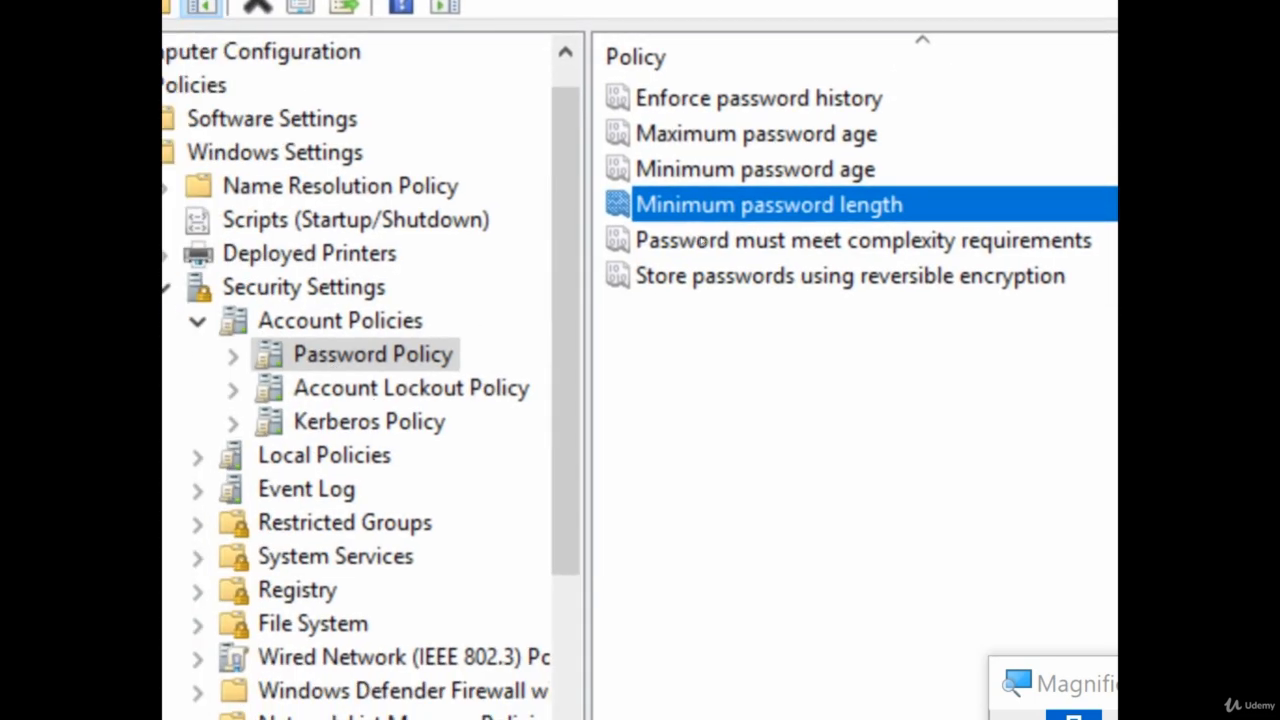
pyautogui.doubleClick(664, 212)
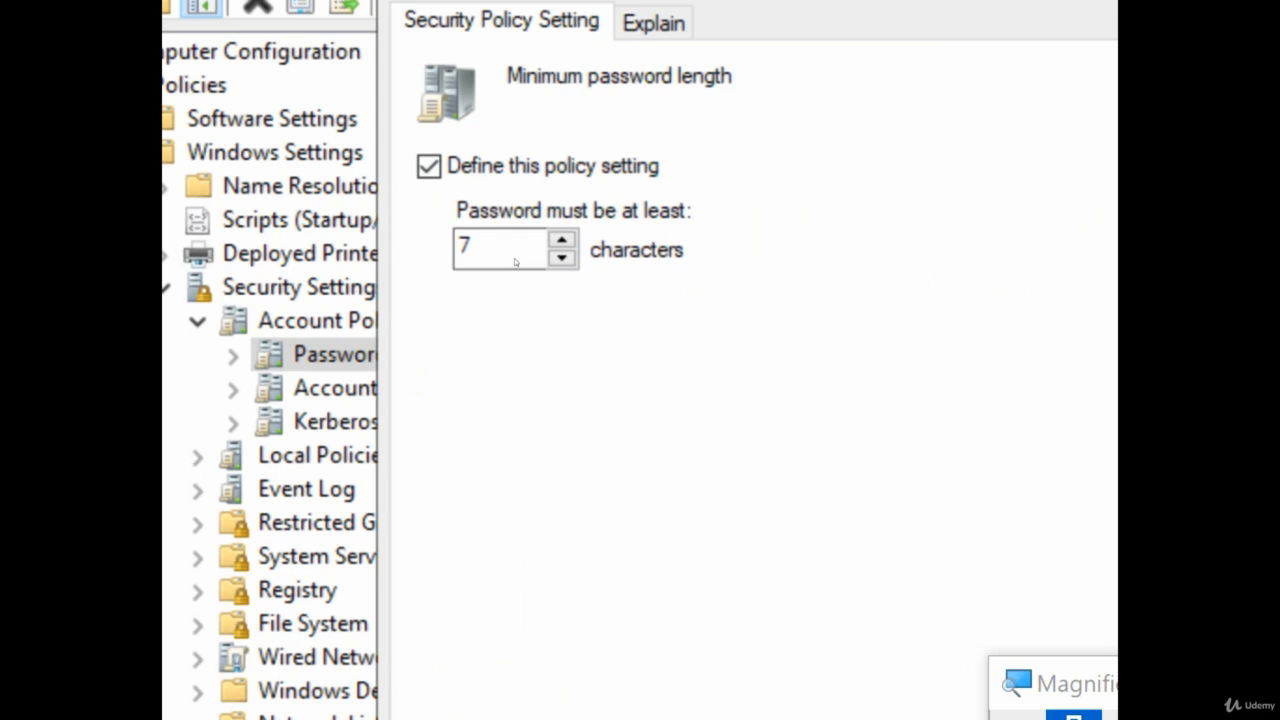
pyautogui.doubleClick(562, 240)
pyautogui.press('Up')
pyautogui.press('Return')
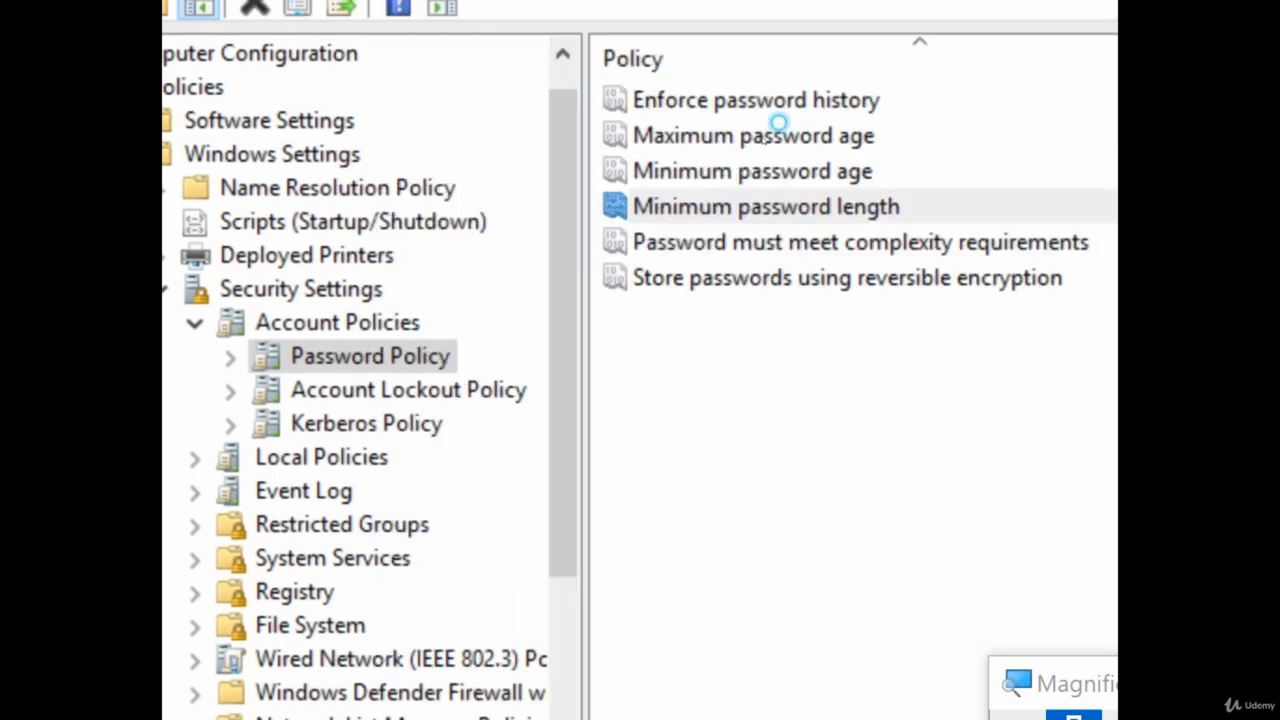
pyautogui.click(430, 391)
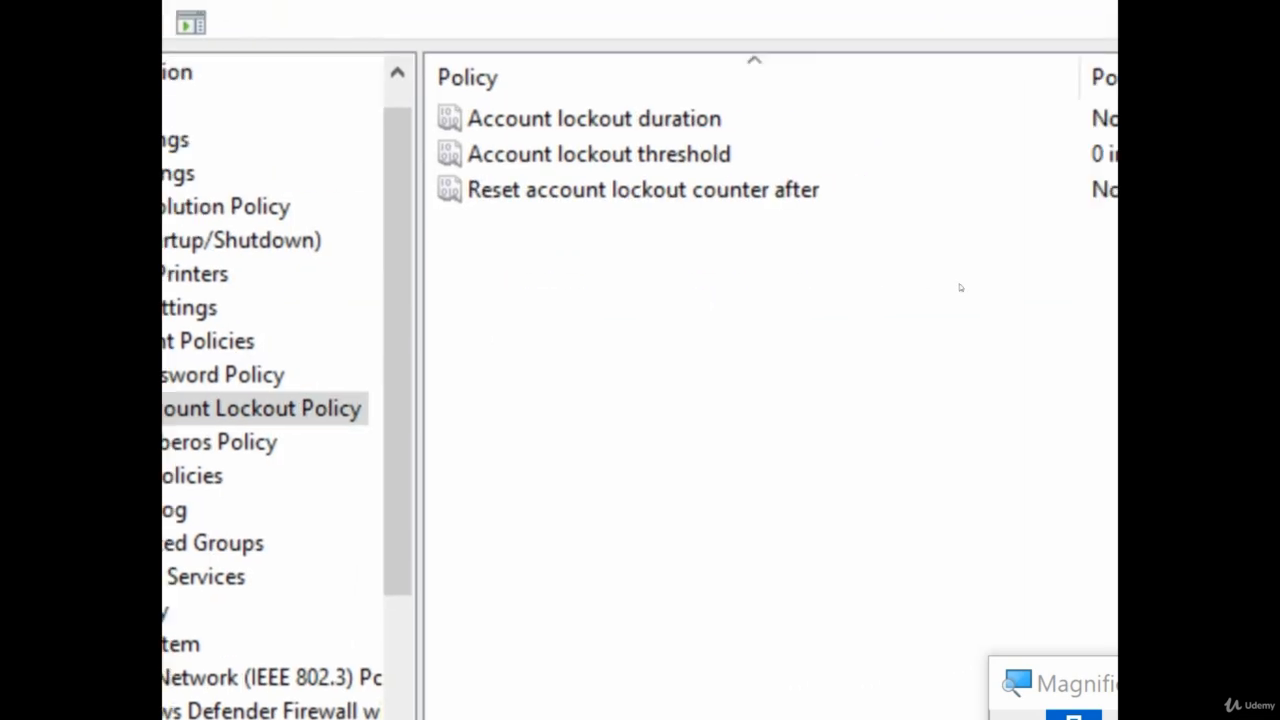
# Inspect Account lockout threshold unchanged, then browse Audit Policy and User Rights Assignment
pyautogui.doubleClick(648, 168)
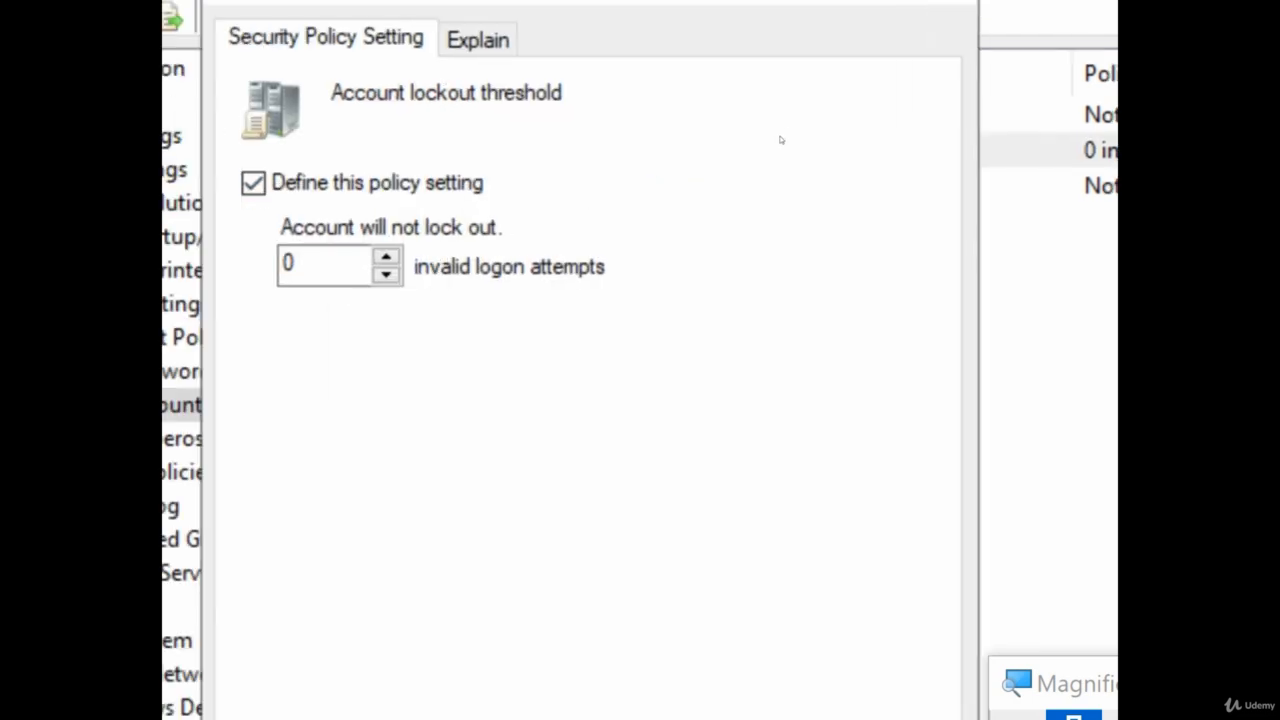
pyautogui.click(934, 2)
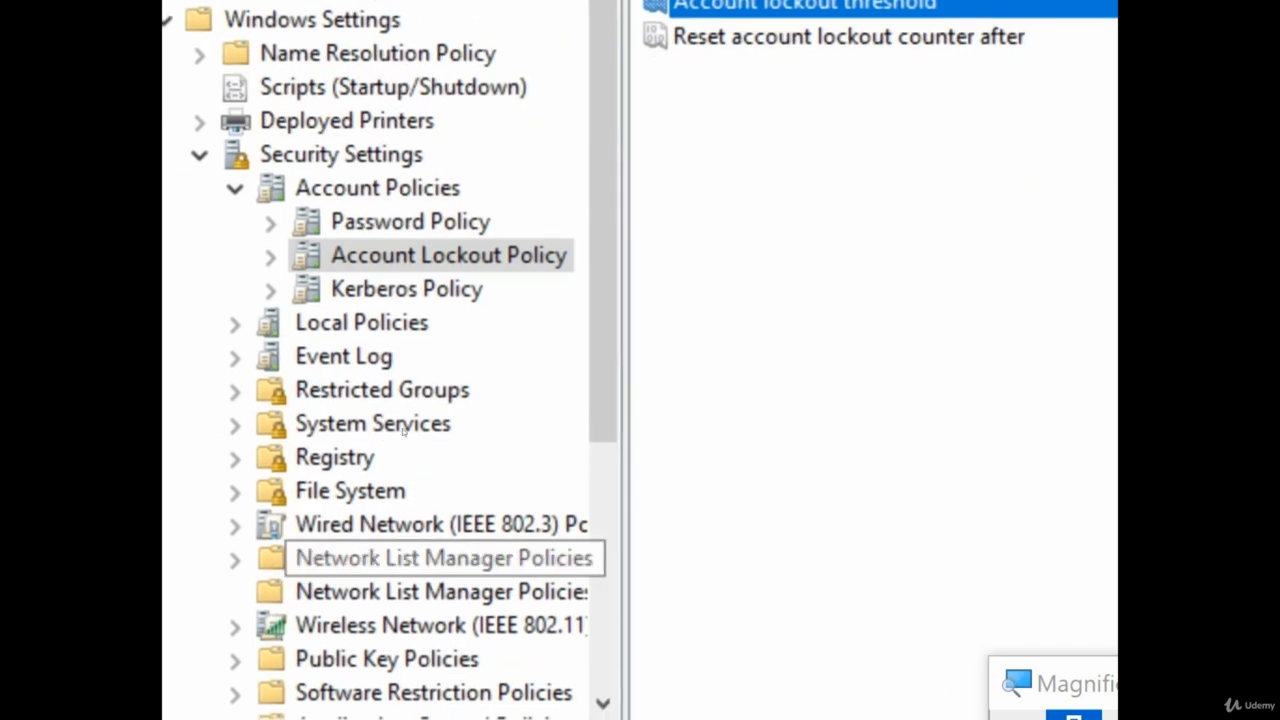
pyautogui.click(235, 324)
pyautogui.click(381, 357)
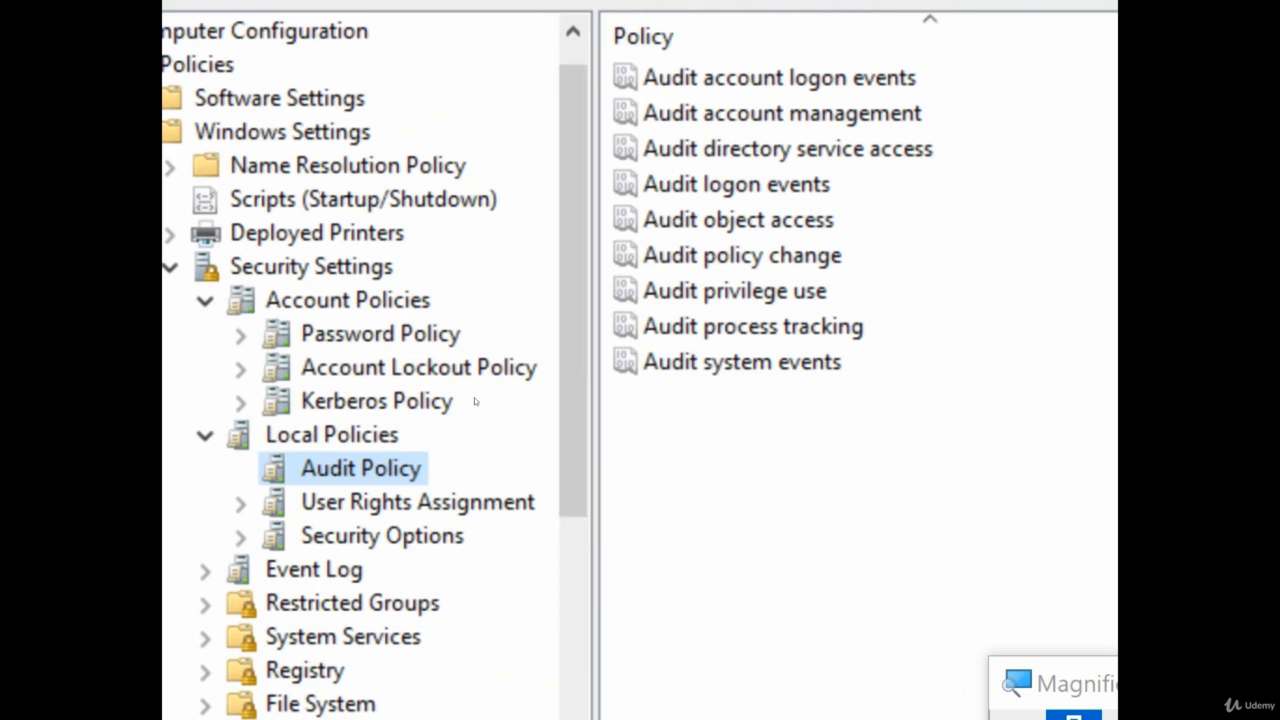
pyautogui.press('Down')
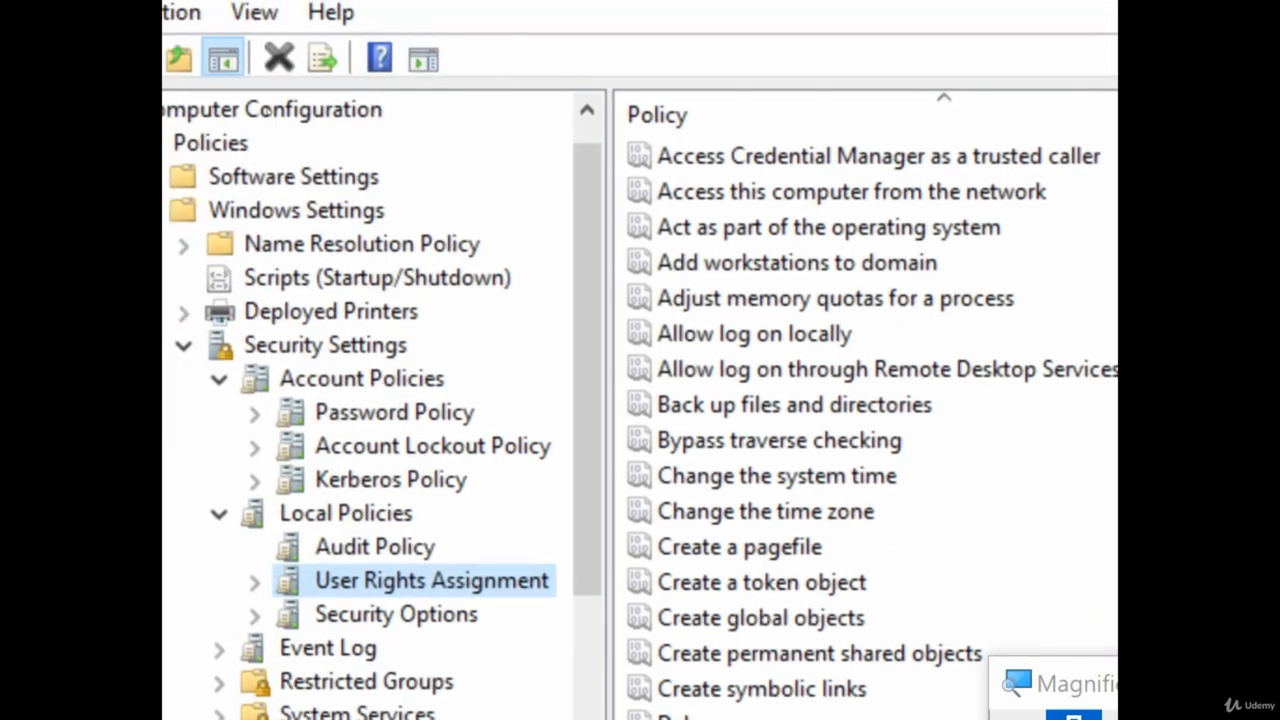
# Close the policy editor and bring up the actions for the Group Policy Objects container
pyautogui.hotkey('alt', 'F4')
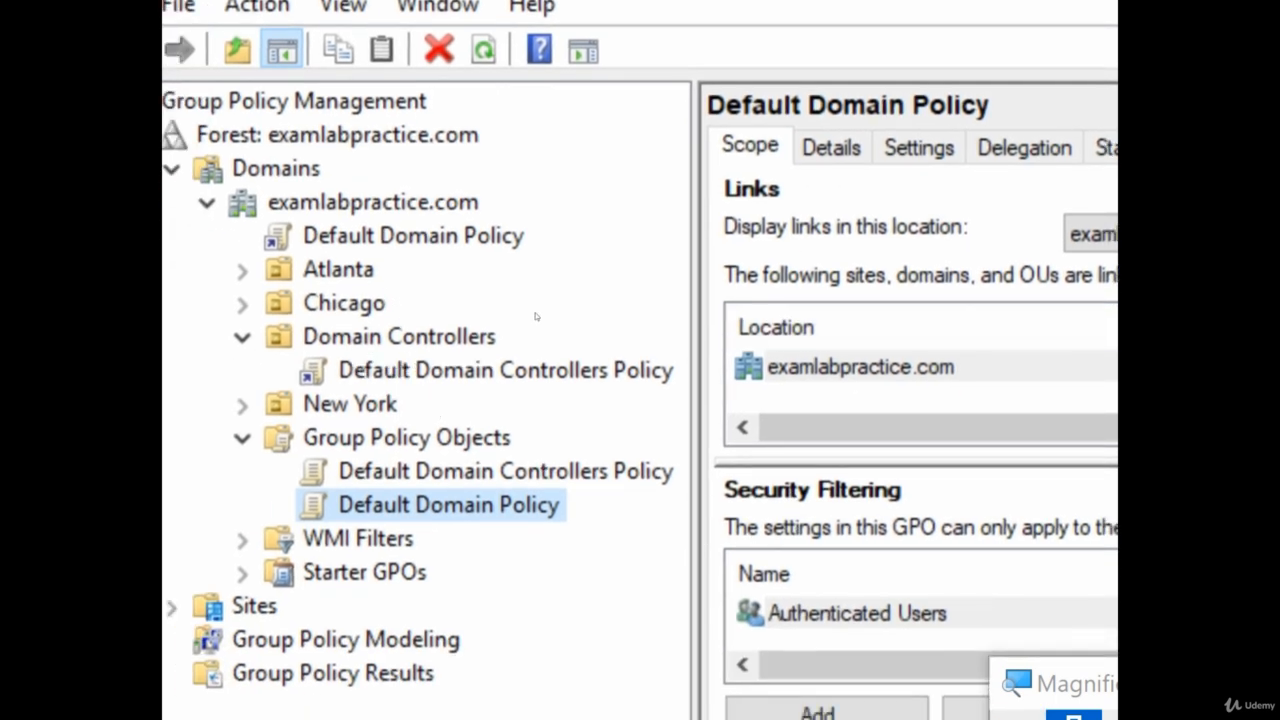
pyautogui.press('Left')
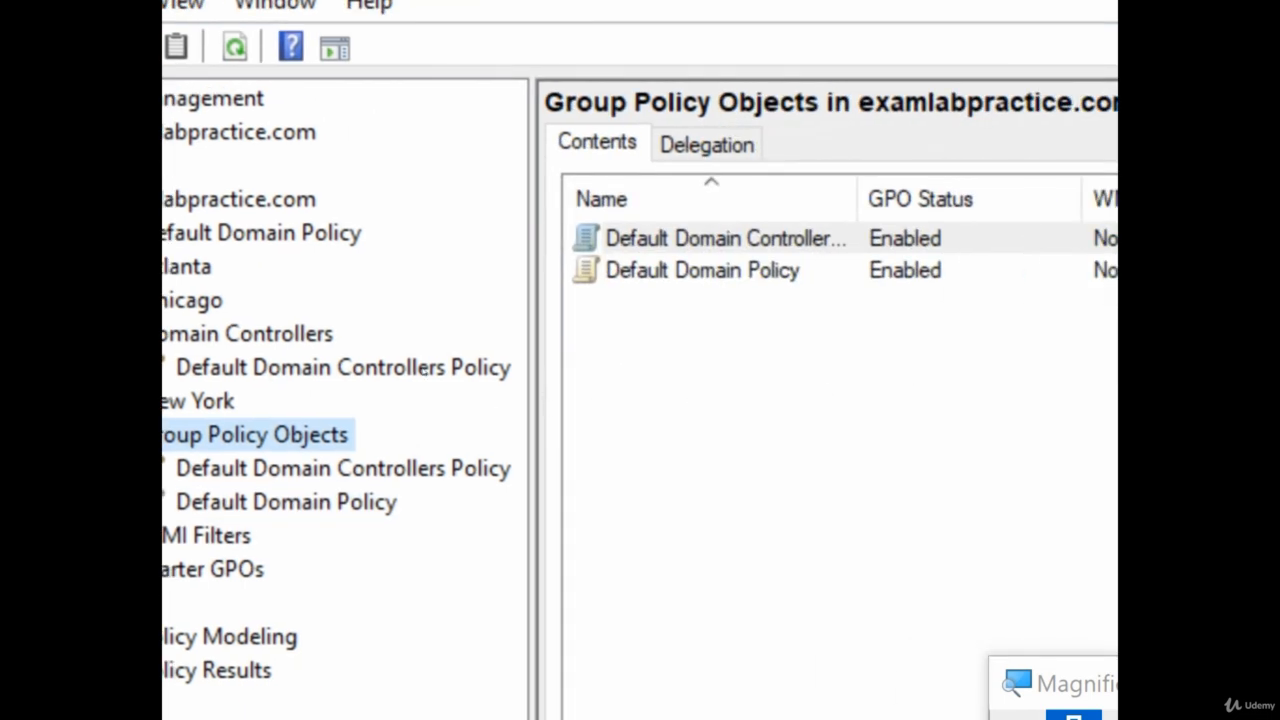
pyautogui.rightClick(360, 172)
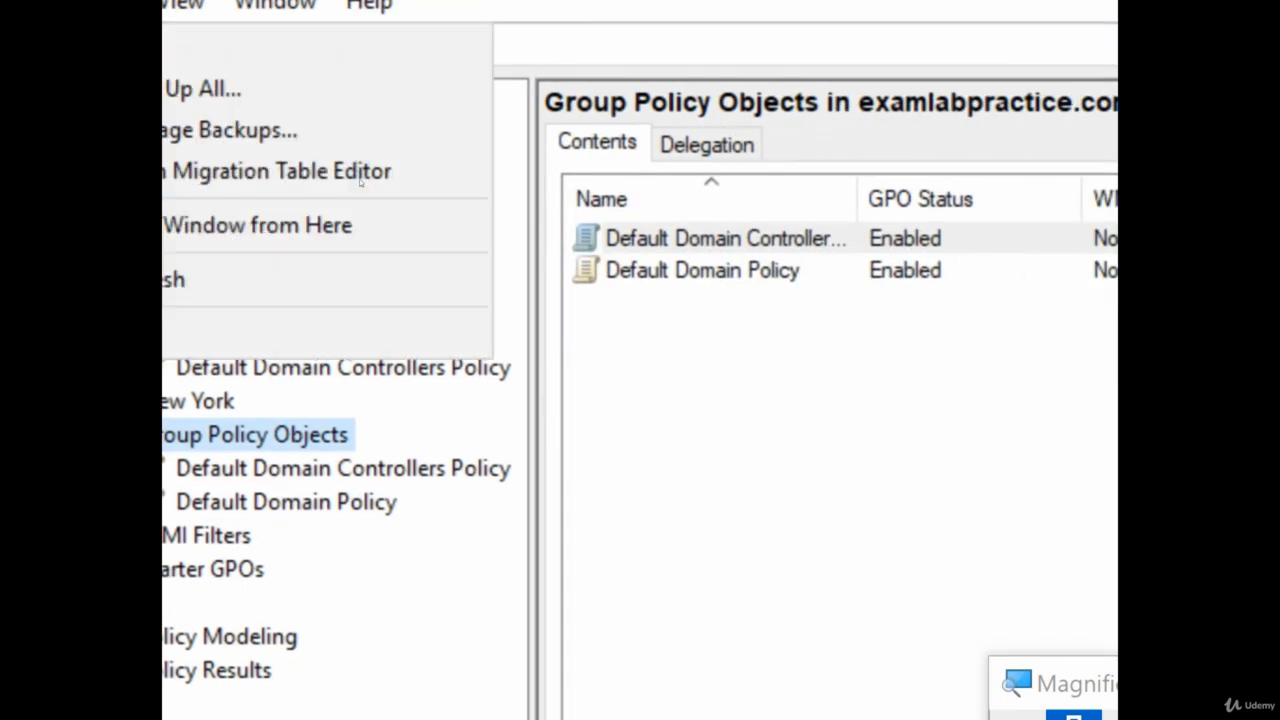
# Create a new GPO named 'Wallpaper Policy' and view its Scope details
pyautogui.click(361, 172)
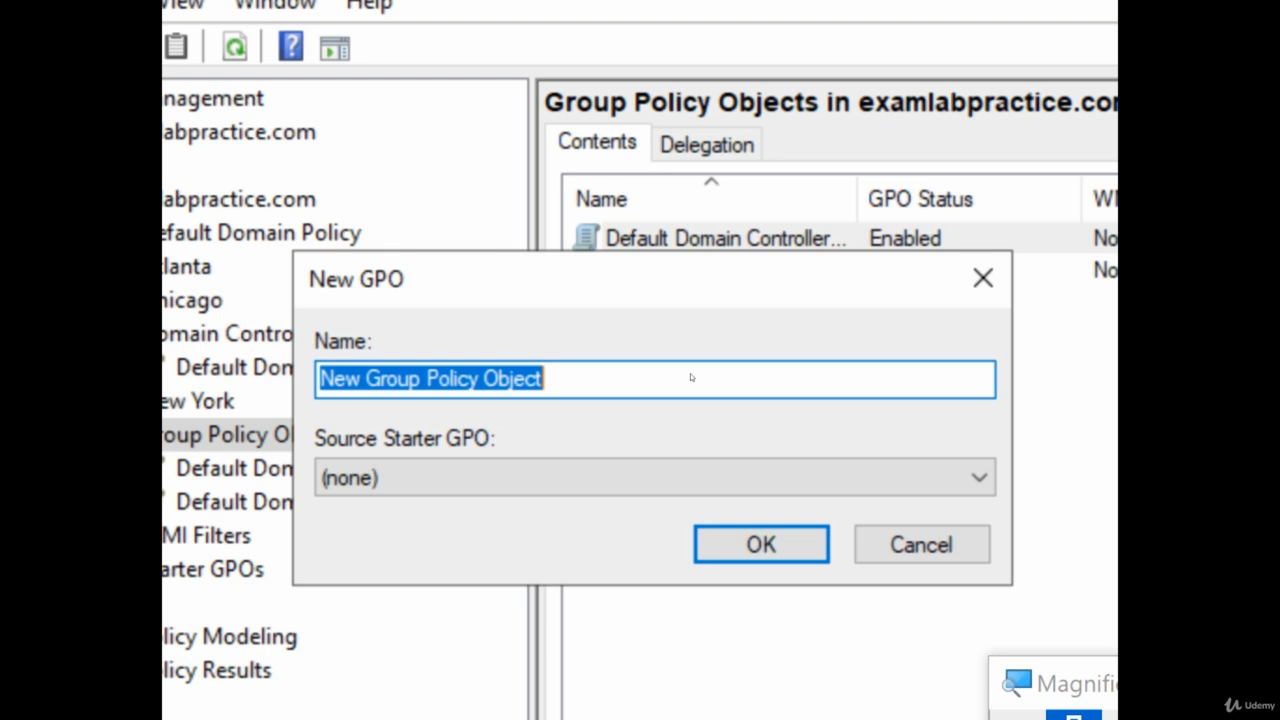
pyautogui.write('Wallp')
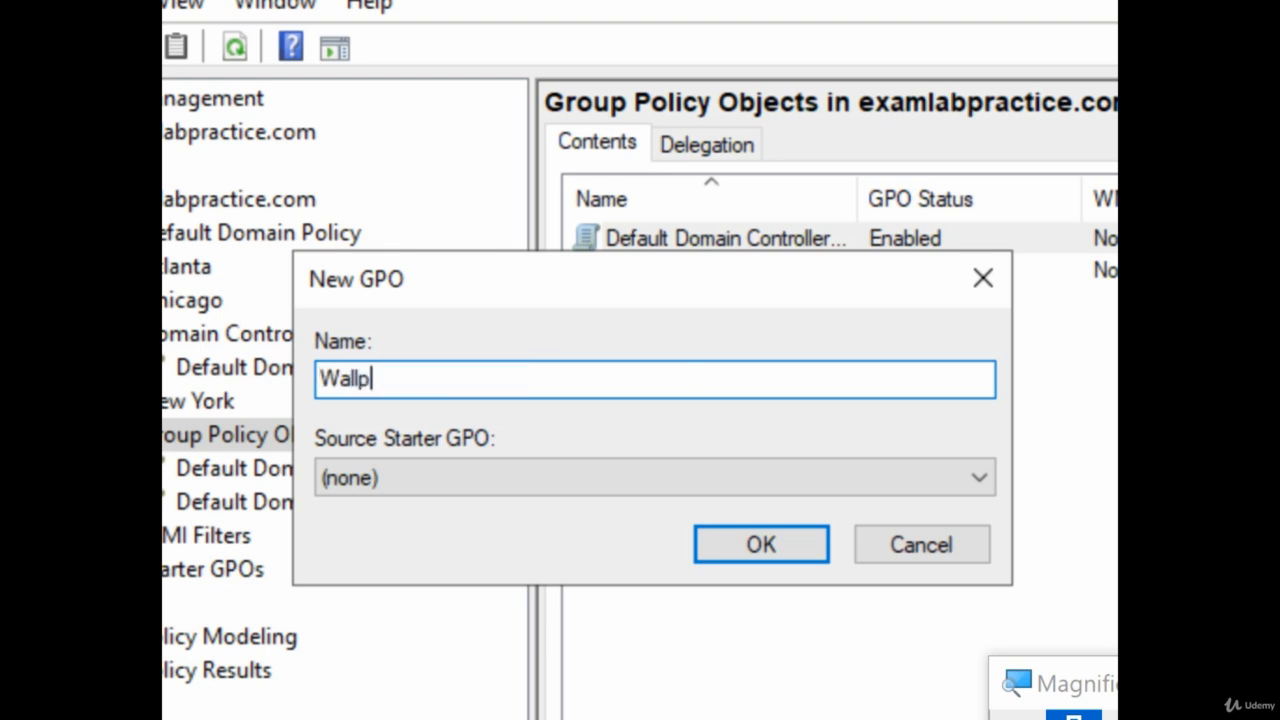
pyautogui.write('aper Policy')
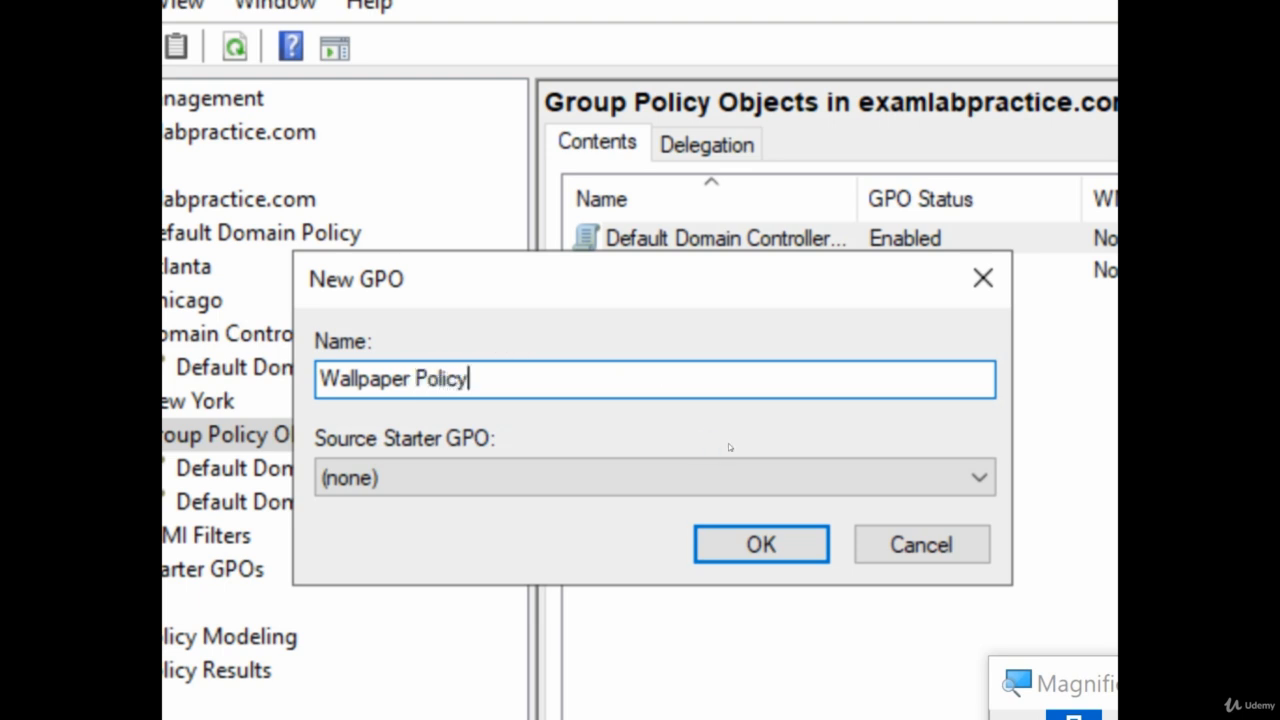
pyautogui.press('Return')
pyautogui.doubleClick(643, 310)
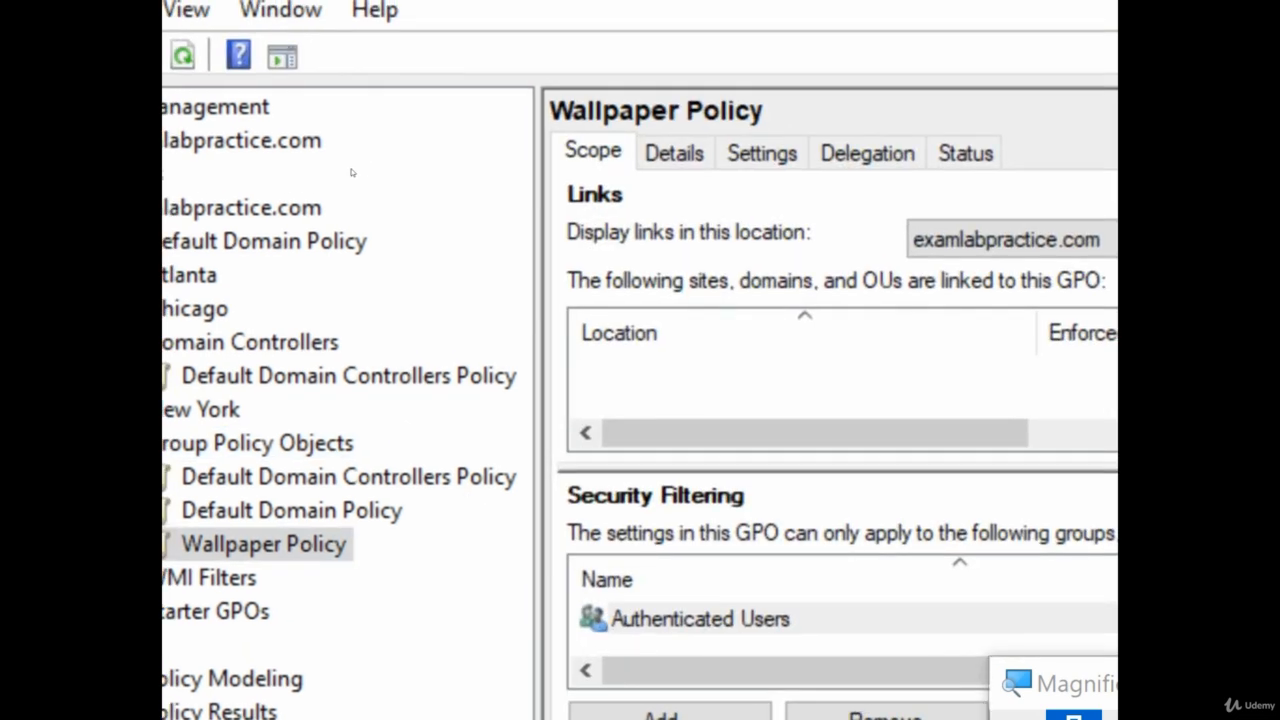
# Edit Wallpaper Policy and open User Configuration's Desktop > Desktop Wallpaper setting
pyautogui.rightClick(418, 430)
pyautogui.click(474, 142)
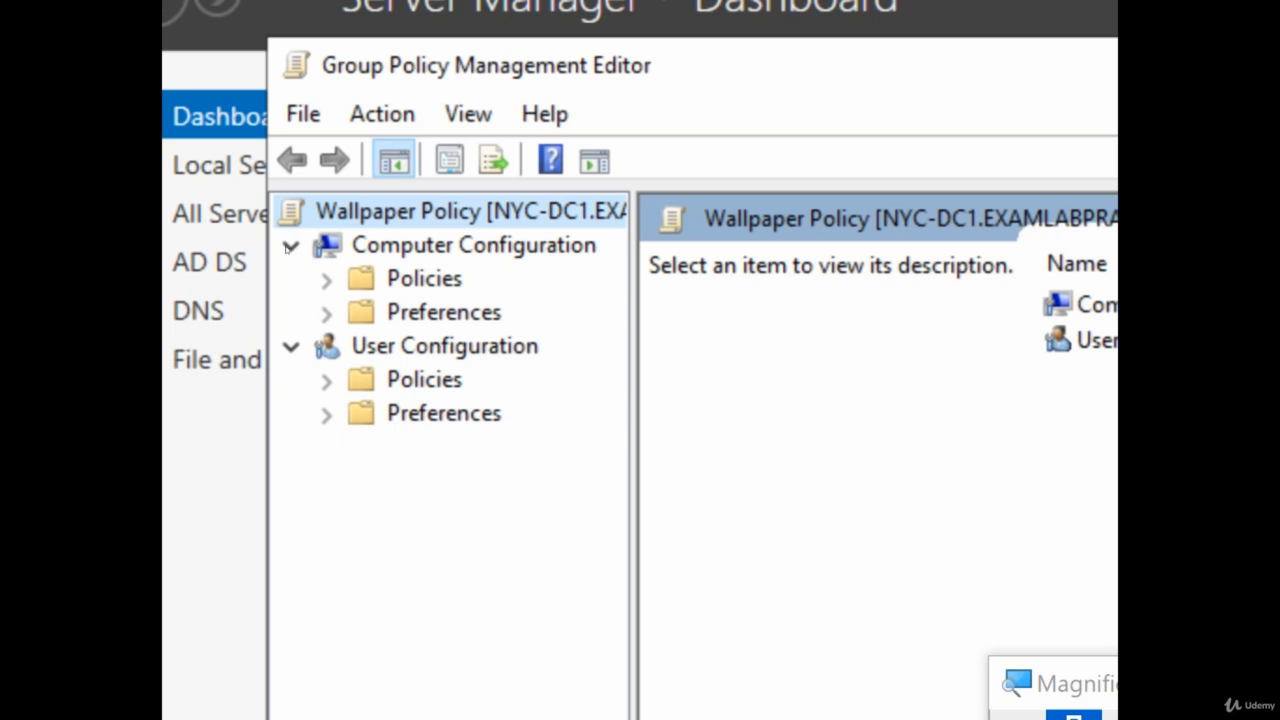
pyautogui.click(326, 379)
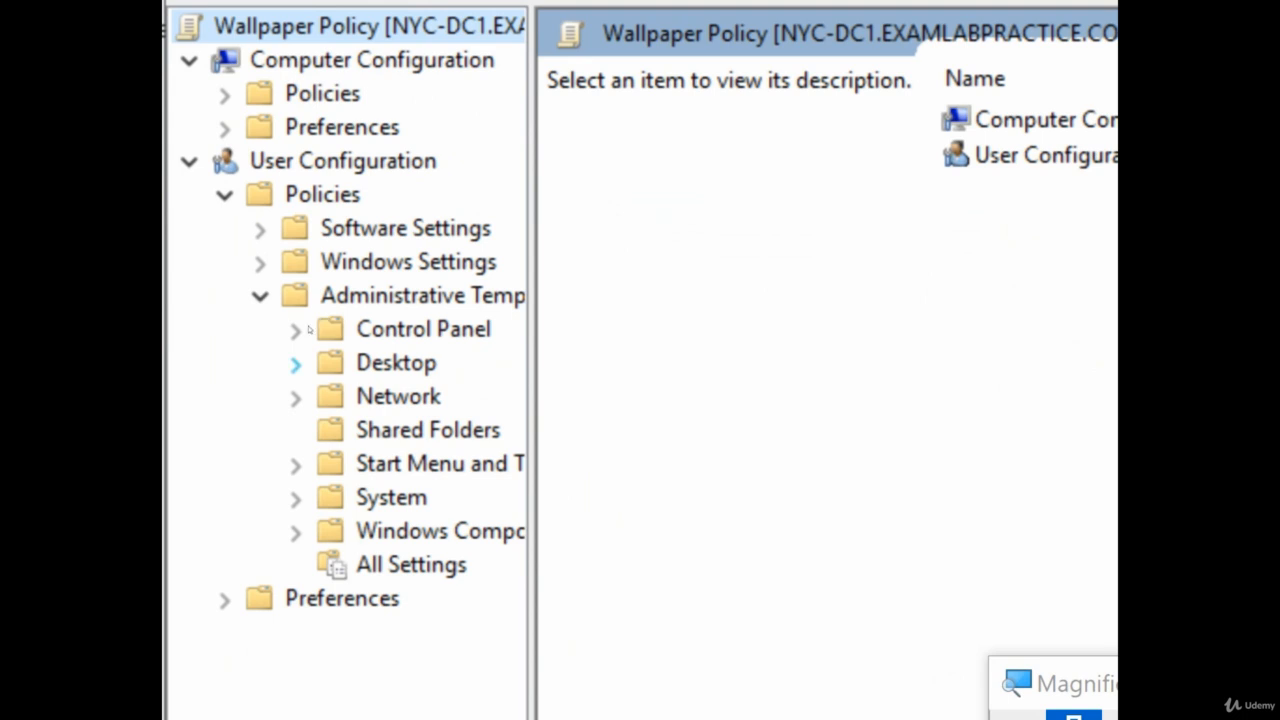
pyautogui.click(296, 363)
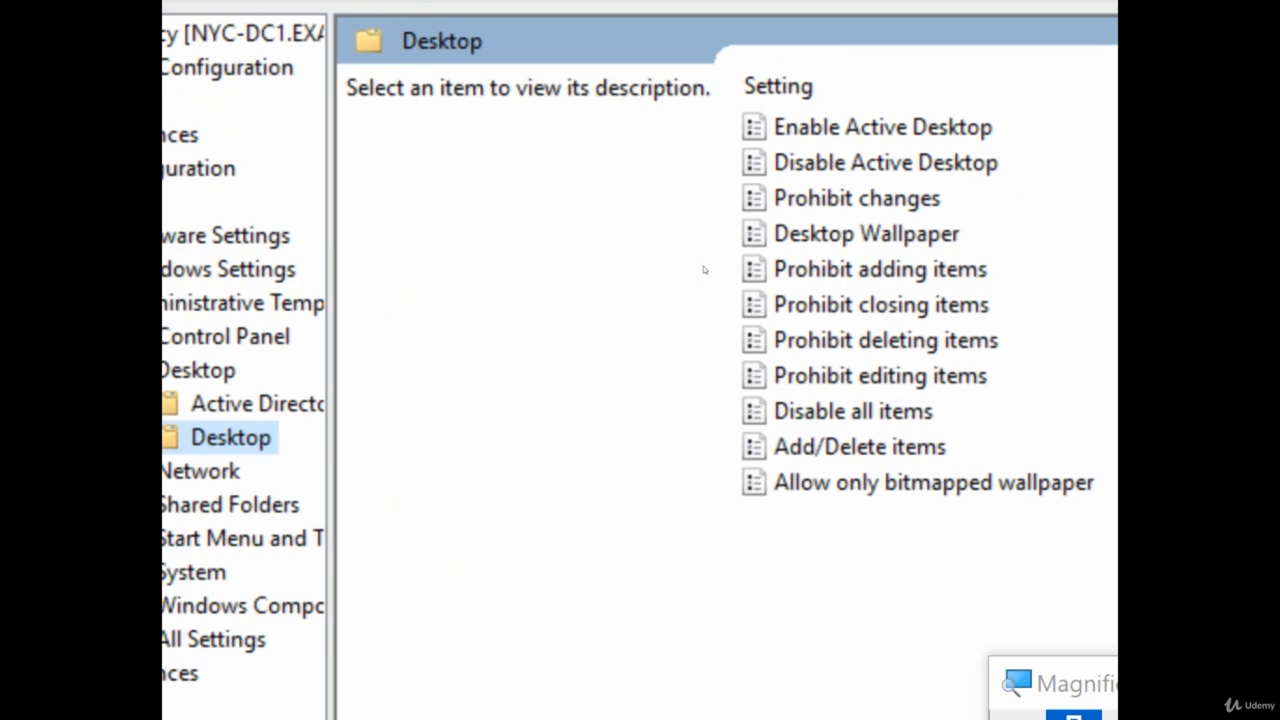
pyautogui.doubleClick(776, 235)
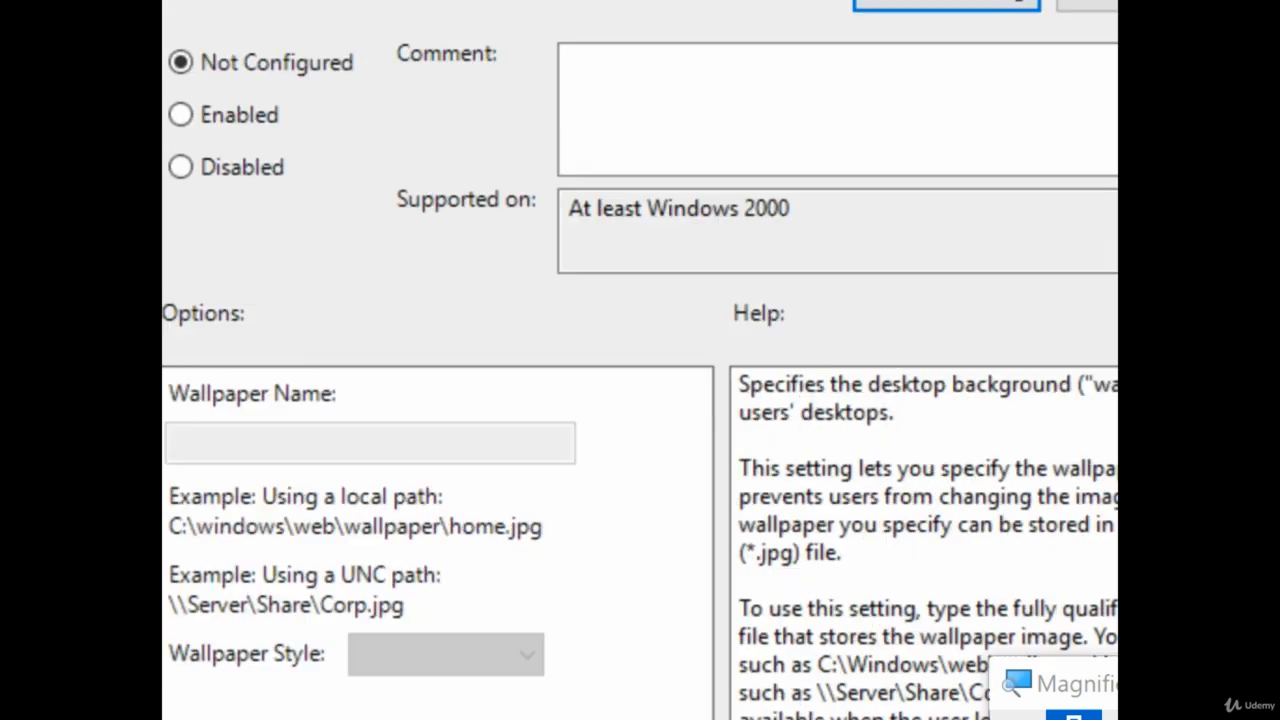
# Enable Desktop Wallpaper with the path \\NYC-SVR1\wallpapers\companylogo.jpg
pyautogui.click(180, 114)
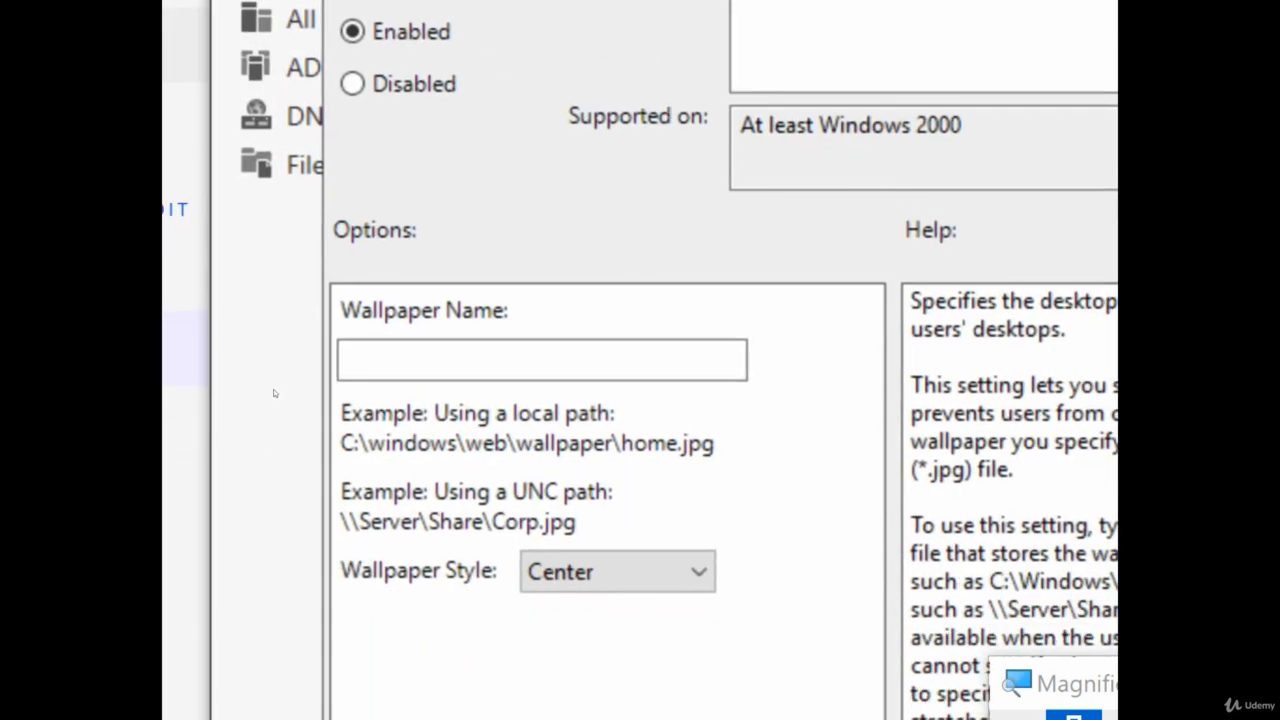
pyautogui.click(342, 371)
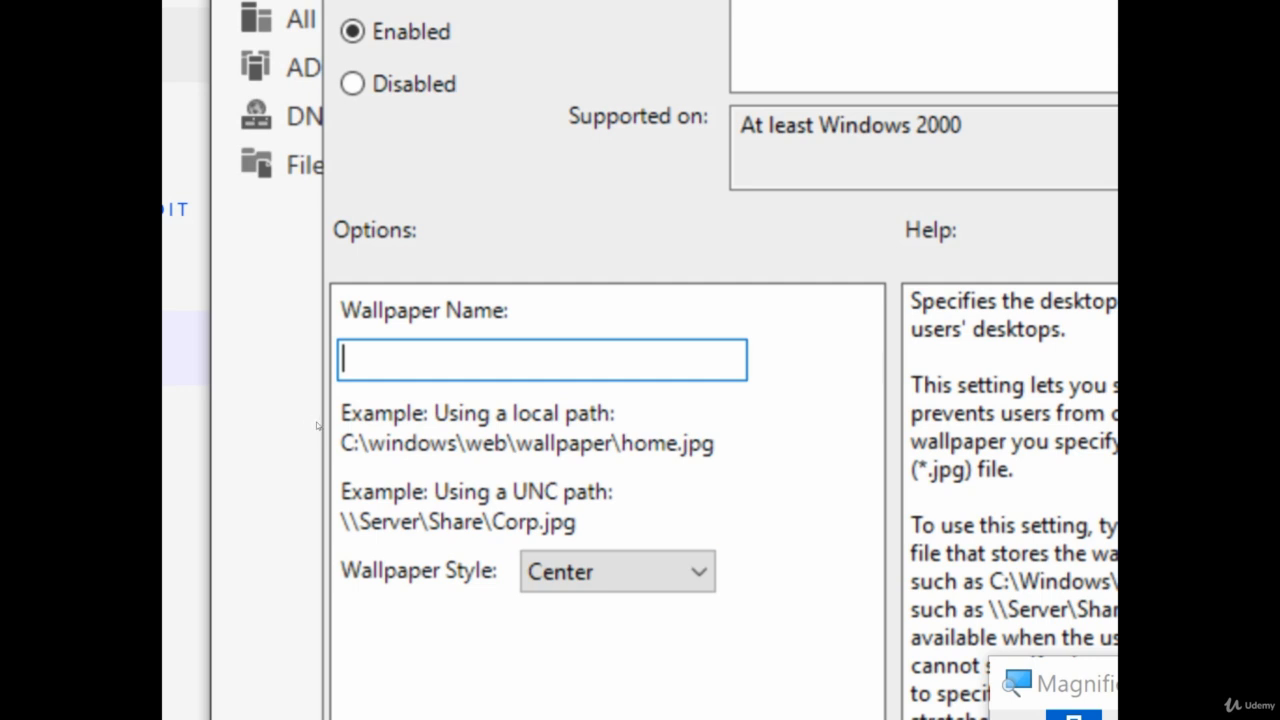
pyautogui.write('\\\\NYC')
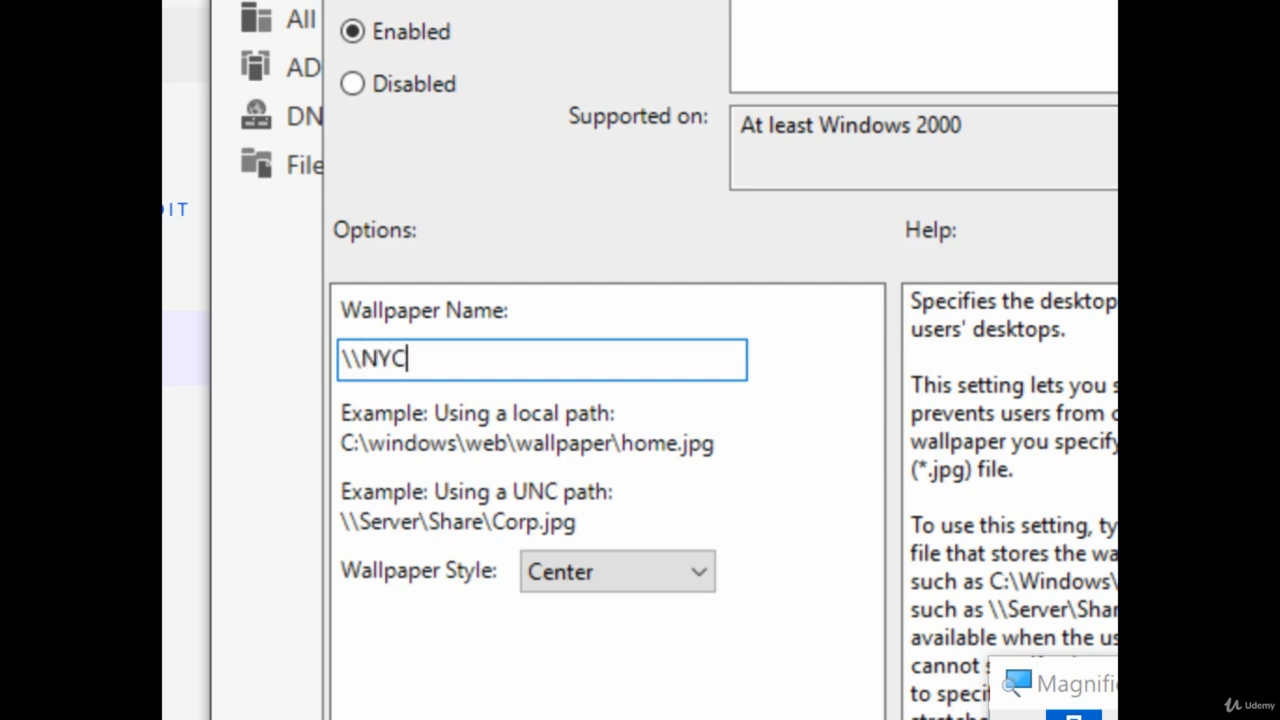
pyautogui.write('-SVR1')
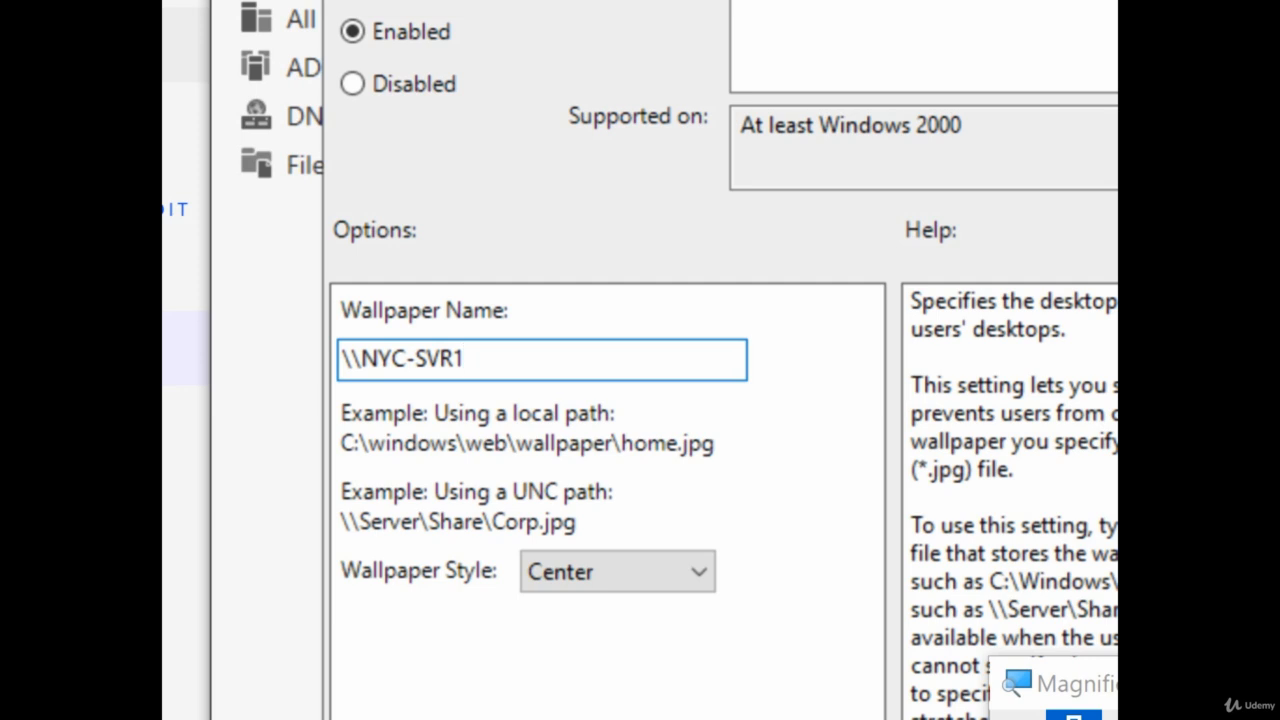
pyautogui.write('\\wallpaper')
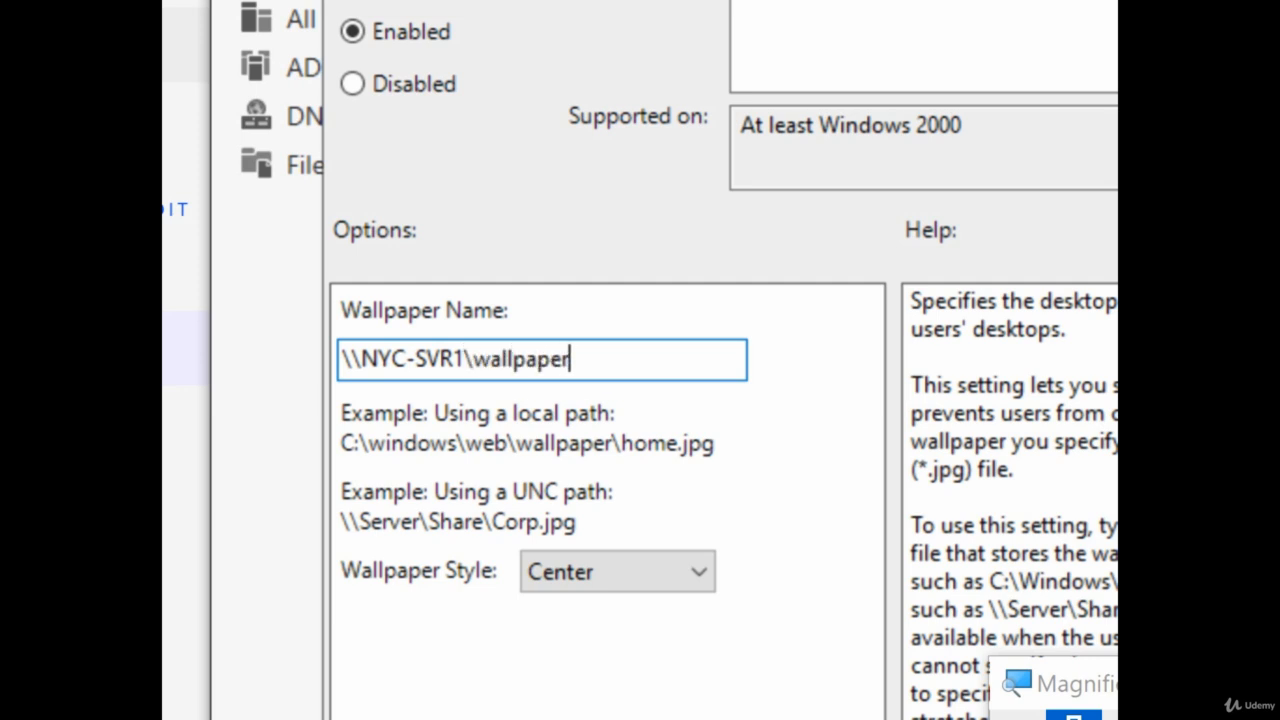
pyautogui.write('s\\')
pyautogui.write('compna')
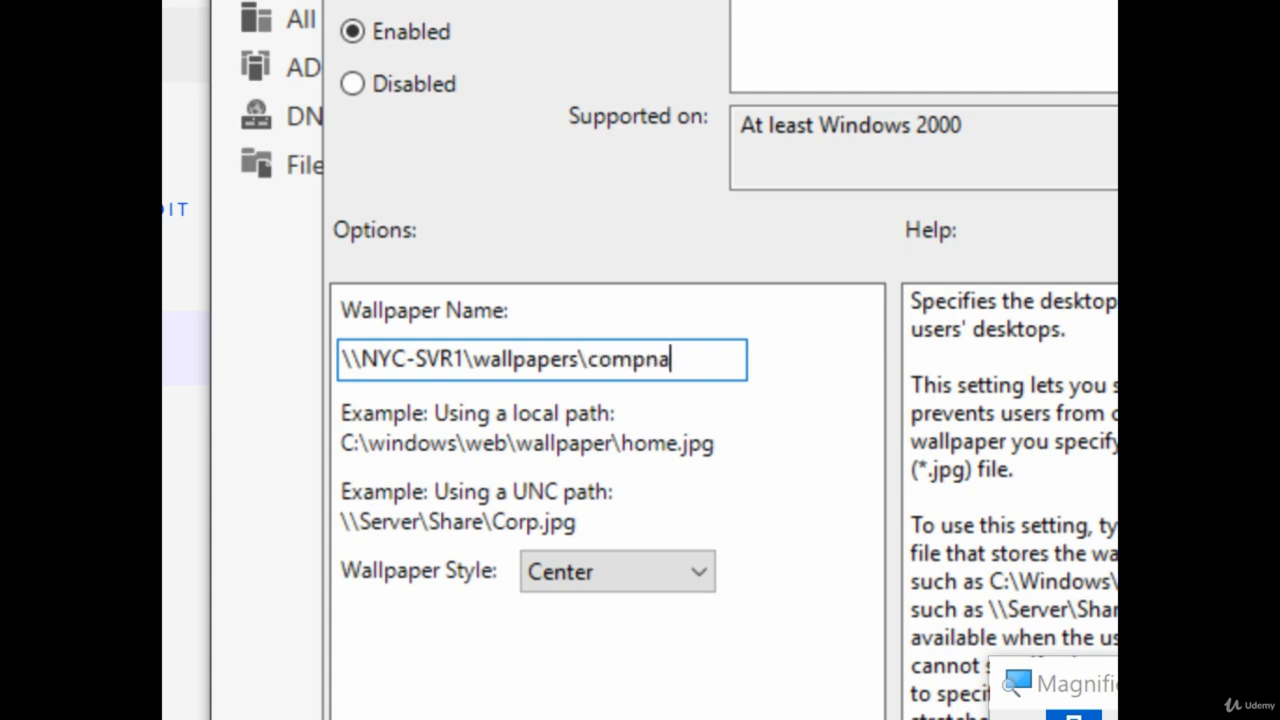
pyautogui.press('BackSpace')
pyautogui.press('BackSpace')
pyautogui.write('anylogo.')
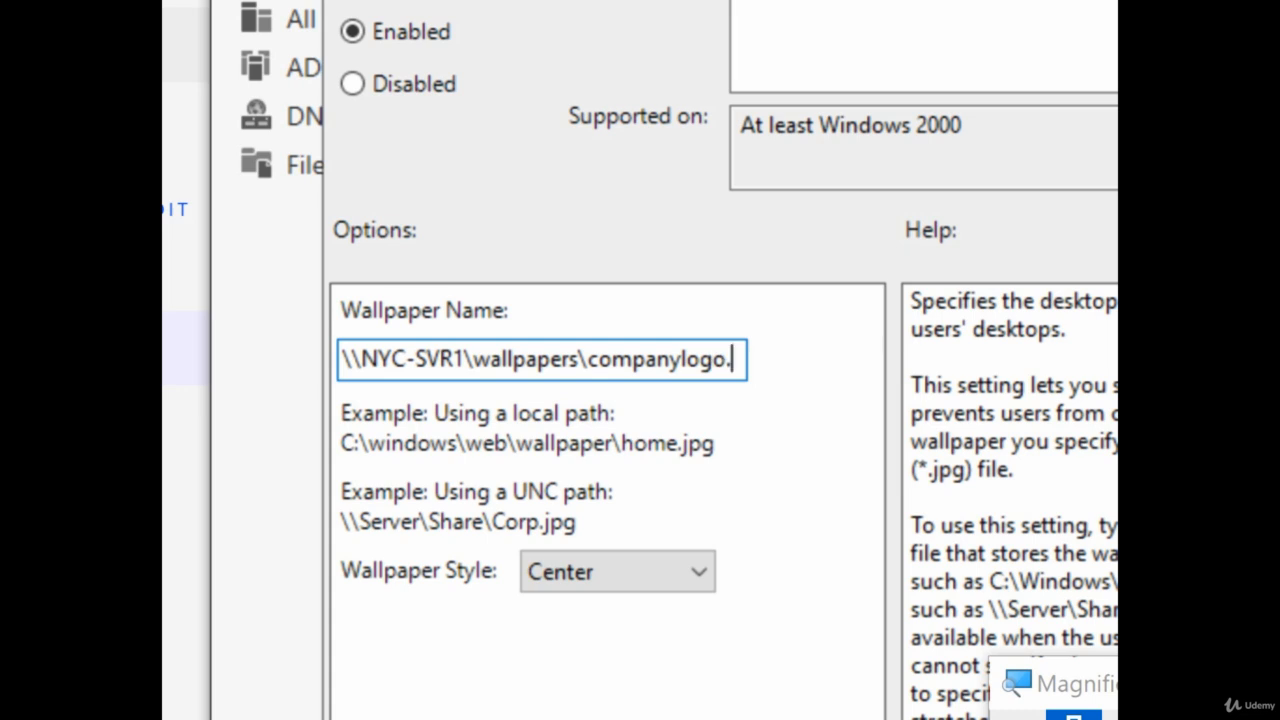
pyautogui.write('jpg')
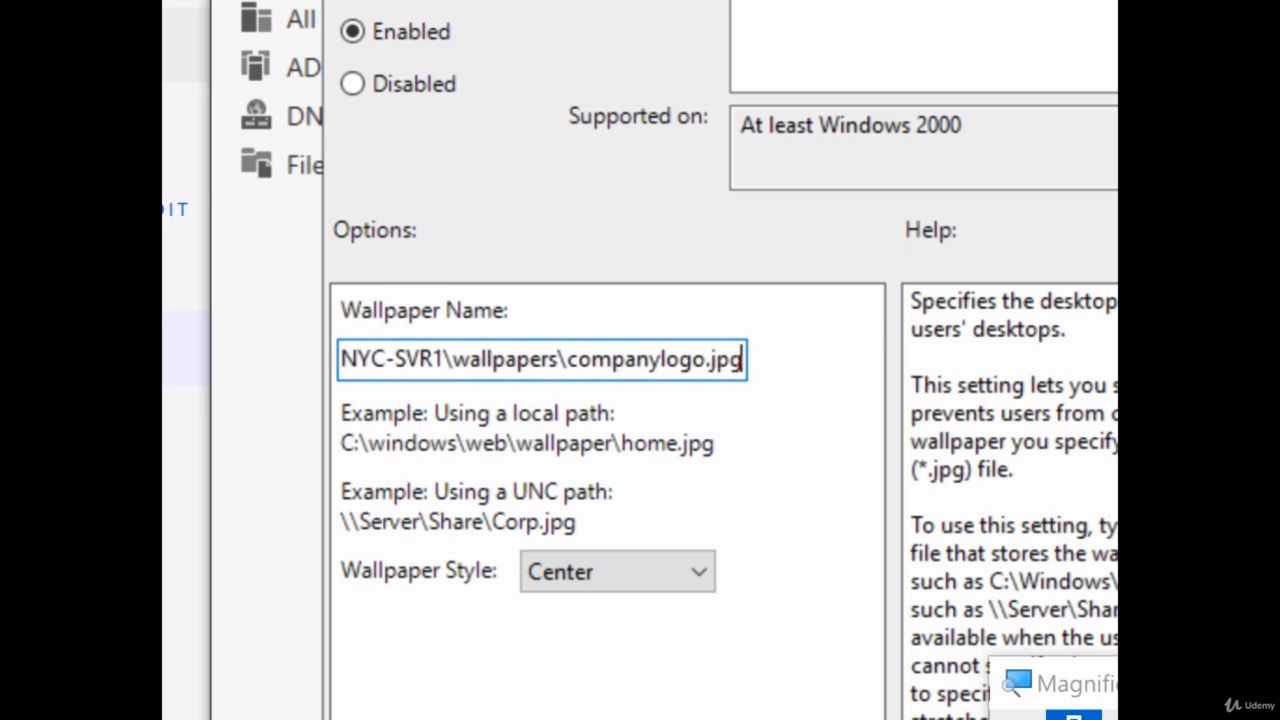
pyautogui.moveTo(471, 359); pyautogui.dragTo(434, 359)
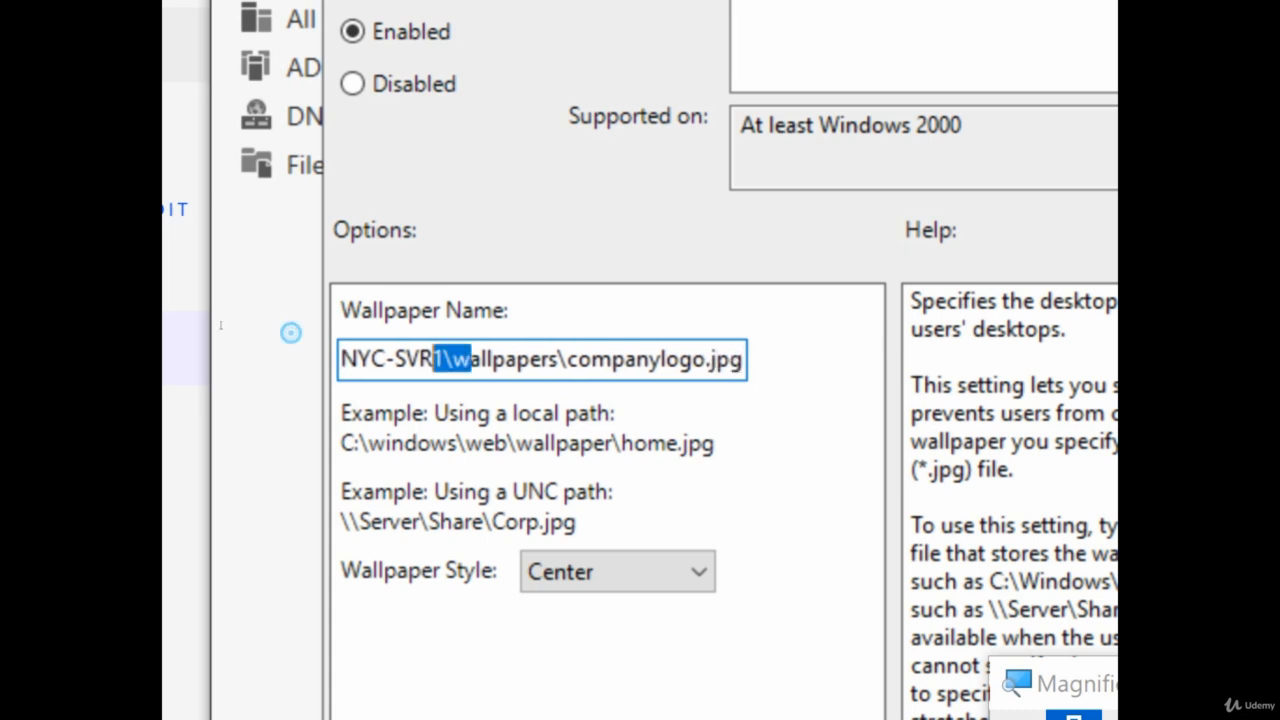
pyautogui.moveTo(290, 332); pyautogui.dragTo(290, 340)
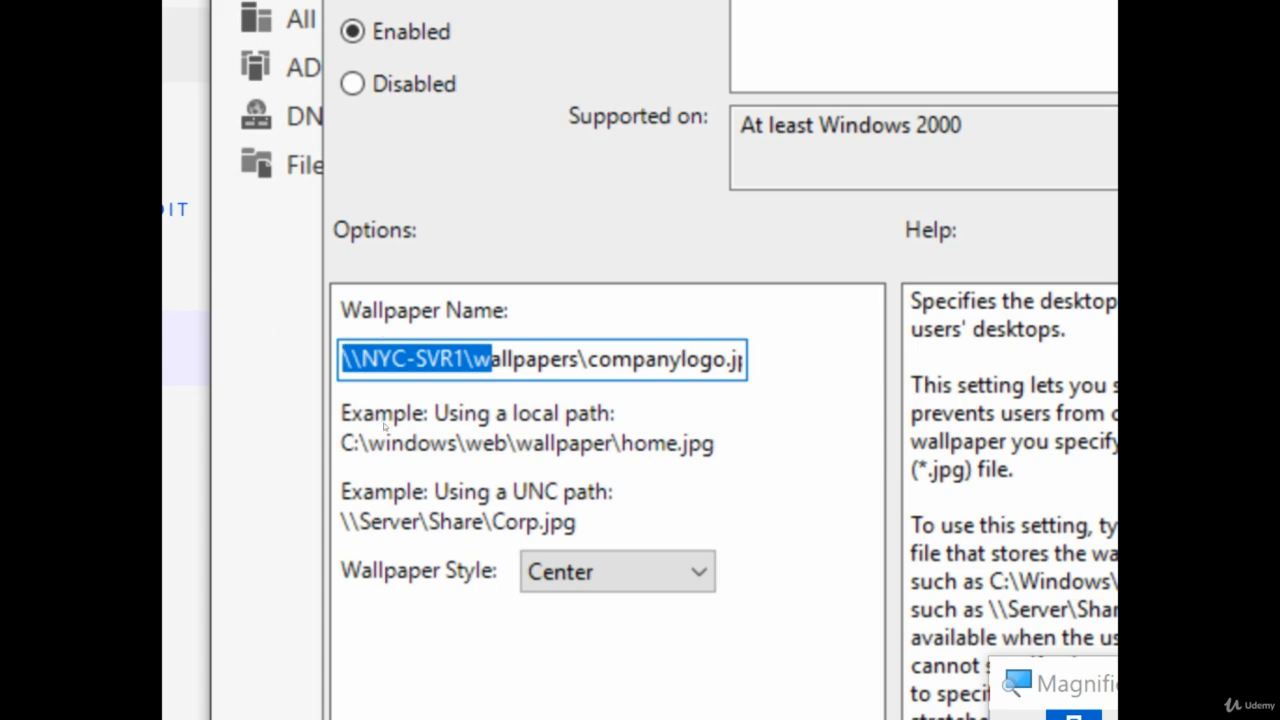
# Choose Stretch as the wallpaper style and save the setting
pyautogui.click(612, 571)
pyautogui.press('Down')
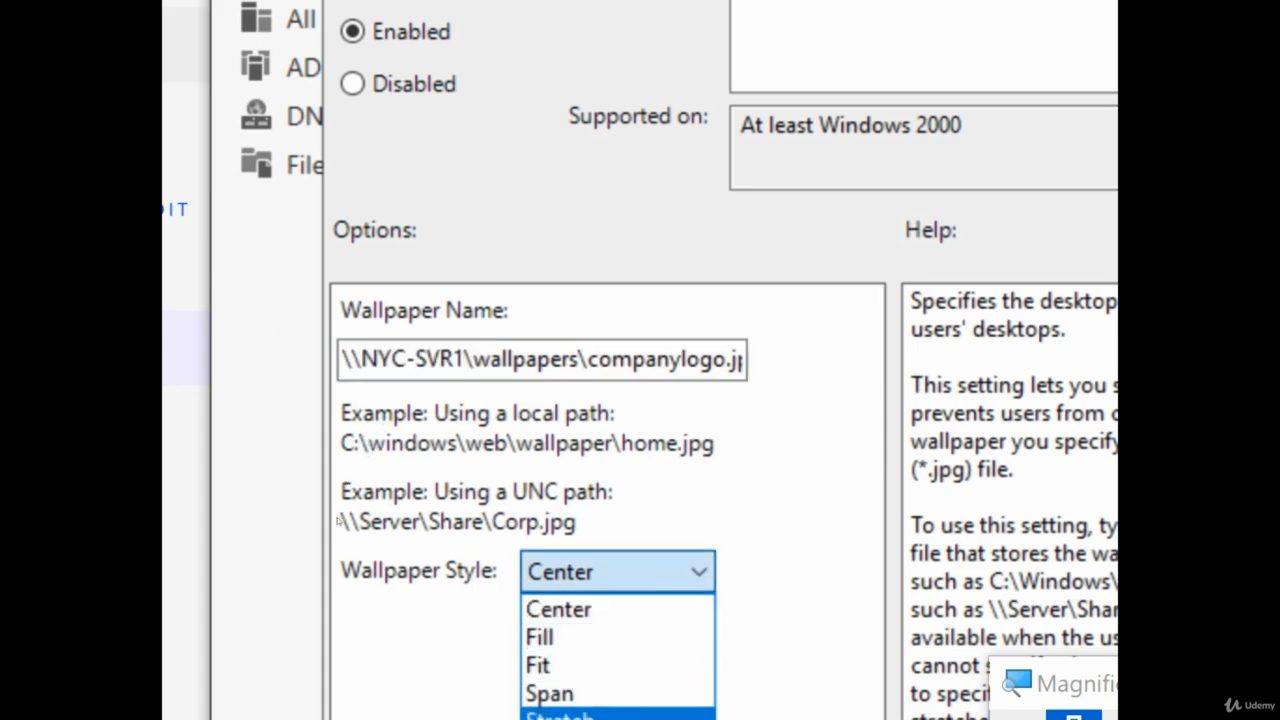
pyautogui.press('Return')
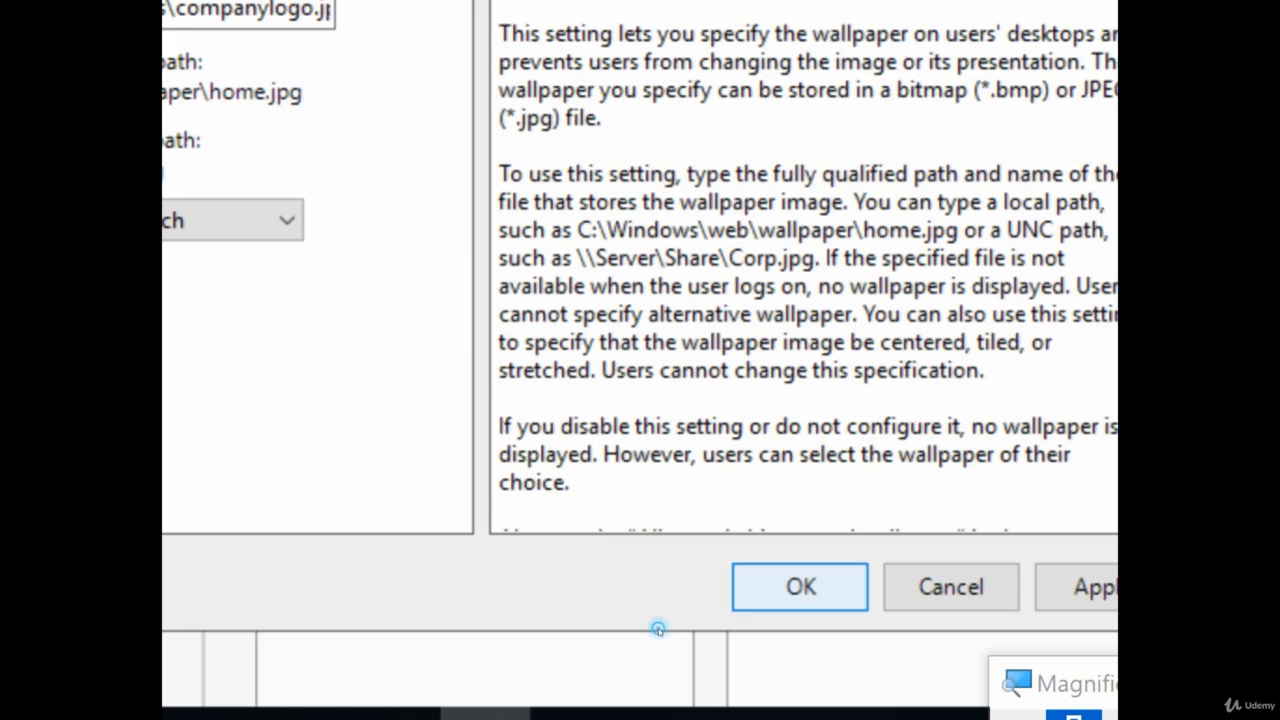
pyautogui.click(800, 587)
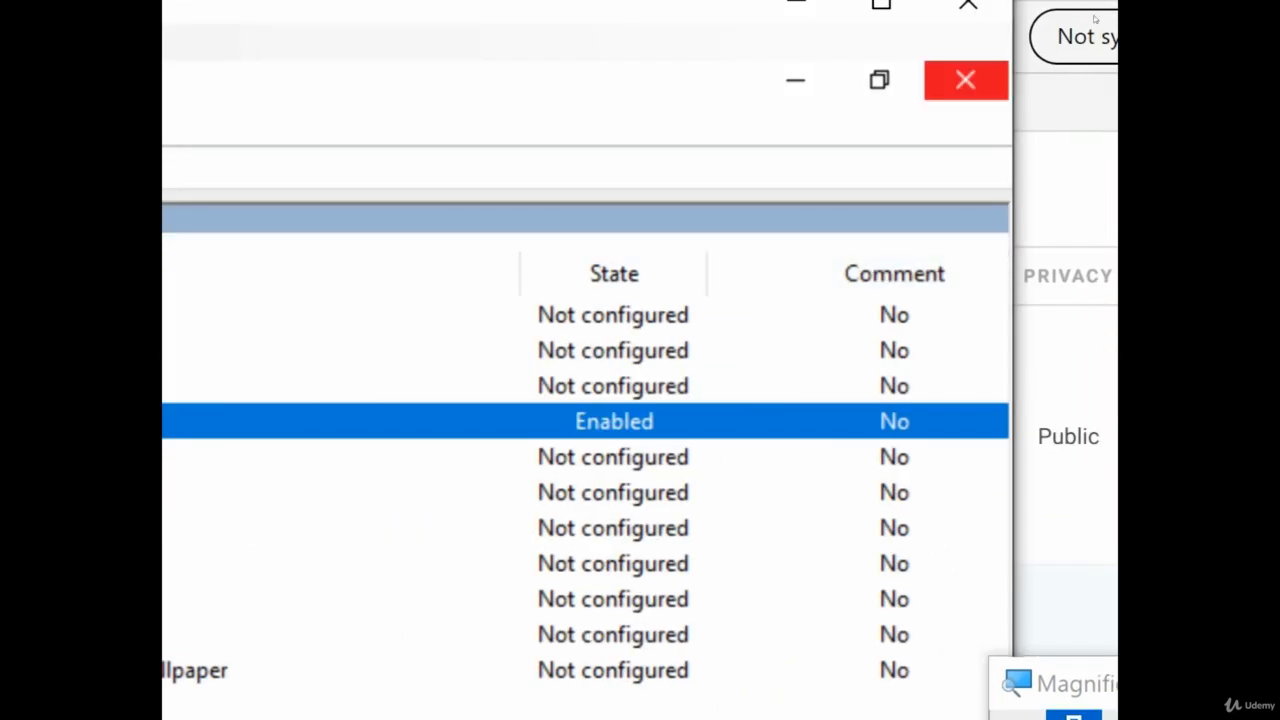
# Link the Wallpaper Policy GPO to the Atlanta OU by dragging it from Group Policy Objects
pyautogui.click(965, 80)
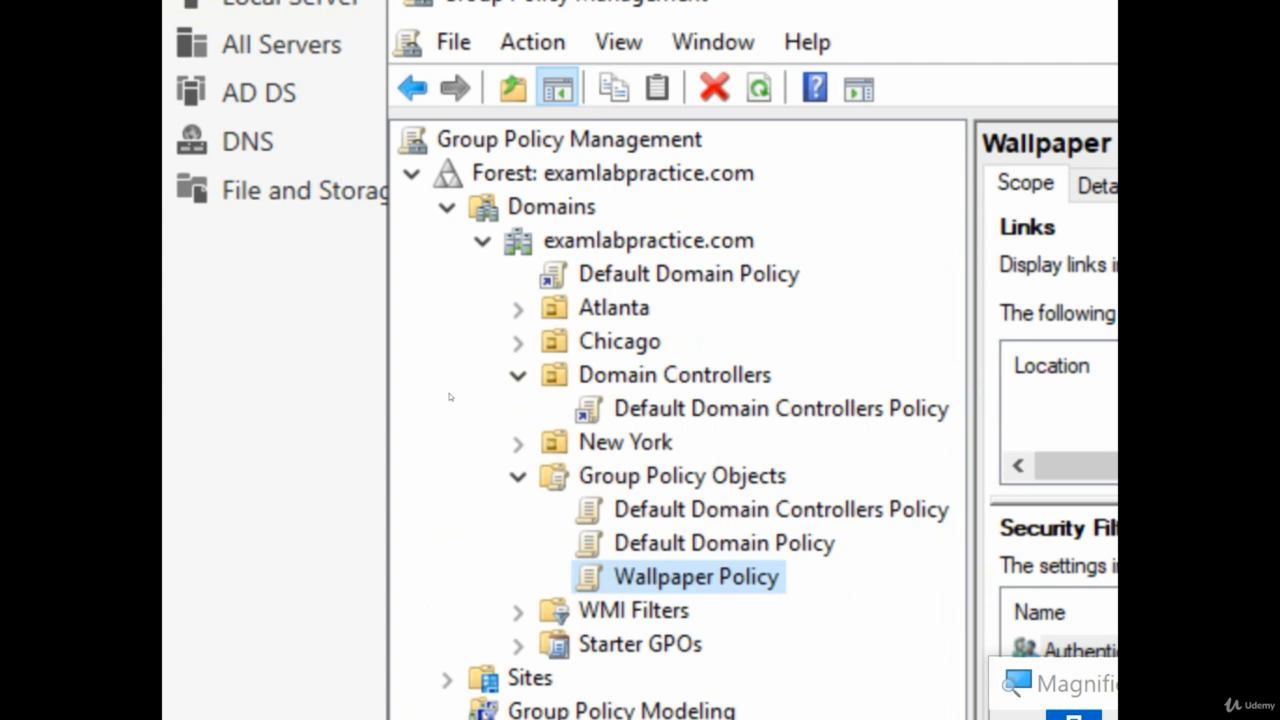
pyautogui.click(722, 510)
pyautogui.click(700, 429)
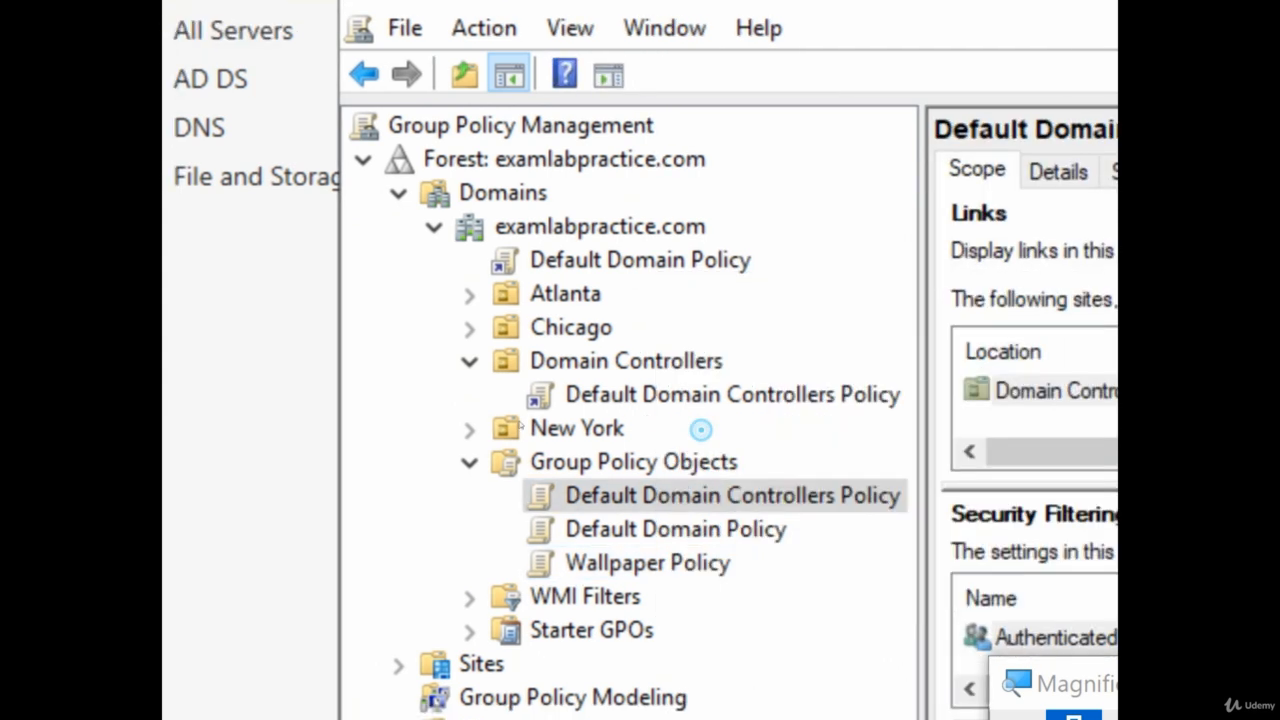
pyautogui.click(633, 461)
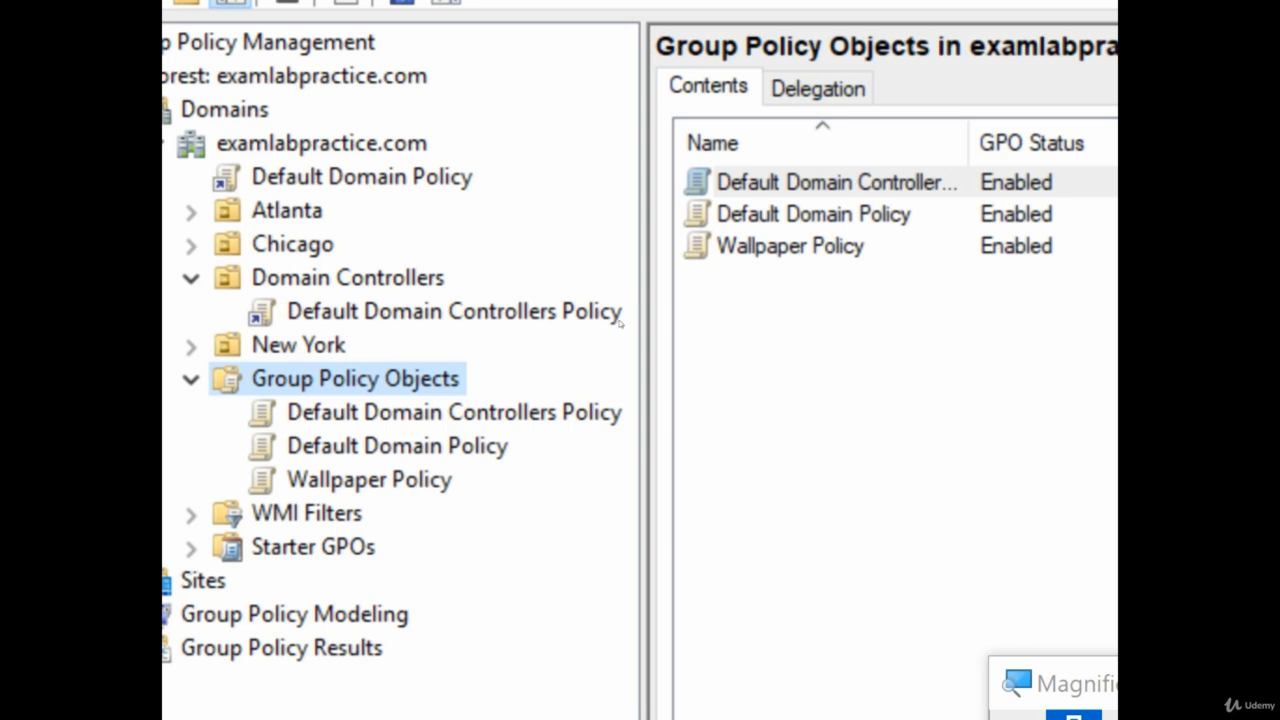
pyautogui.moveTo(790, 246); pyautogui.dragTo(416, 300)
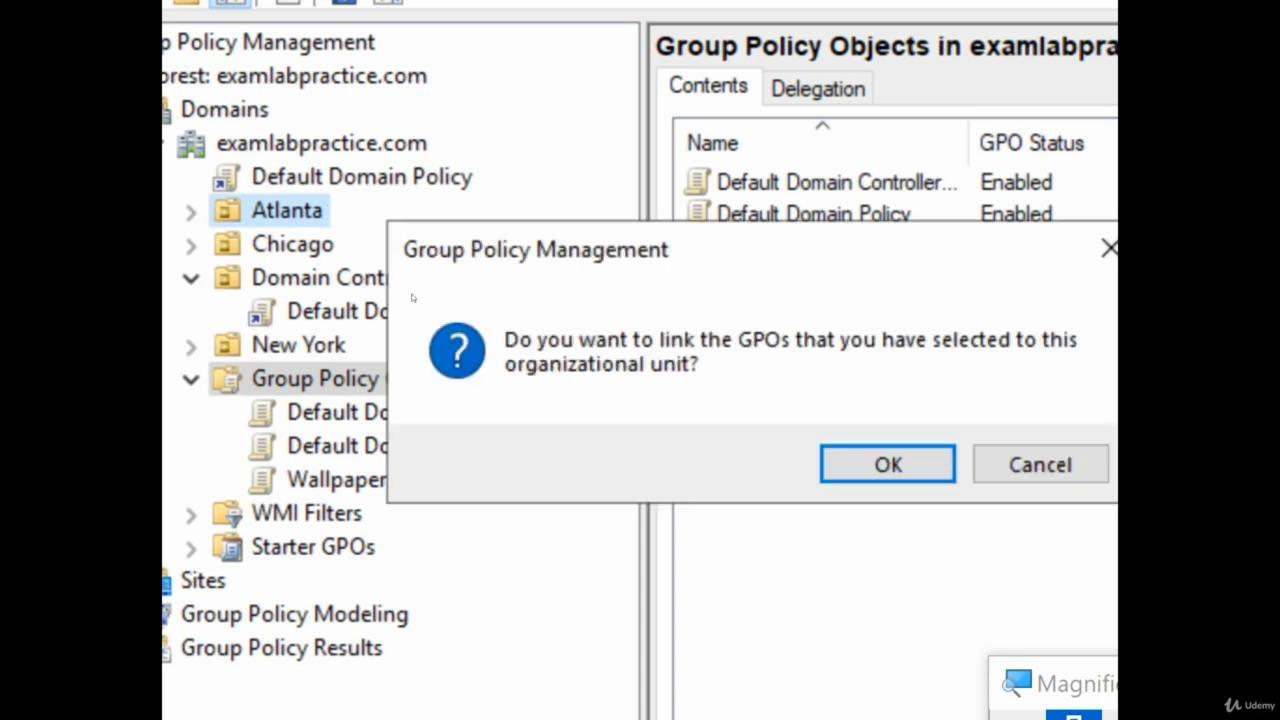
pyautogui.press('Return')
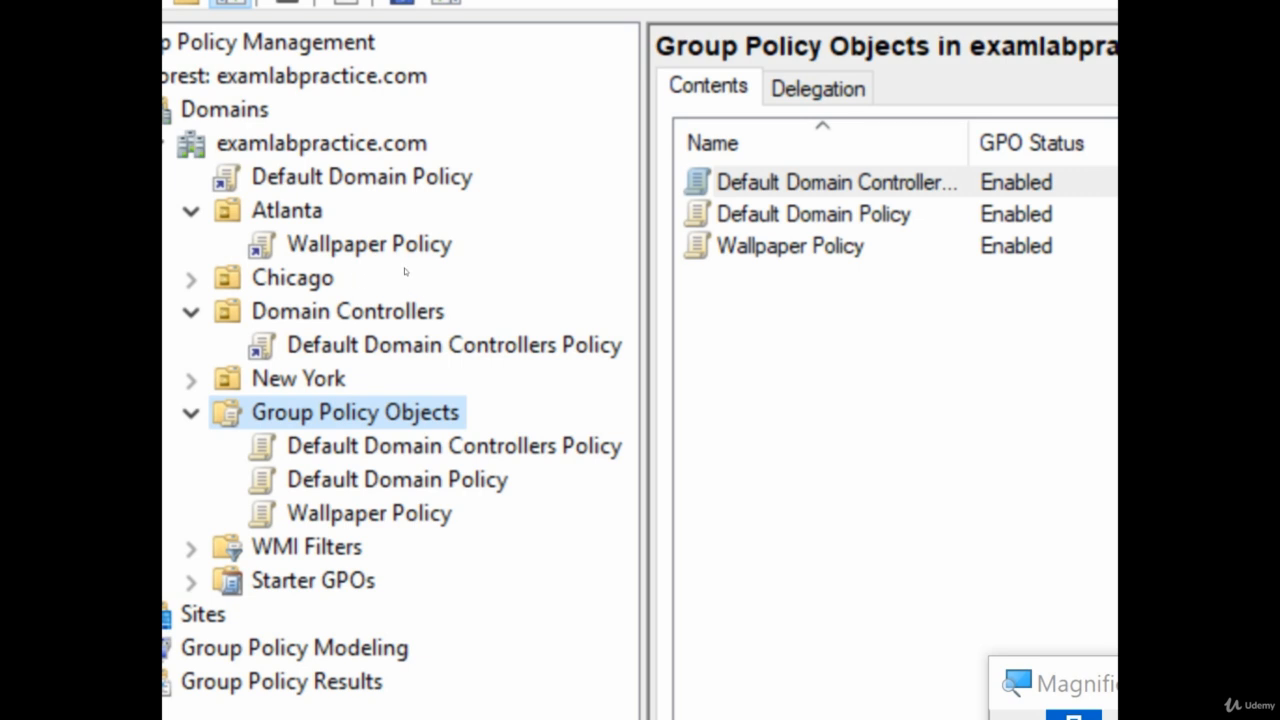
# Select the Default Domain Policy link under examlabpractice.com and acknowledge the link warning
pyautogui.rightClick(310, 144)
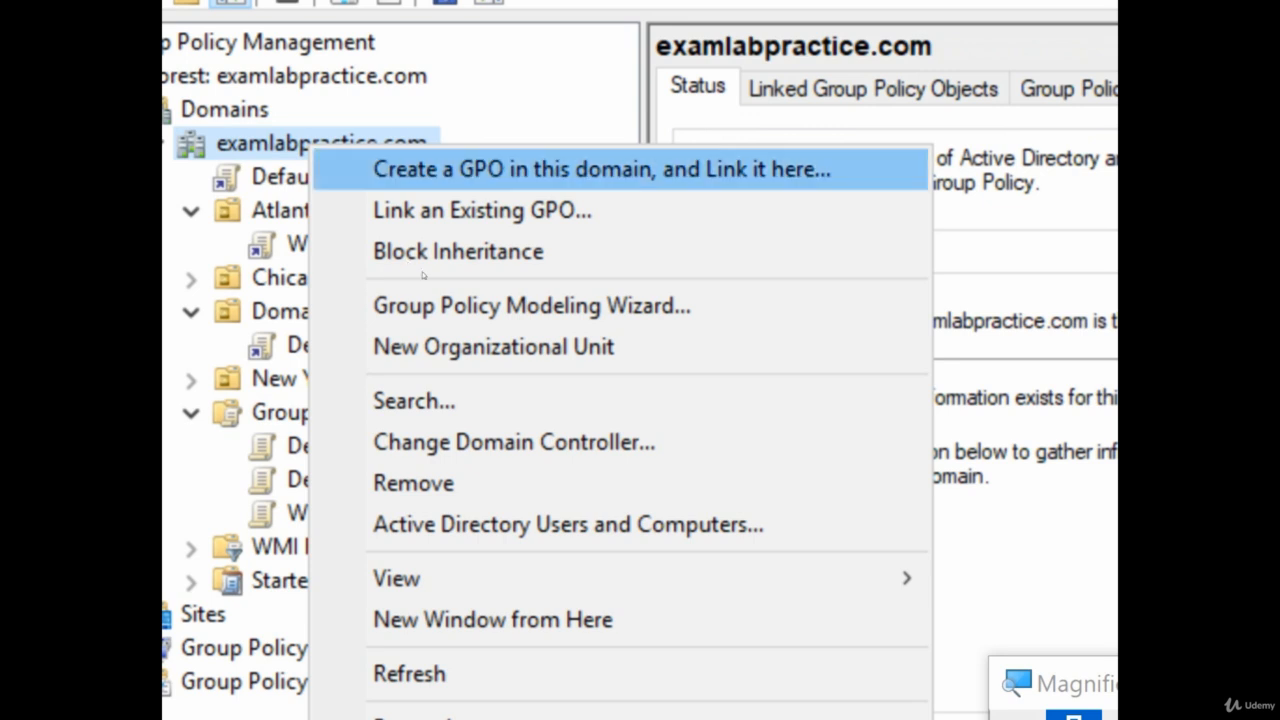
pyautogui.click(300, 177)
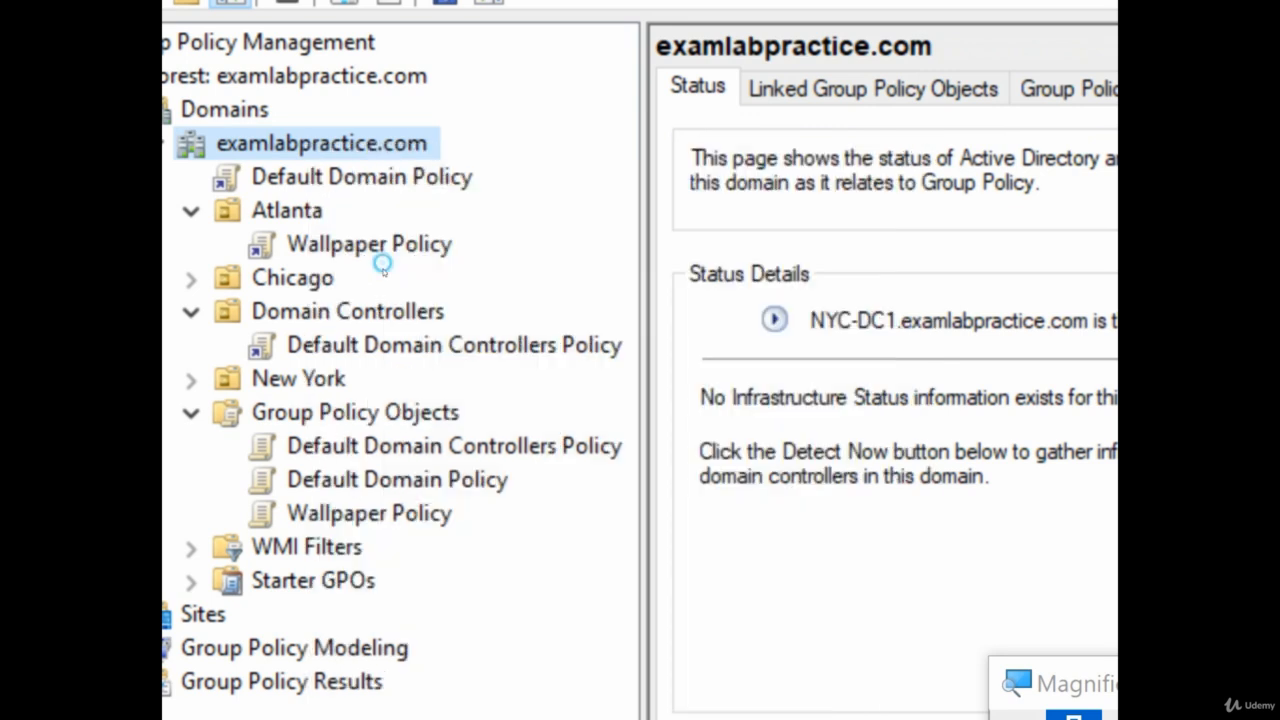
pyautogui.click(310, 178)
pyautogui.press('Return')
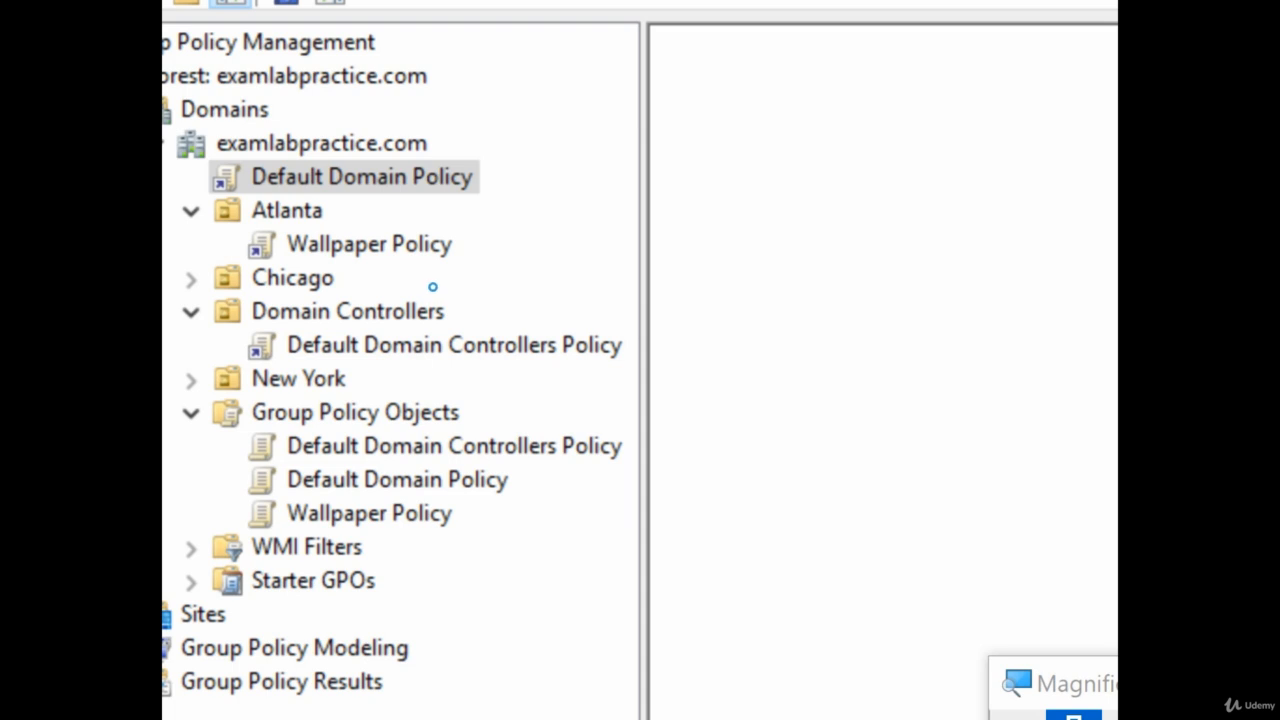
pyautogui.rightClick(340, 172)
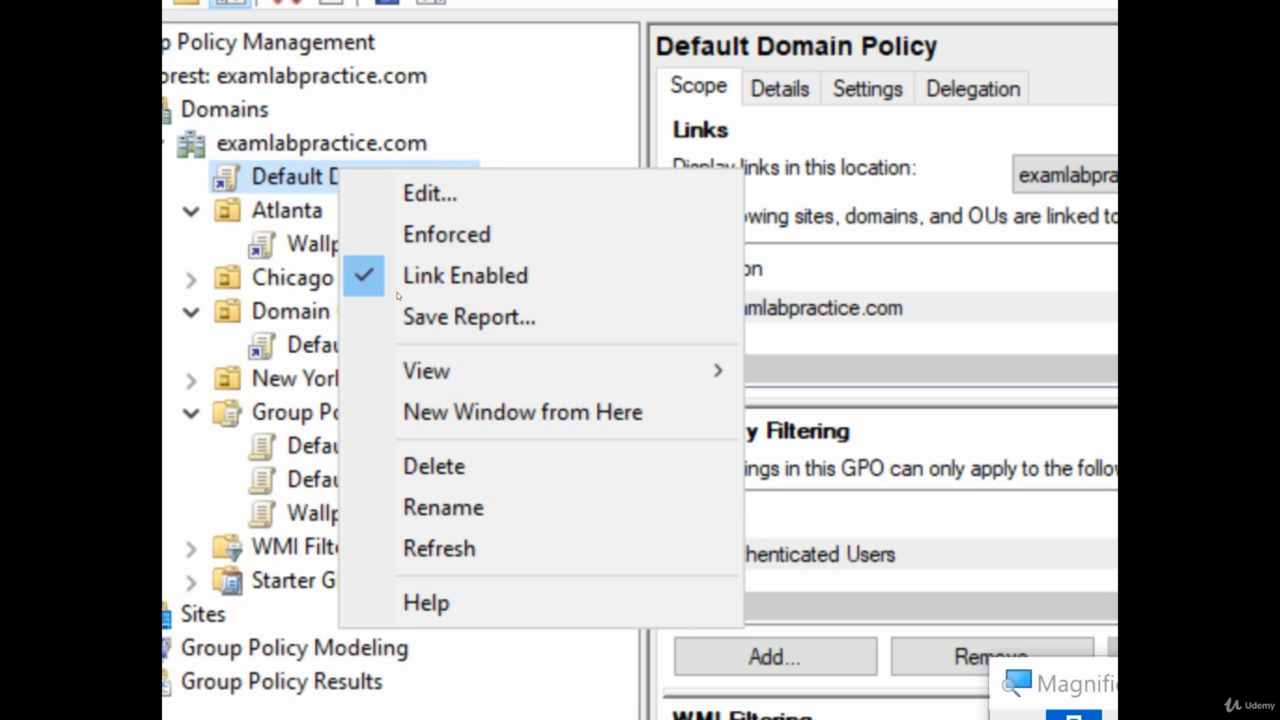
# Turn on Block Inheritance for the Atlanta OU
pyautogui.click(284, 208)
pyautogui.rightClick(260, 211)
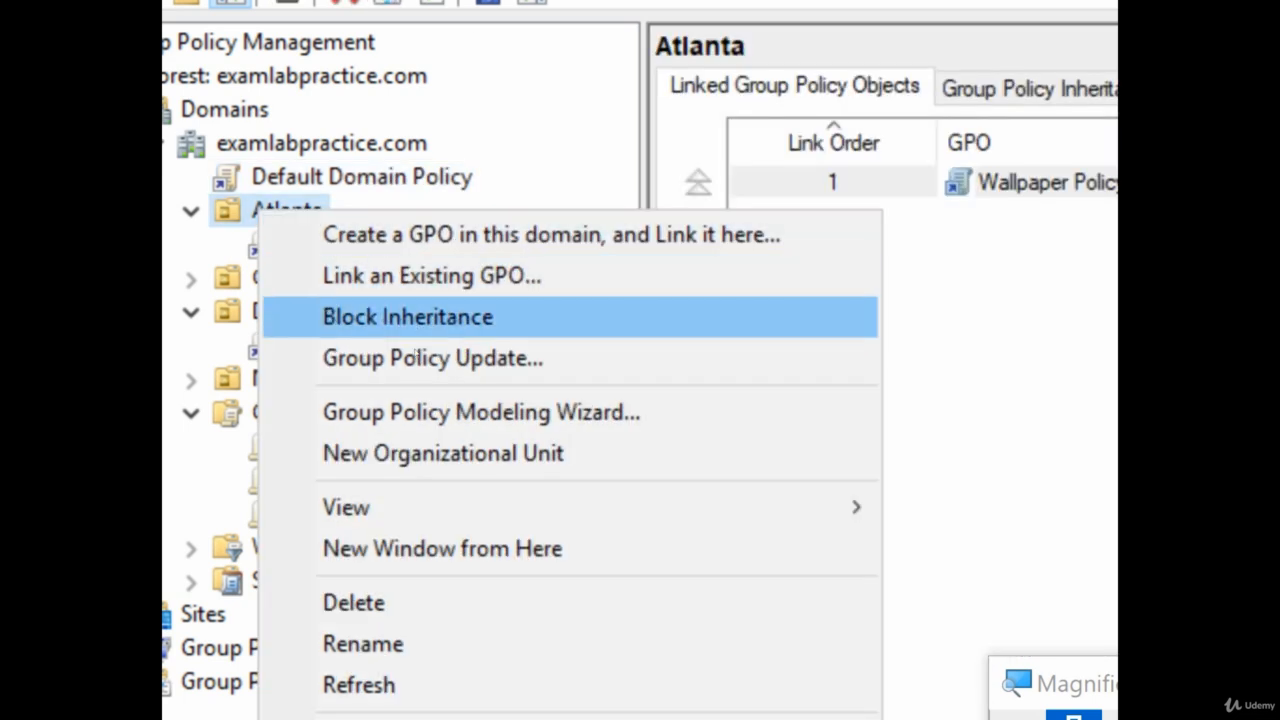
pyautogui.click(368, 297)
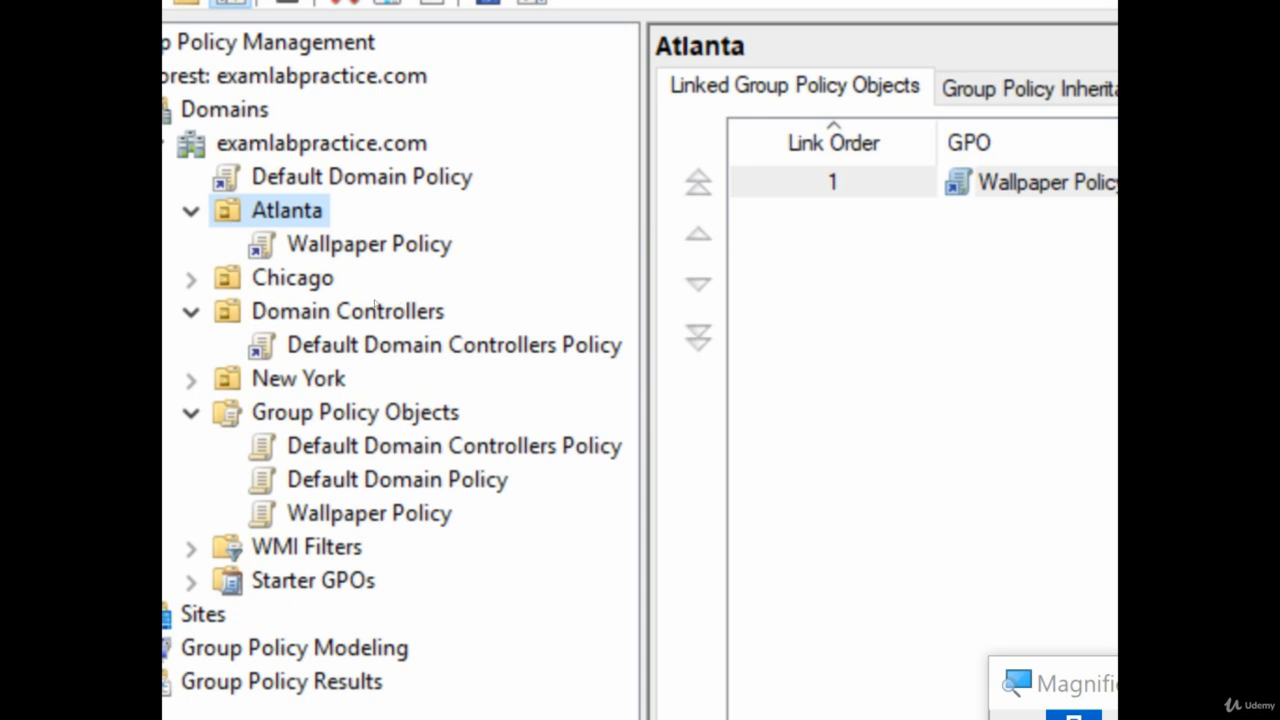
pyautogui.hotkey('shift', 'F10')
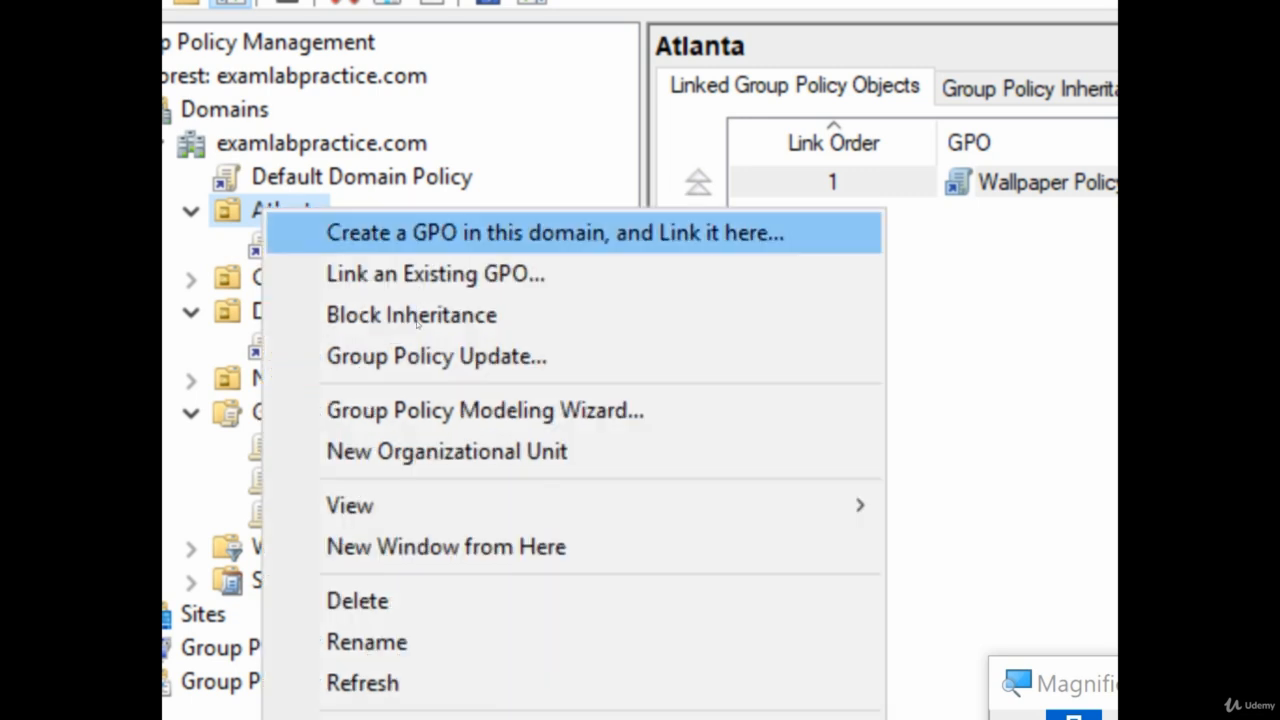
pyautogui.click(422, 346)
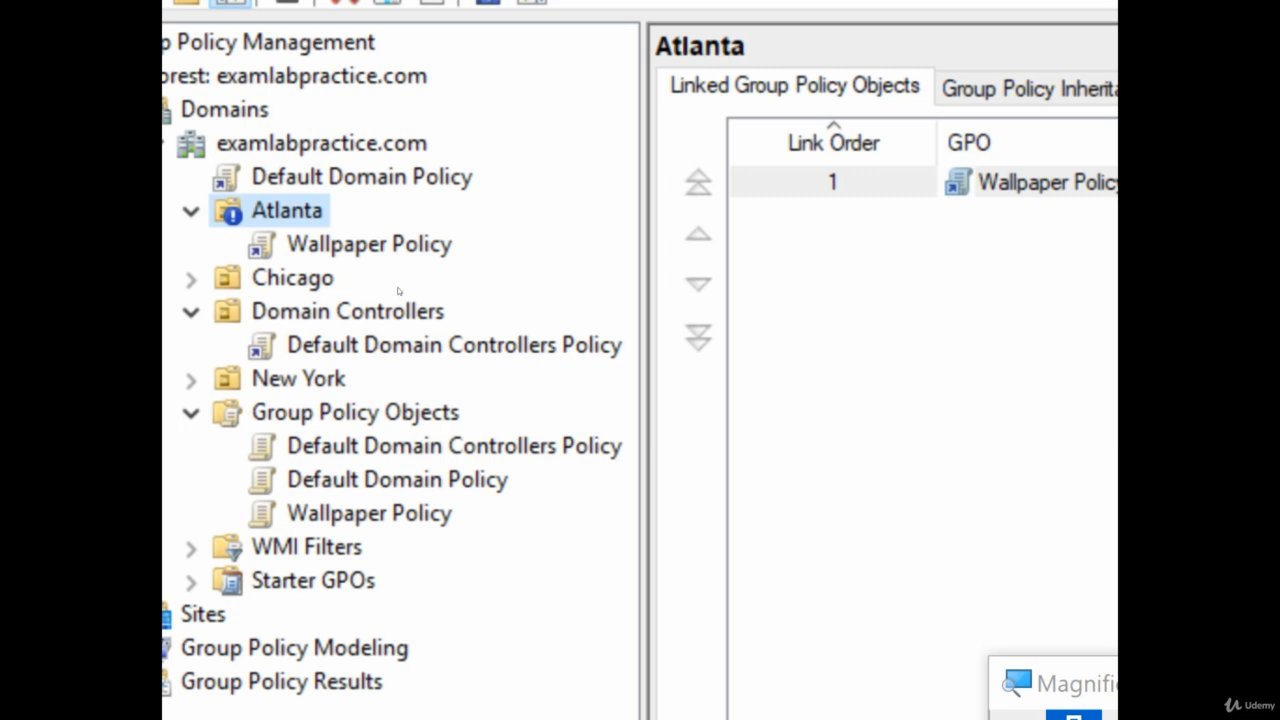
# Enforce the Default Domain Policy link, suppressing the link warning
pyautogui.click(398, 280)
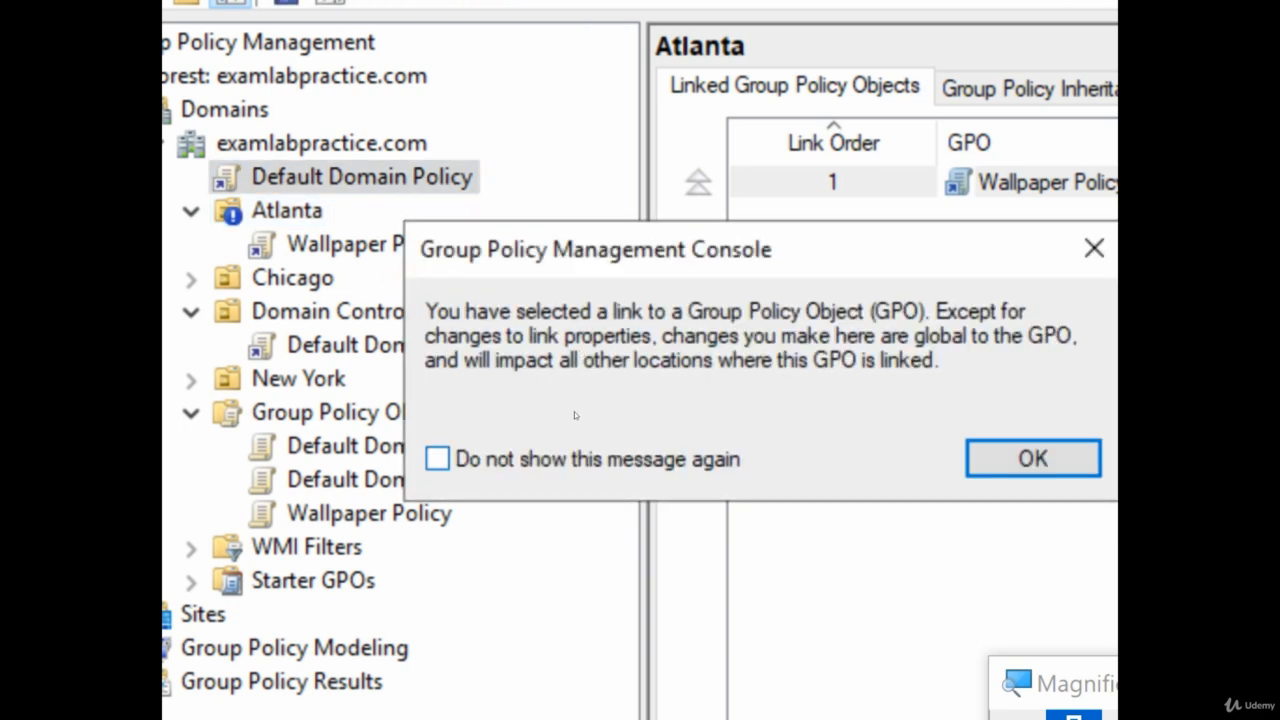
pyautogui.click(575, 415)
pyautogui.click(768, 416)
pyautogui.rightClick(433, 282)
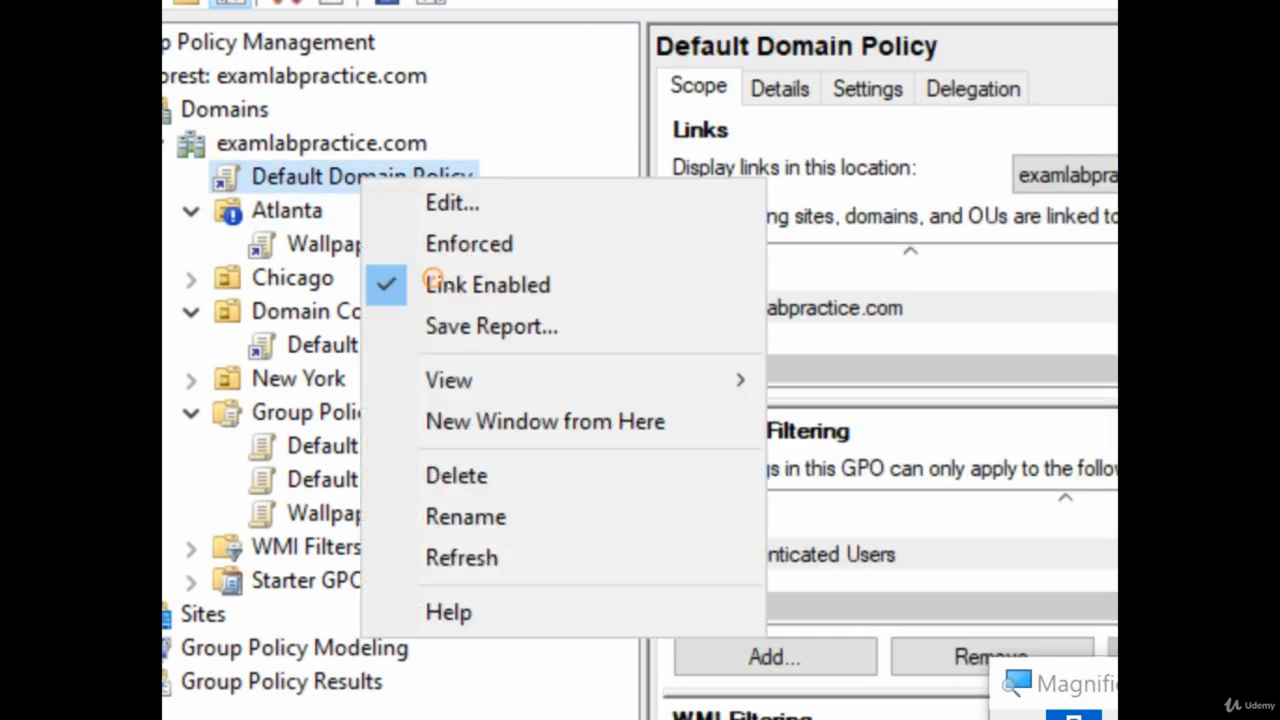
pyautogui.click(480, 312)
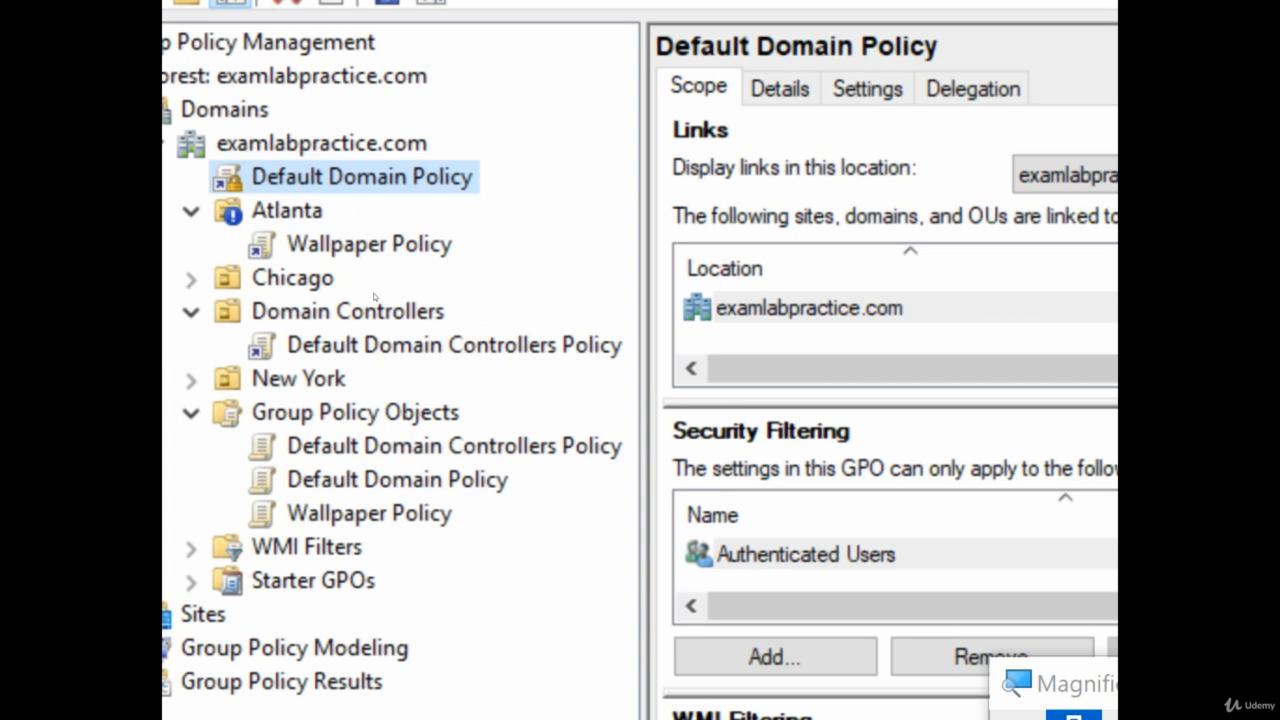
# Turn Block Inheritance off on Atlanta and remove enforcement from Default Domain Policy
pyautogui.press('Down')
pyautogui.hotkey('shift', 'F10')
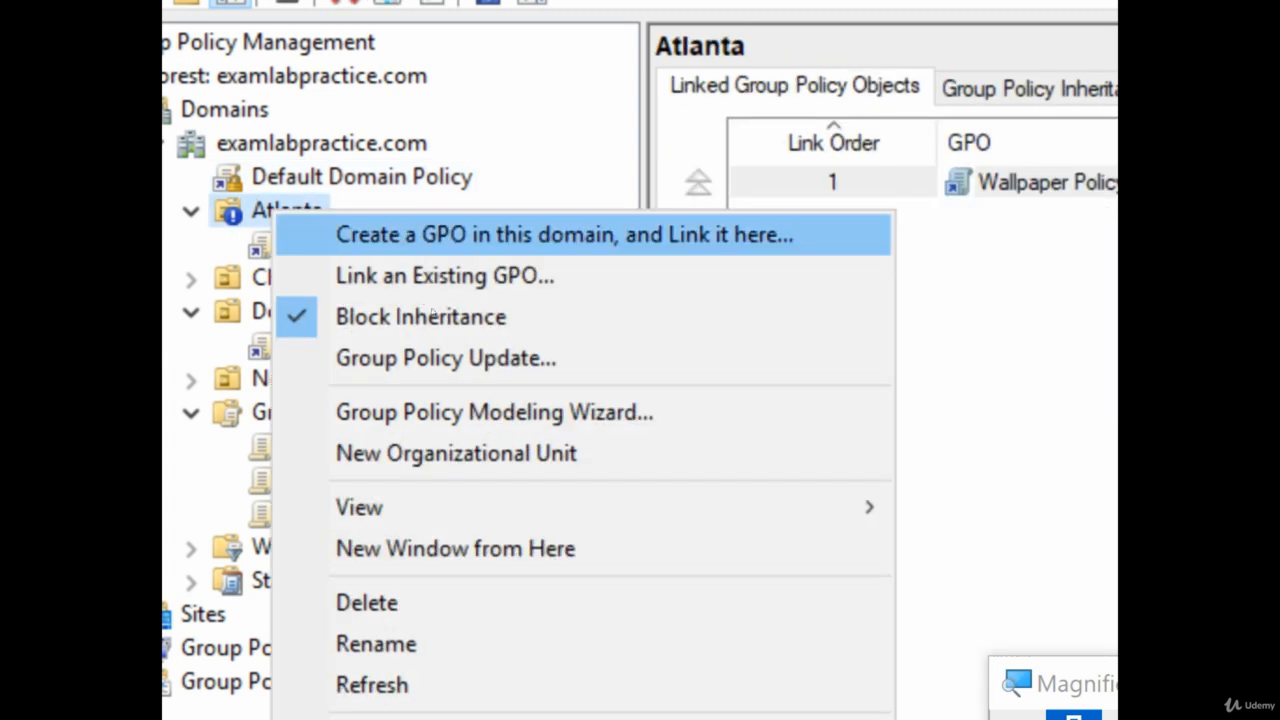
pyautogui.press('Return')
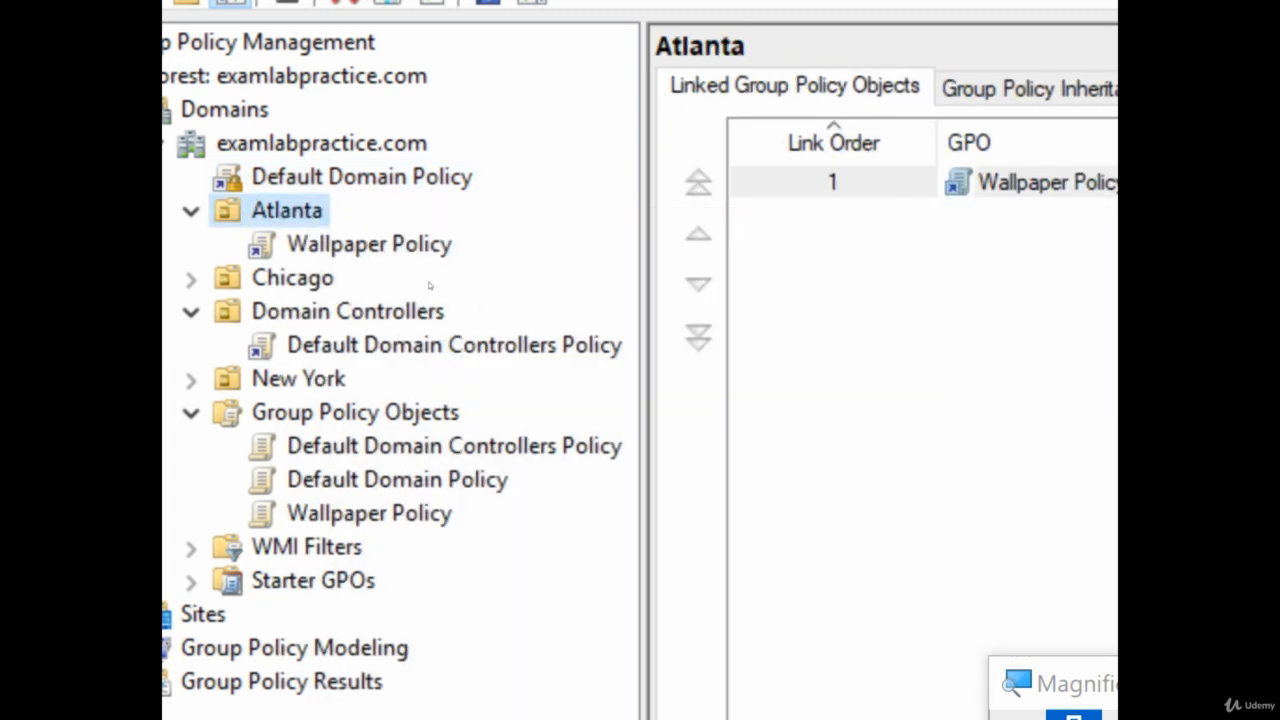
pyautogui.press('Up')
pyautogui.hotkey('shift', 'F10')
pyautogui.press('Down')
pyautogui.press('Down')
pyautogui.press('Return')
# Collapse the Atlanta OU and switch to the NYC-CL1 Windows 10 client
pyautogui.press('super+minus')
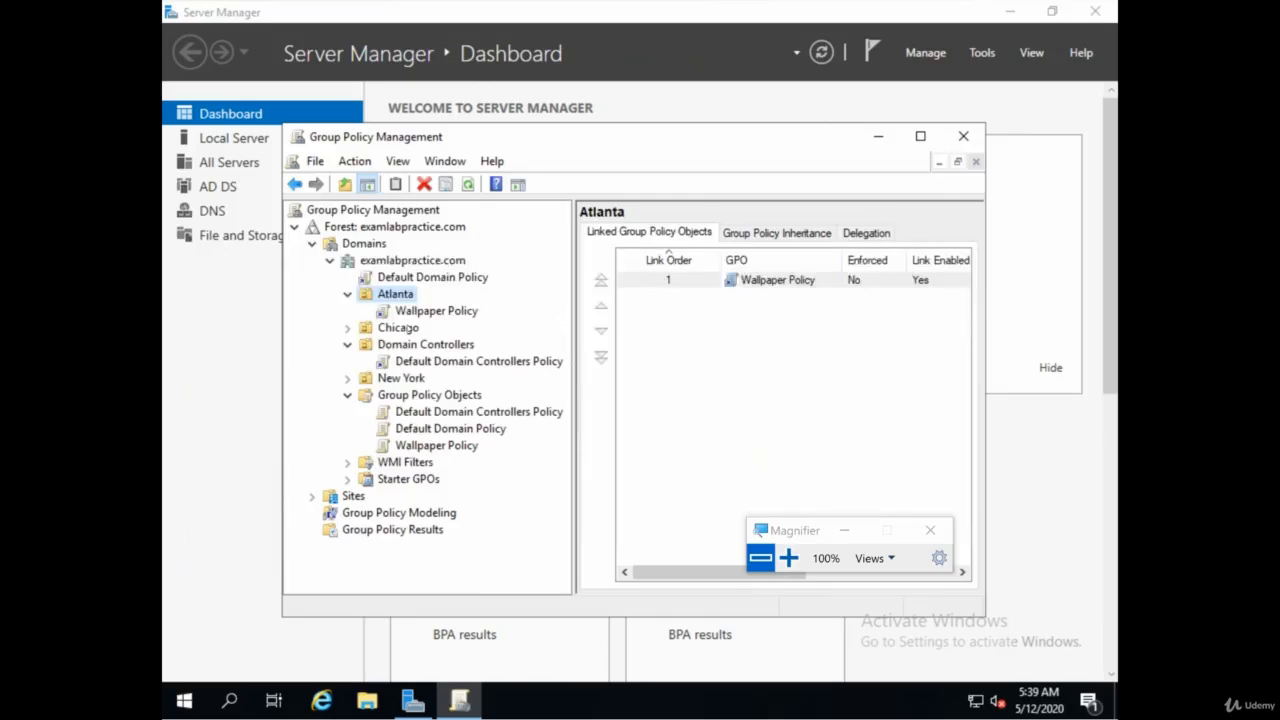
pyautogui.click(347, 294)
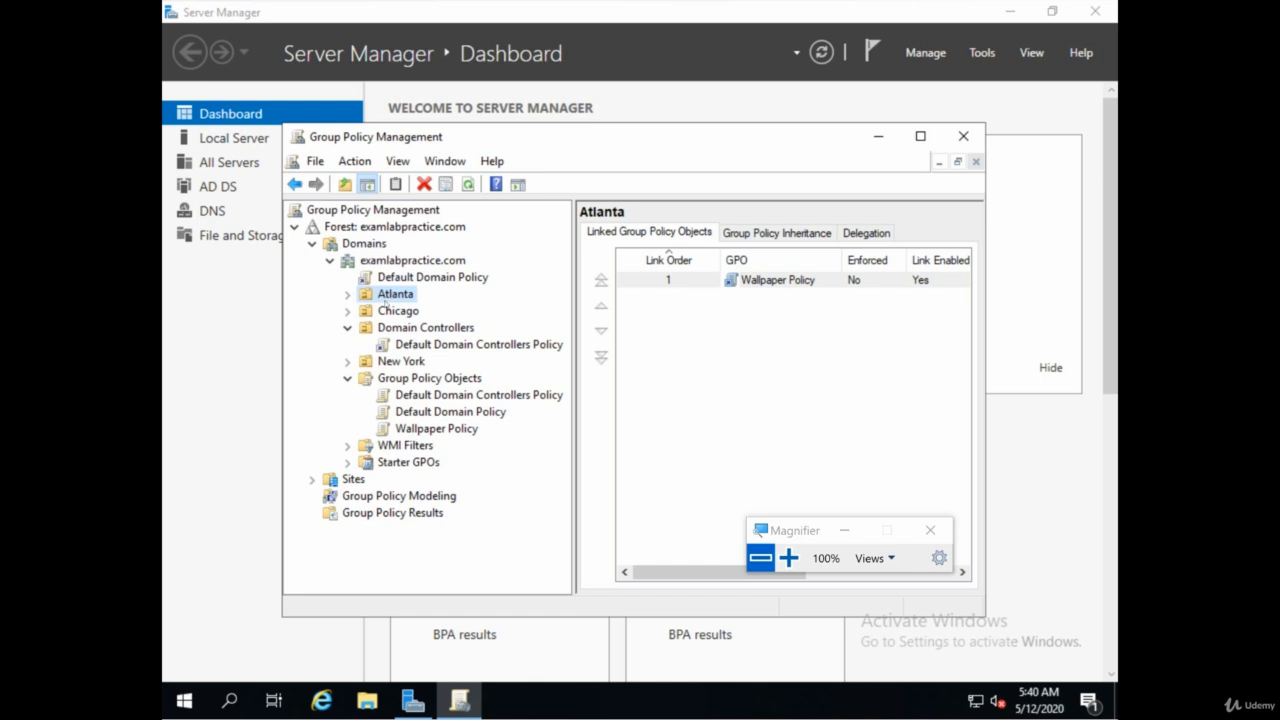
pyautogui.rightClick(393, 296)
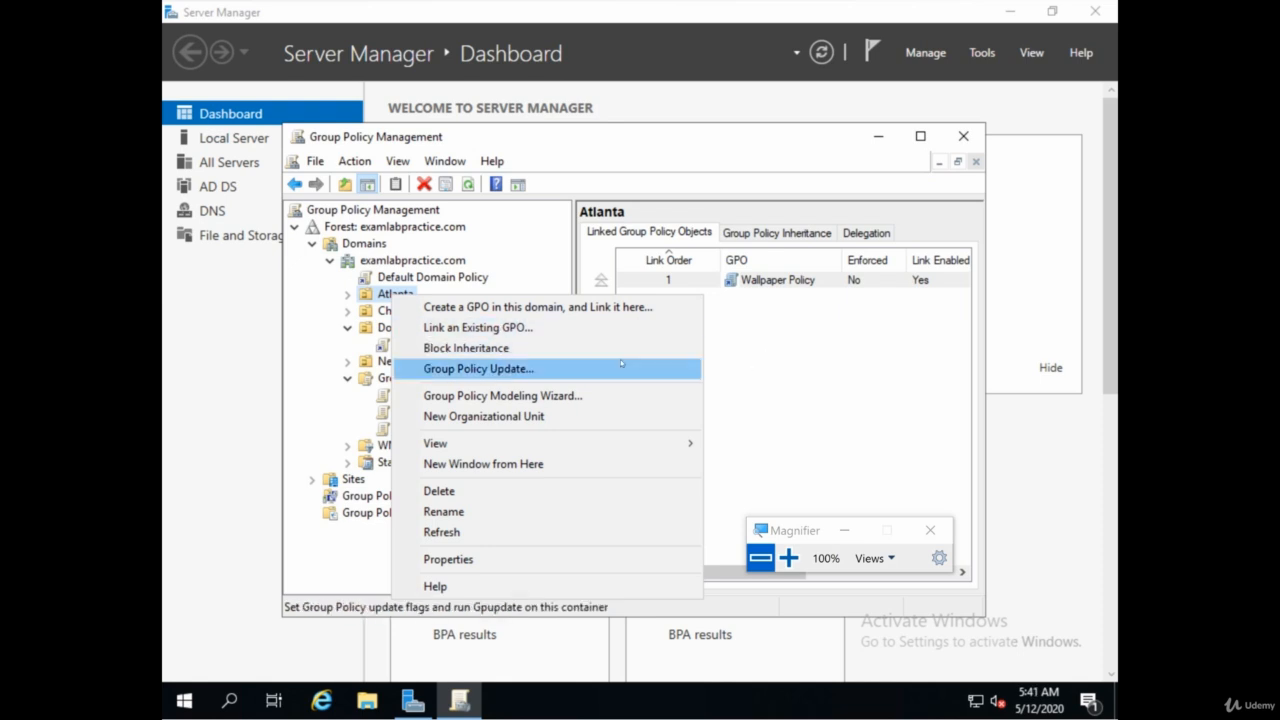
pyautogui.click(780, 363)
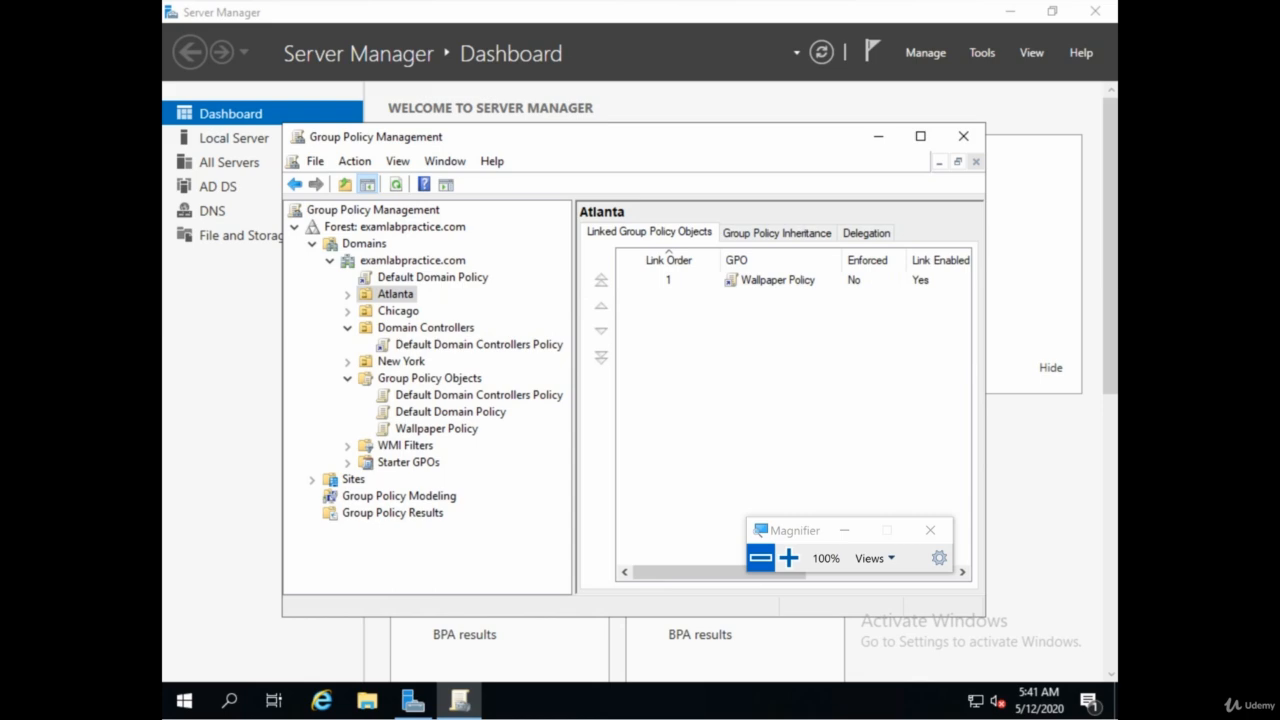
pyautogui.click(694, 708)
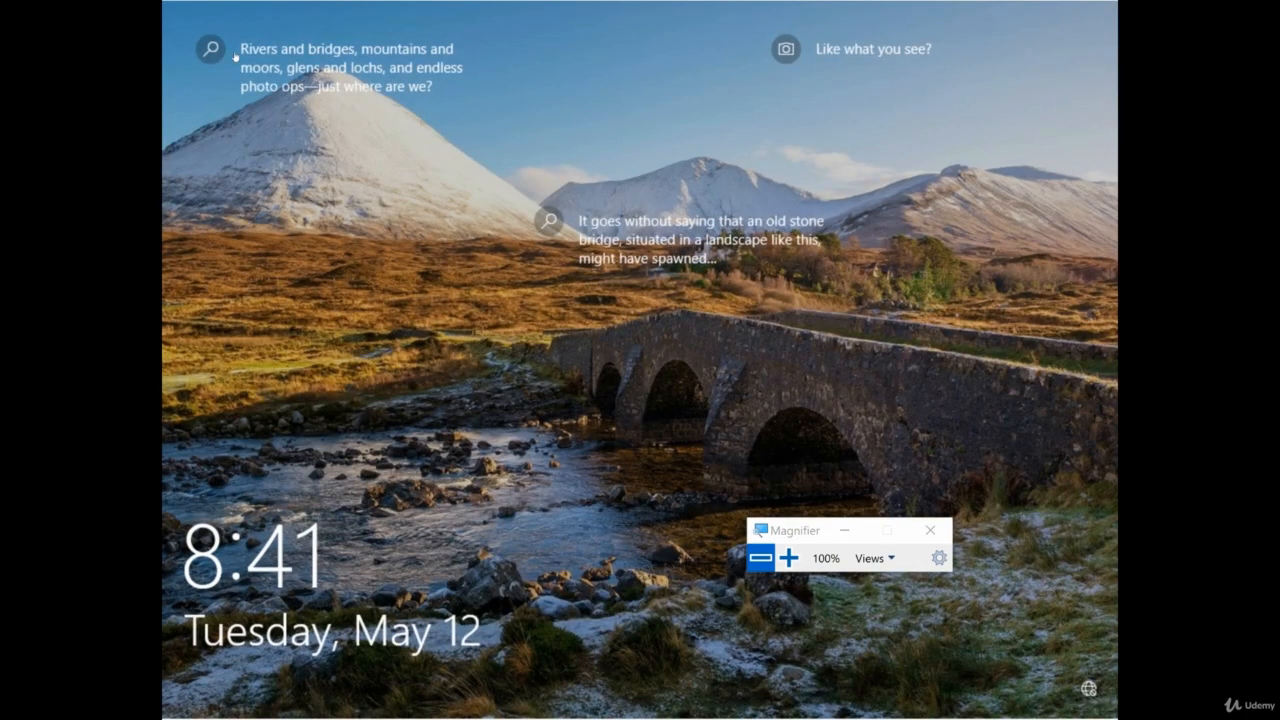
# Sign in to the Windows 10 client with the account password
pyautogui.click(207, 2)
pyautogui.click(212, 8)
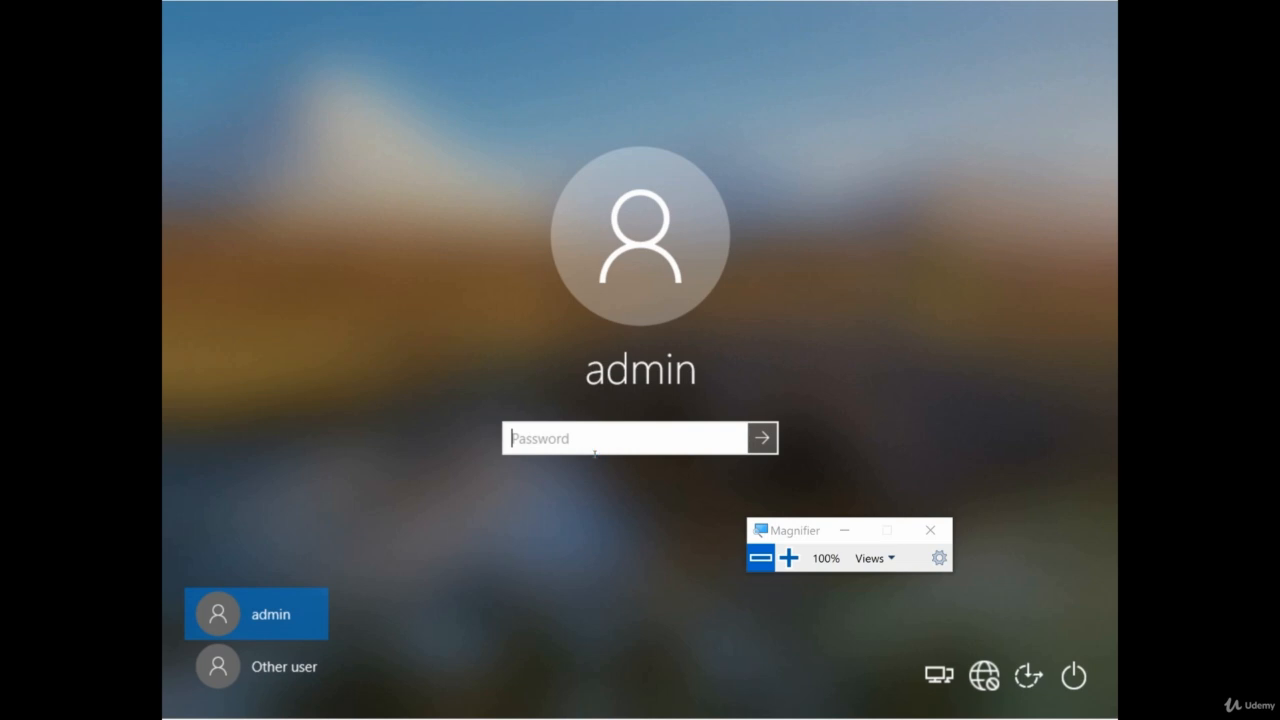
pyautogui.write('Pa55w.rd')
pyautogui.press('Return')
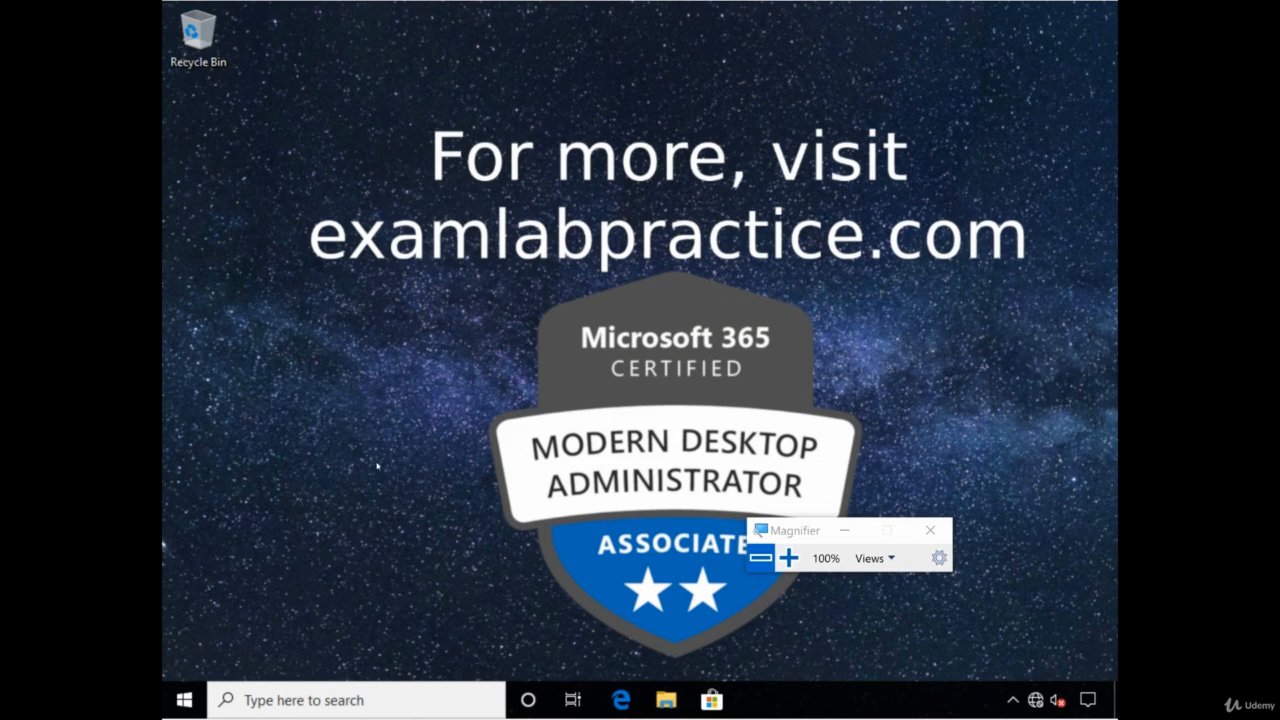
# Launch Command Prompt as administrator from the cmd search, magnified to 200%
pyautogui.click(306, 699)
pyautogui.write('cmd')
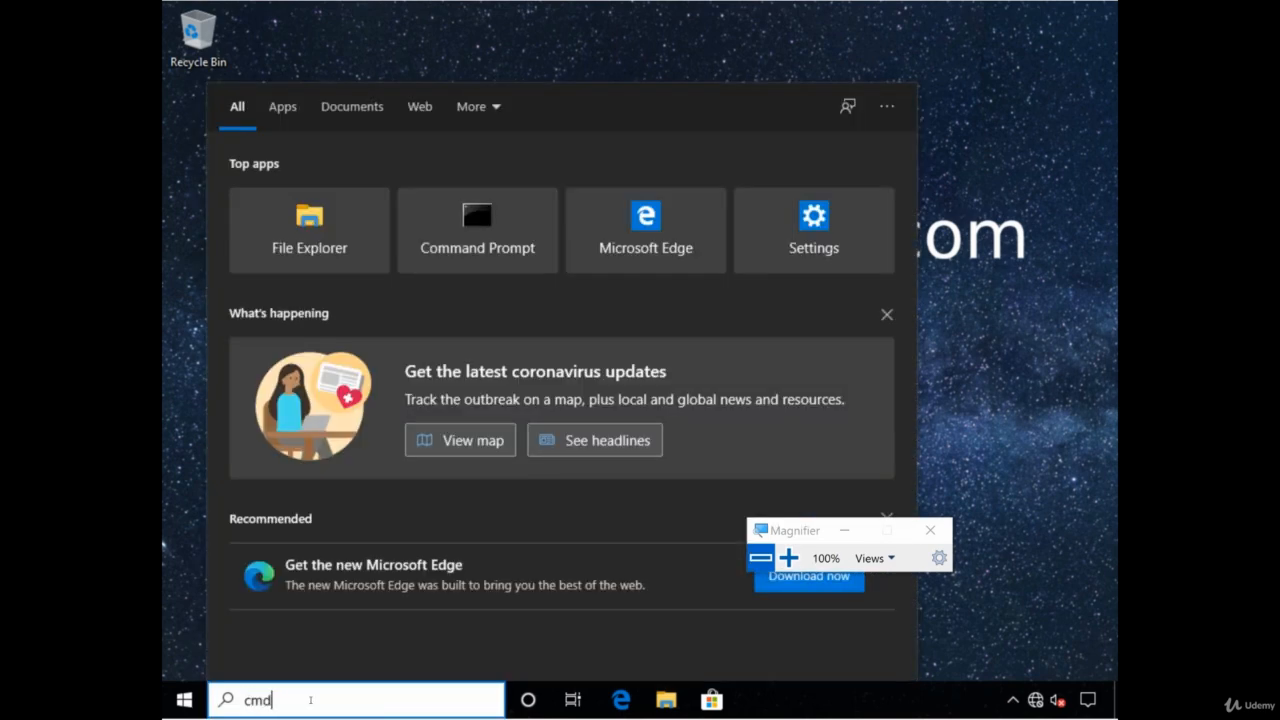
pyautogui.rightClick(323, 198)
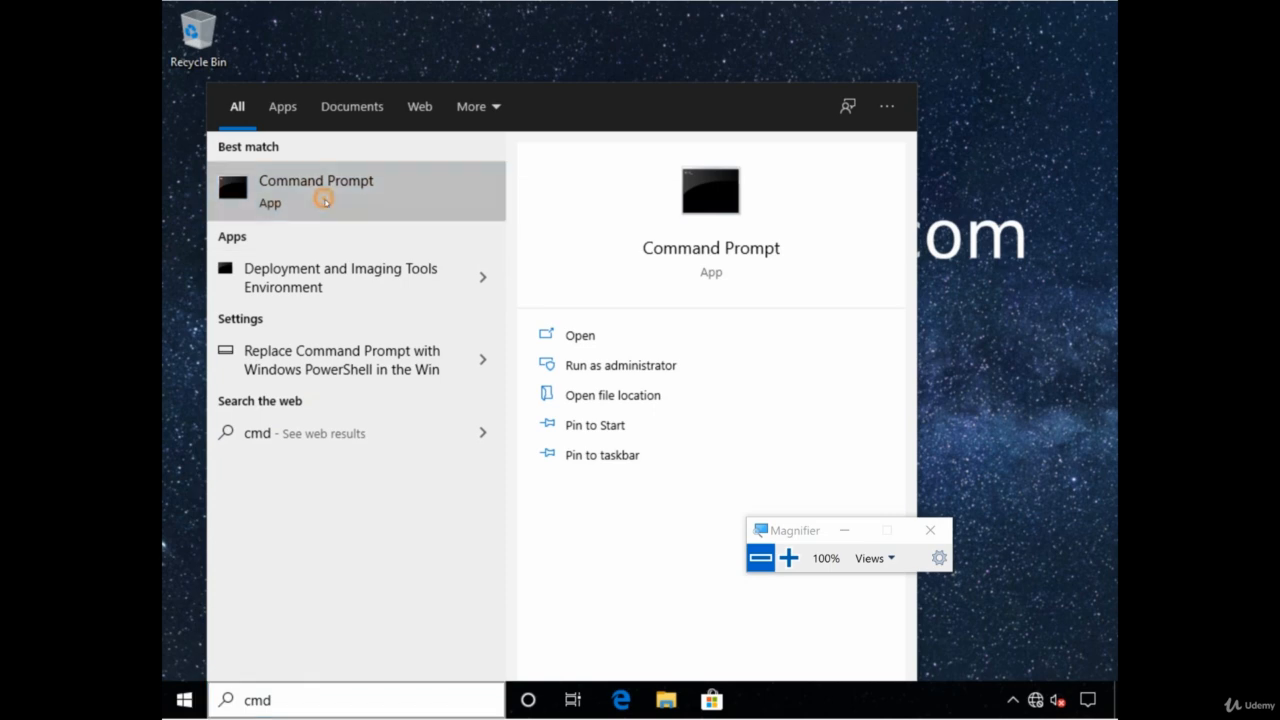
pyautogui.click(361, 214)
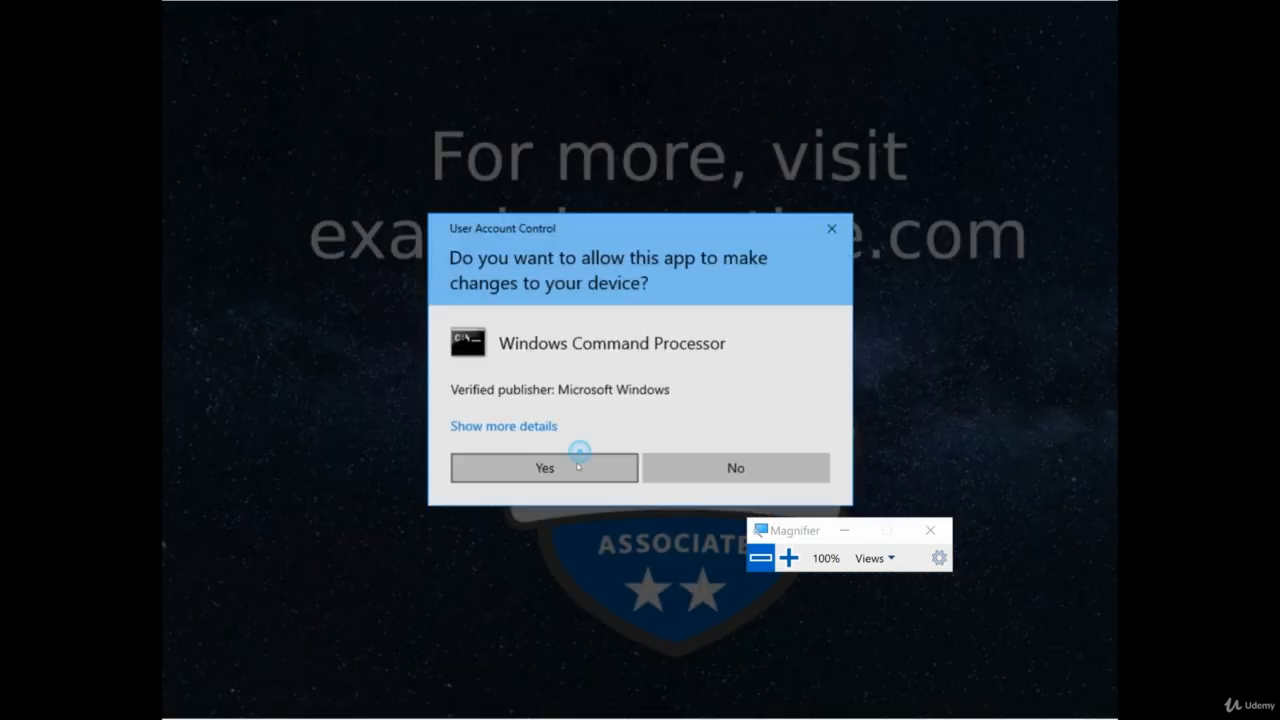
pyautogui.click(575, 465)
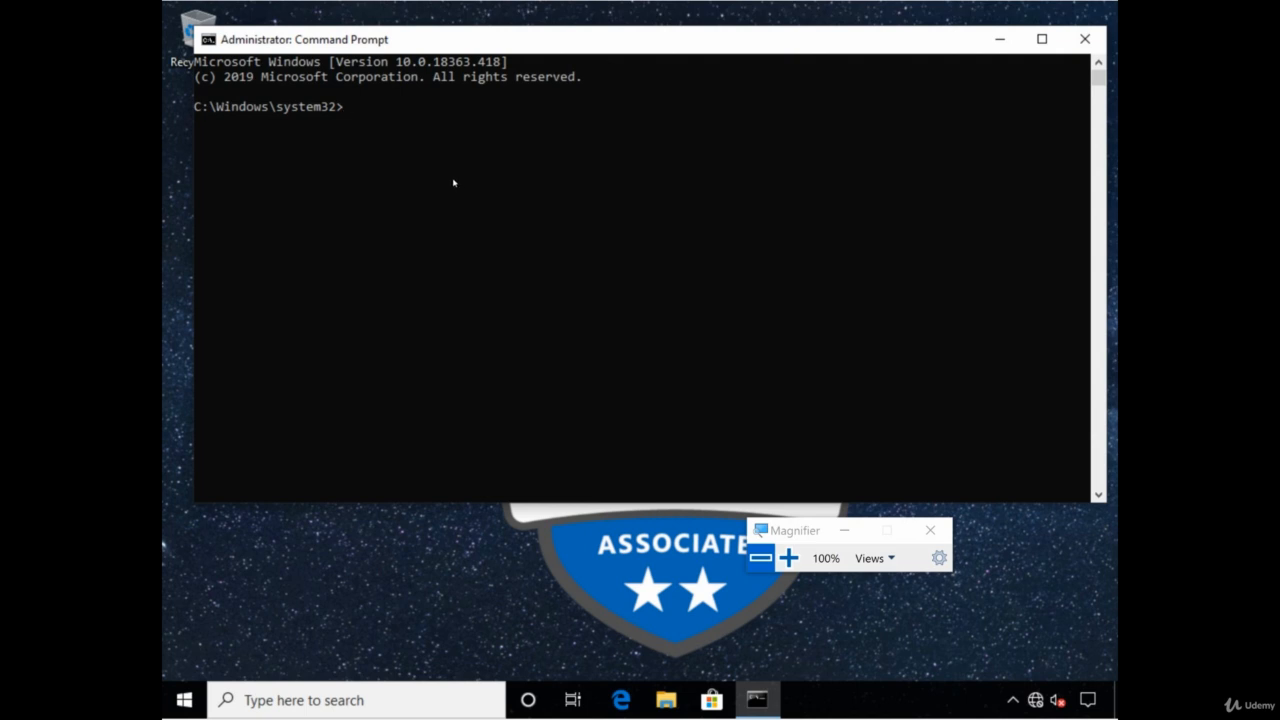
pyautogui.click(788, 558)
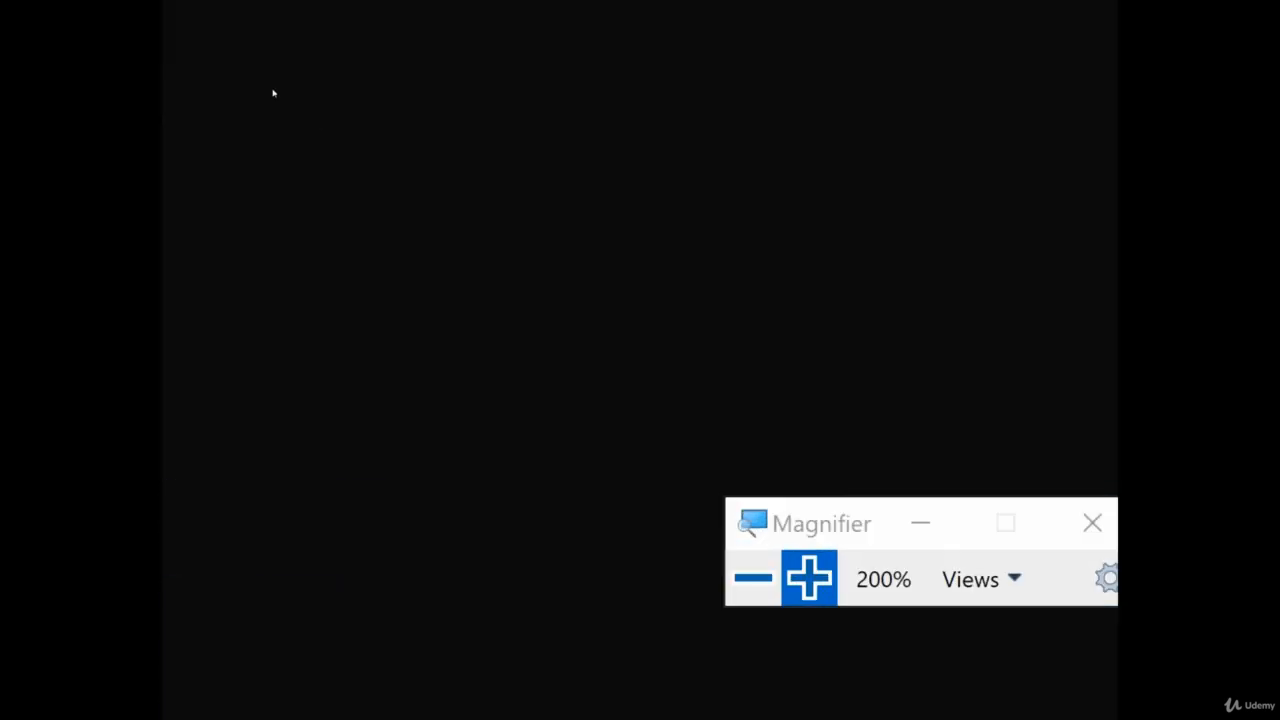
# Run gpupdate /force, then enter gpresult /v at the prompt
pyautogui.write('g')
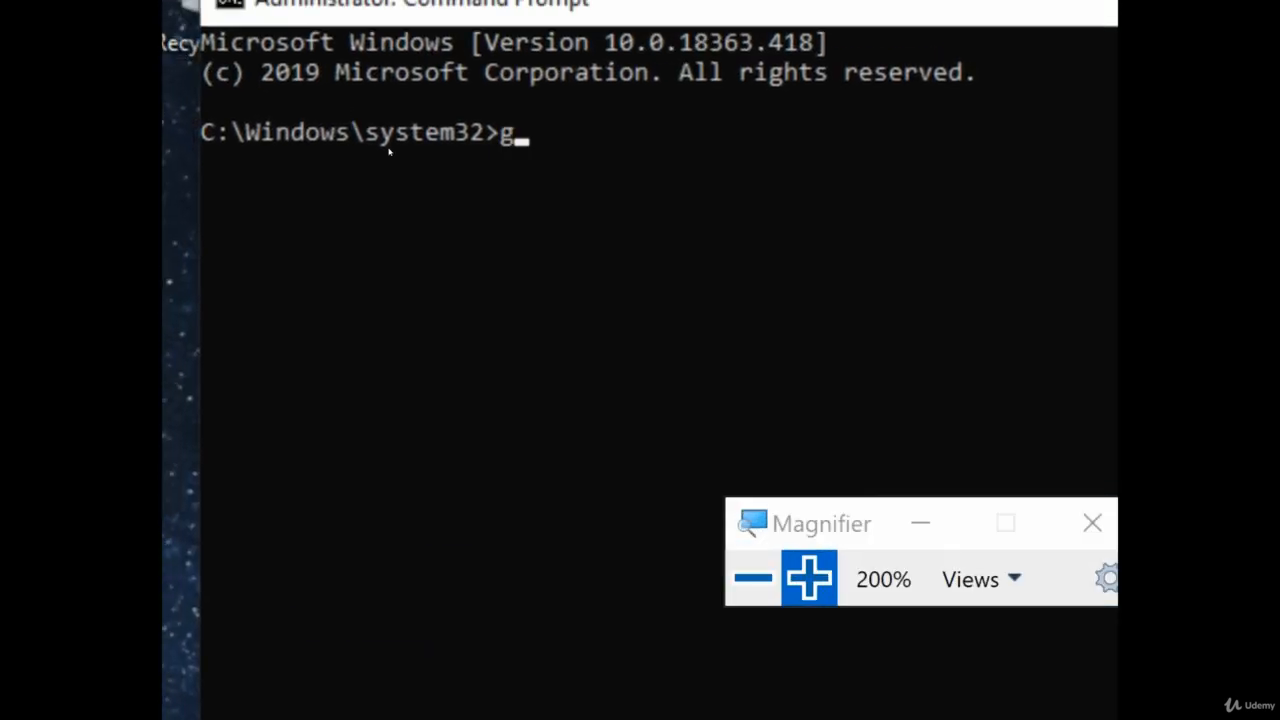
pyautogui.write('pupdate /force')
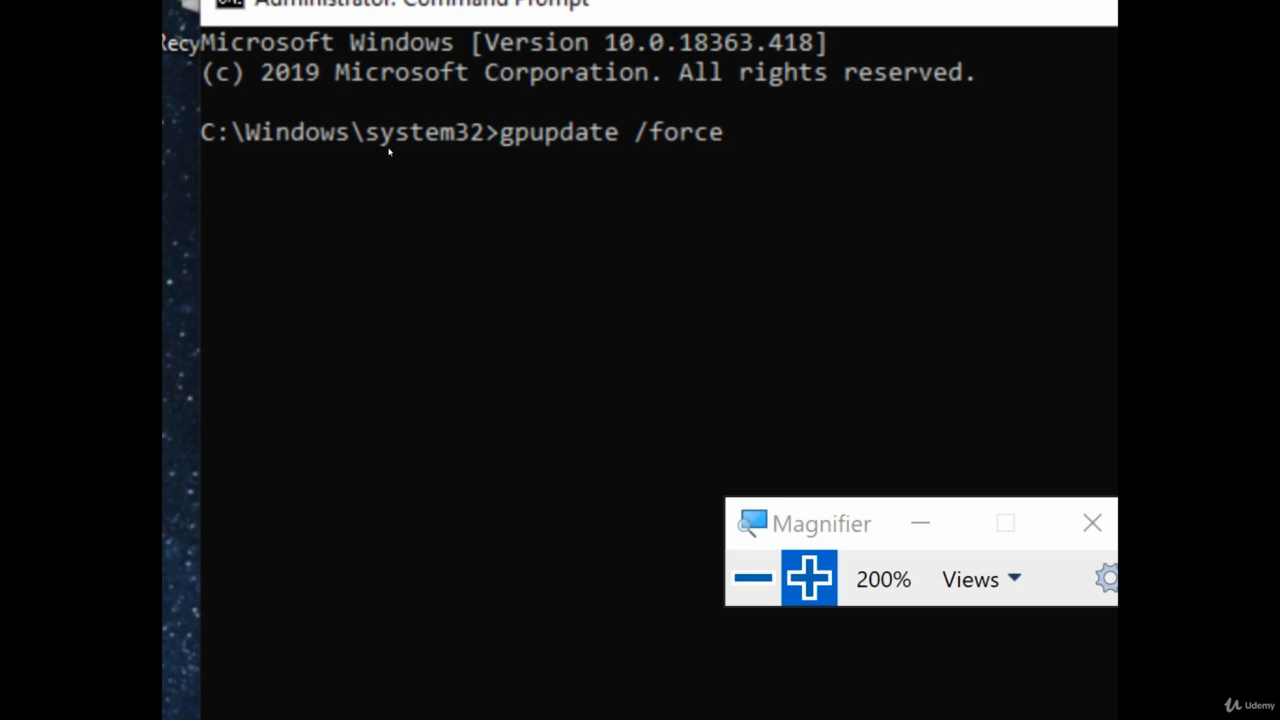
pyautogui.press('Return')
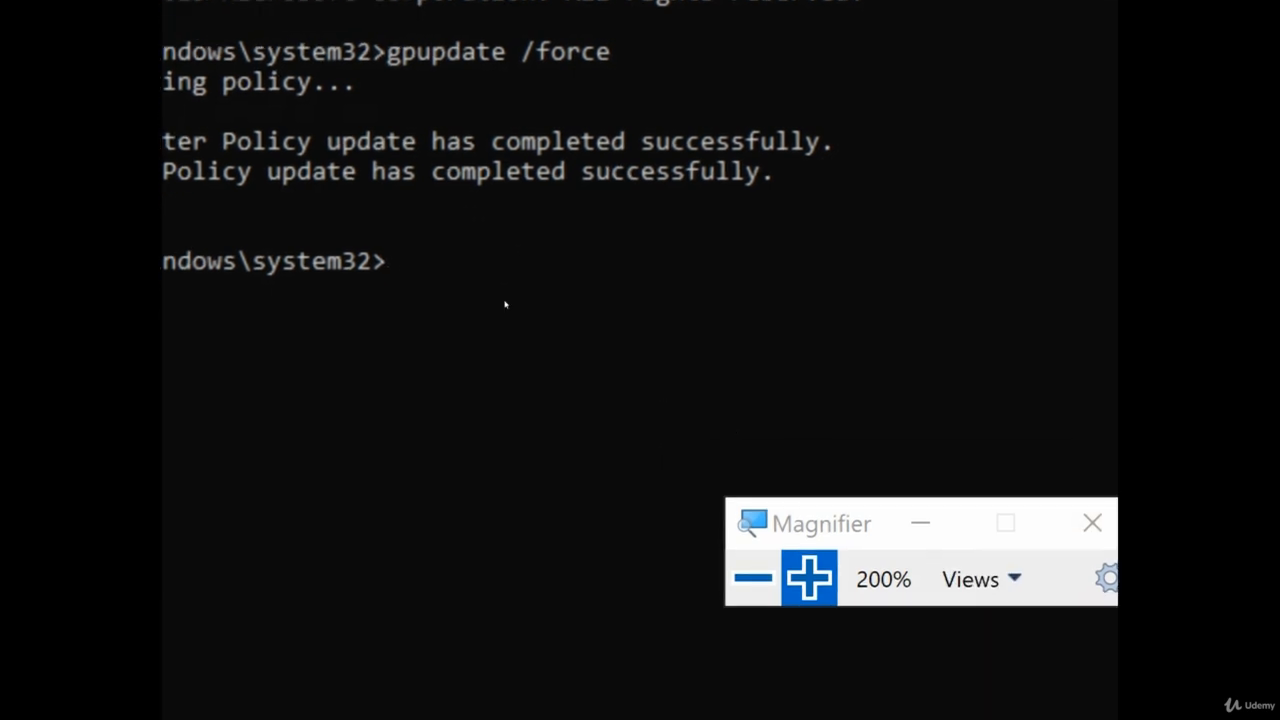
pyautogui.write('gpresult /v')
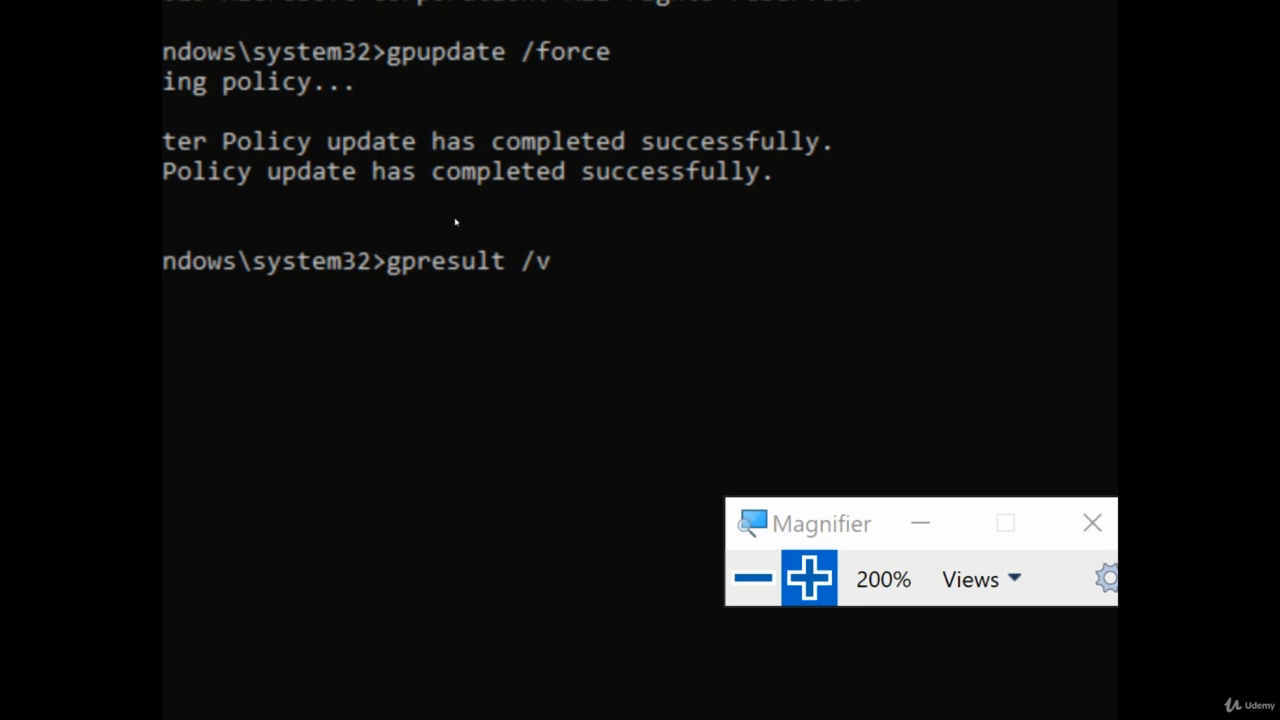
# Run gpresult /v and review the verbose output listing the applied GPOs
pyautogui.press('Return')
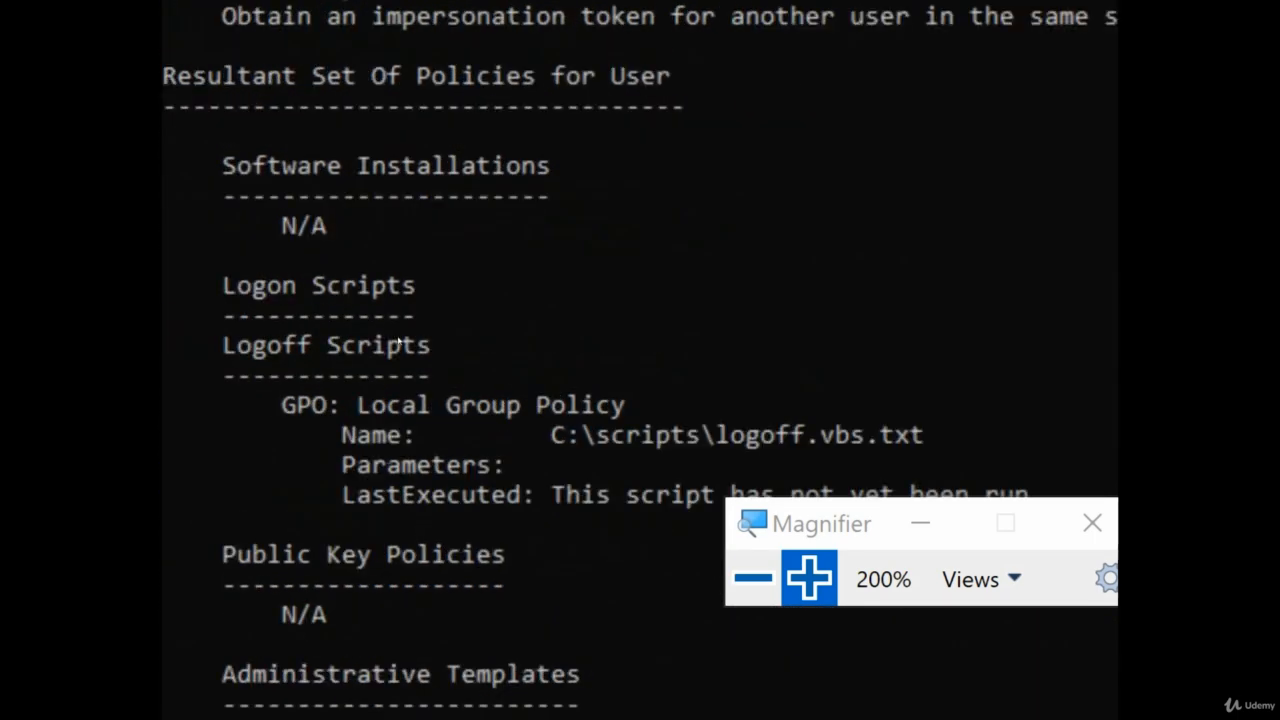
pyautogui.scroll(15, 361, 342)
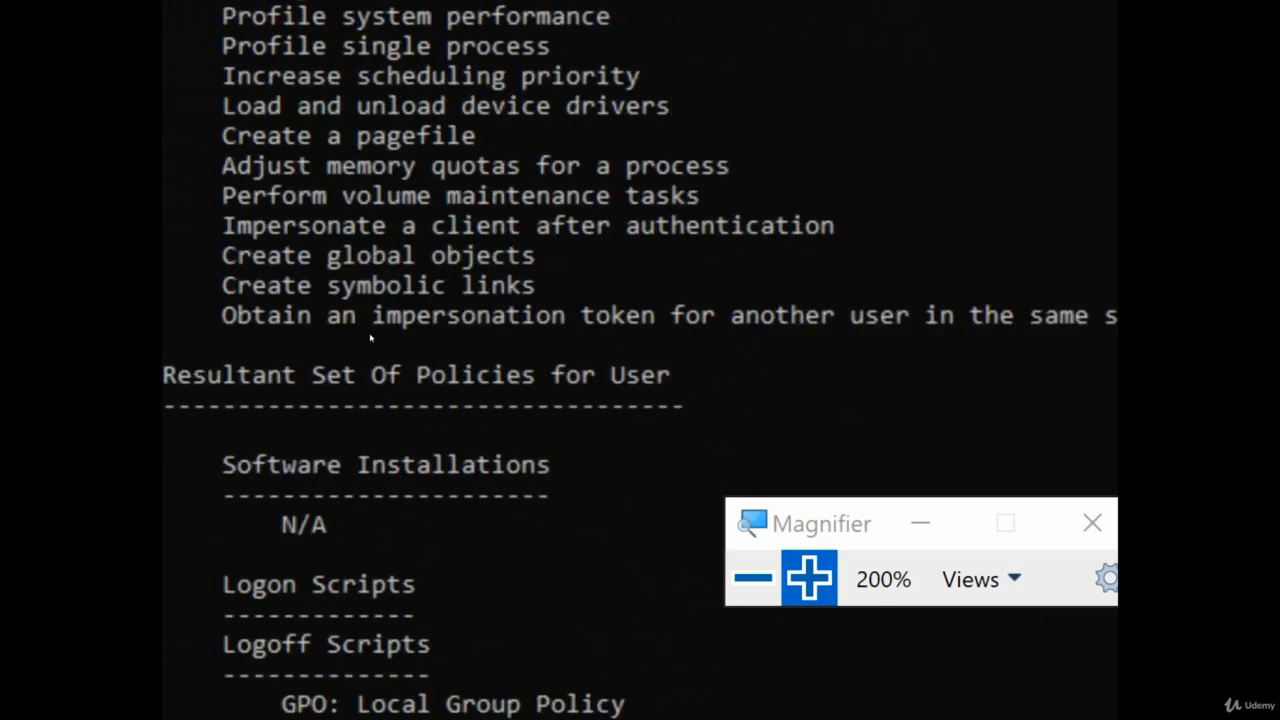
pyautogui.press('super+minus')
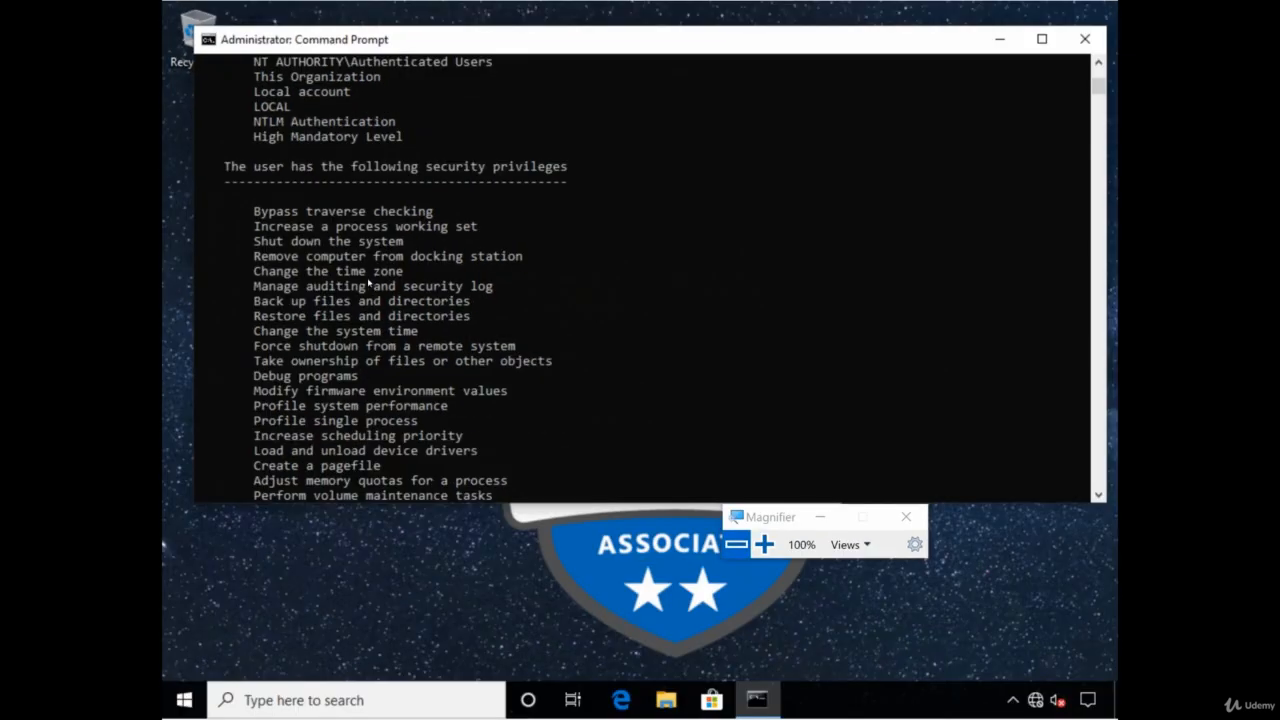
pyautogui.scroll(9, 375, 289)
pyautogui.scroll(18, 375, 289)
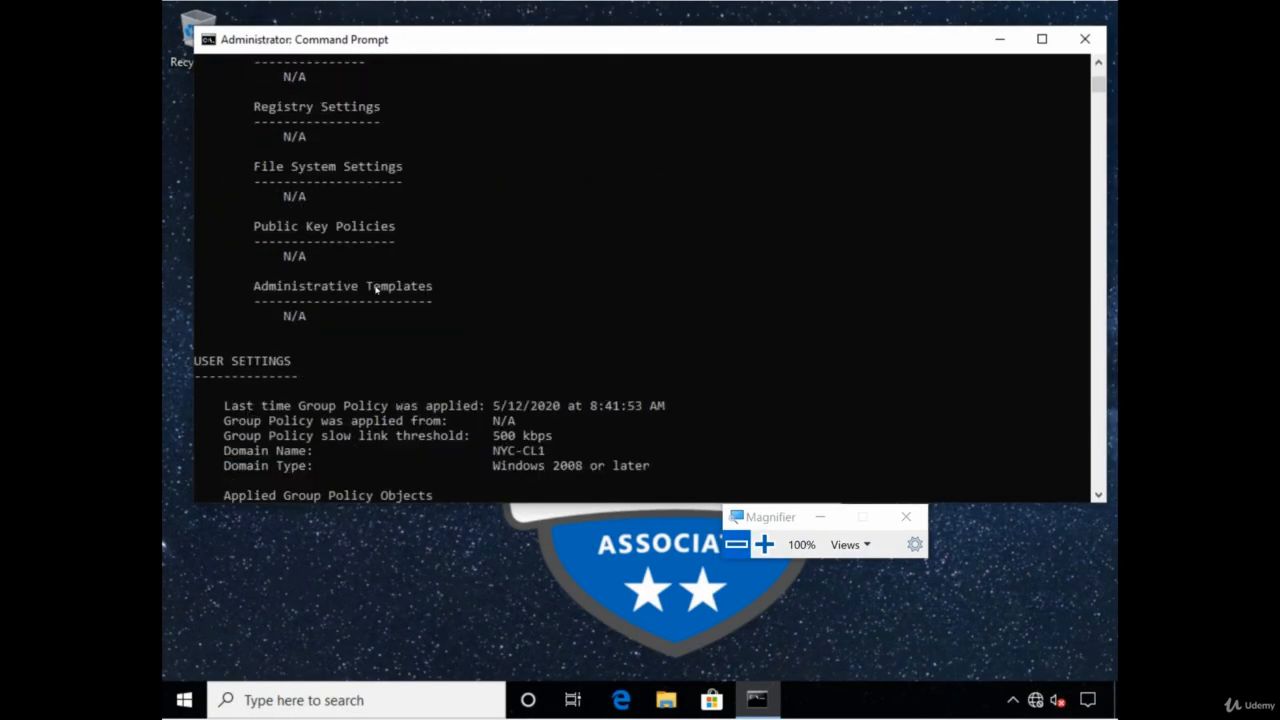
pyautogui.scroll(13, 369, 305)
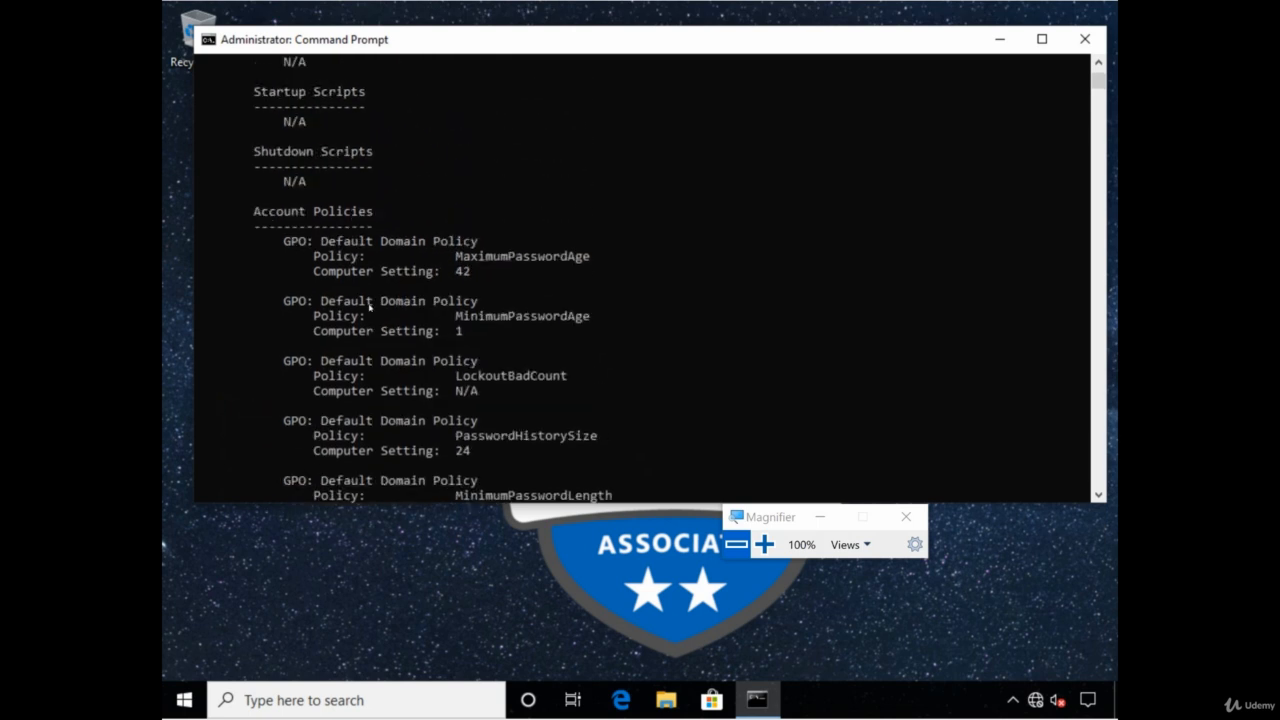
pyautogui.scroll(-2, 375, 300)
pyautogui.scroll(5, 427, 308)
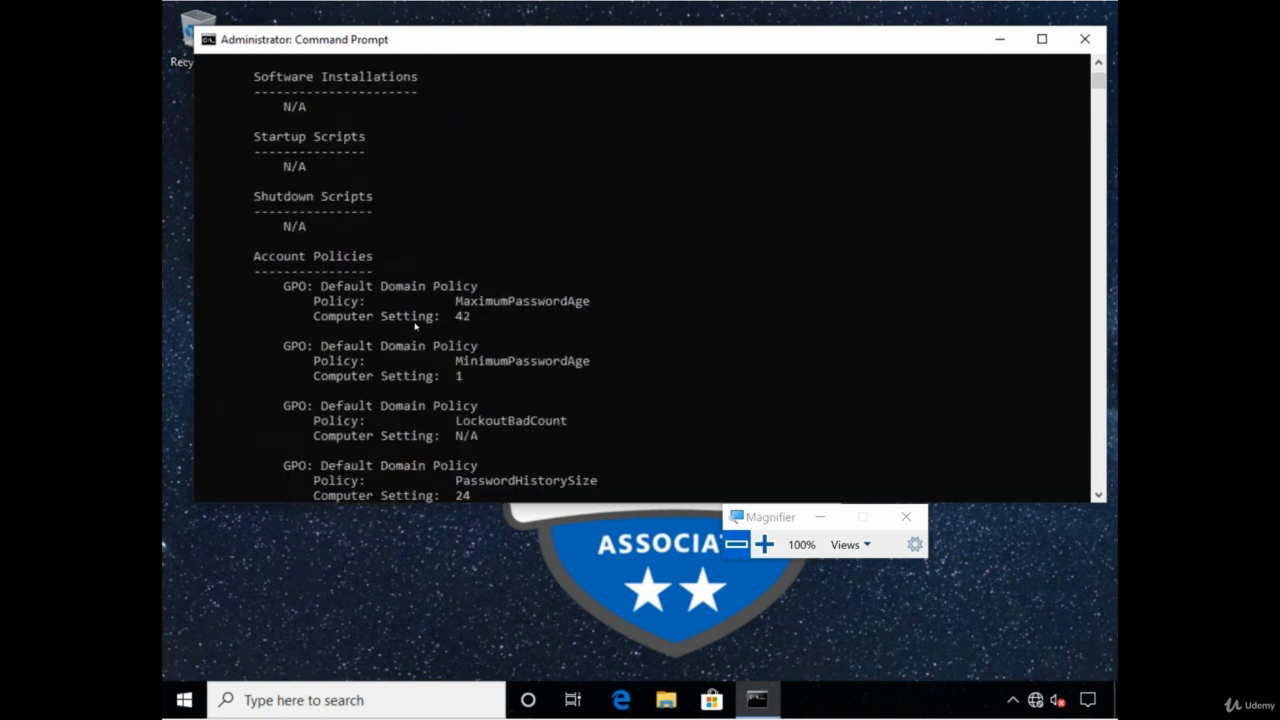
pyautogui.scroll(-1, 408, 328)
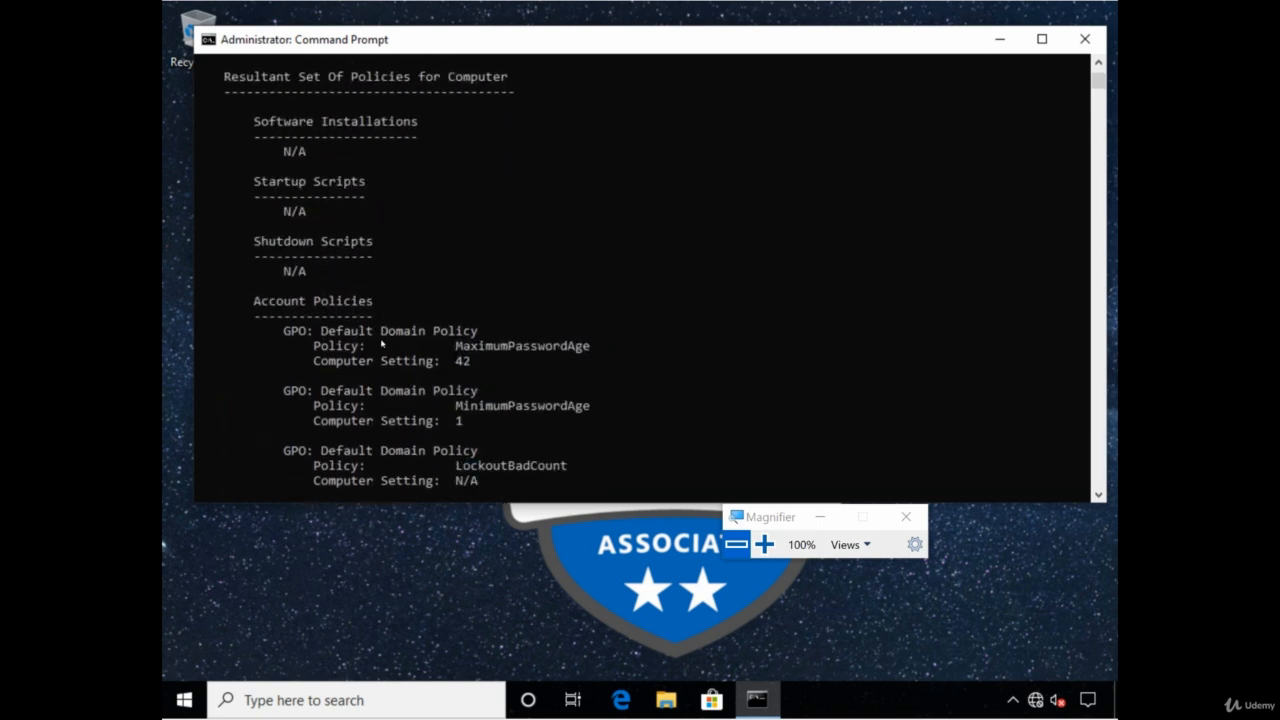
pyautogui.click(764, 544)
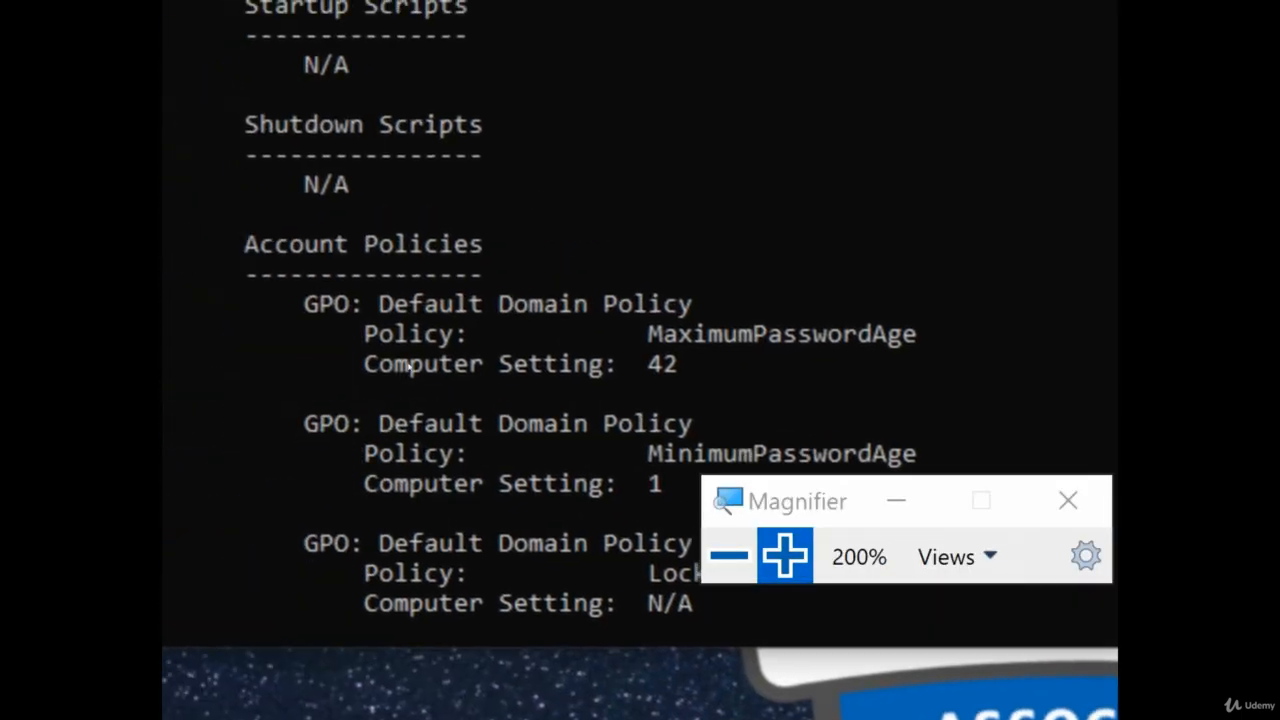
pyautogui.scroll(11, 408, 366)
pyautogui.scroll(-5, 408, 366)
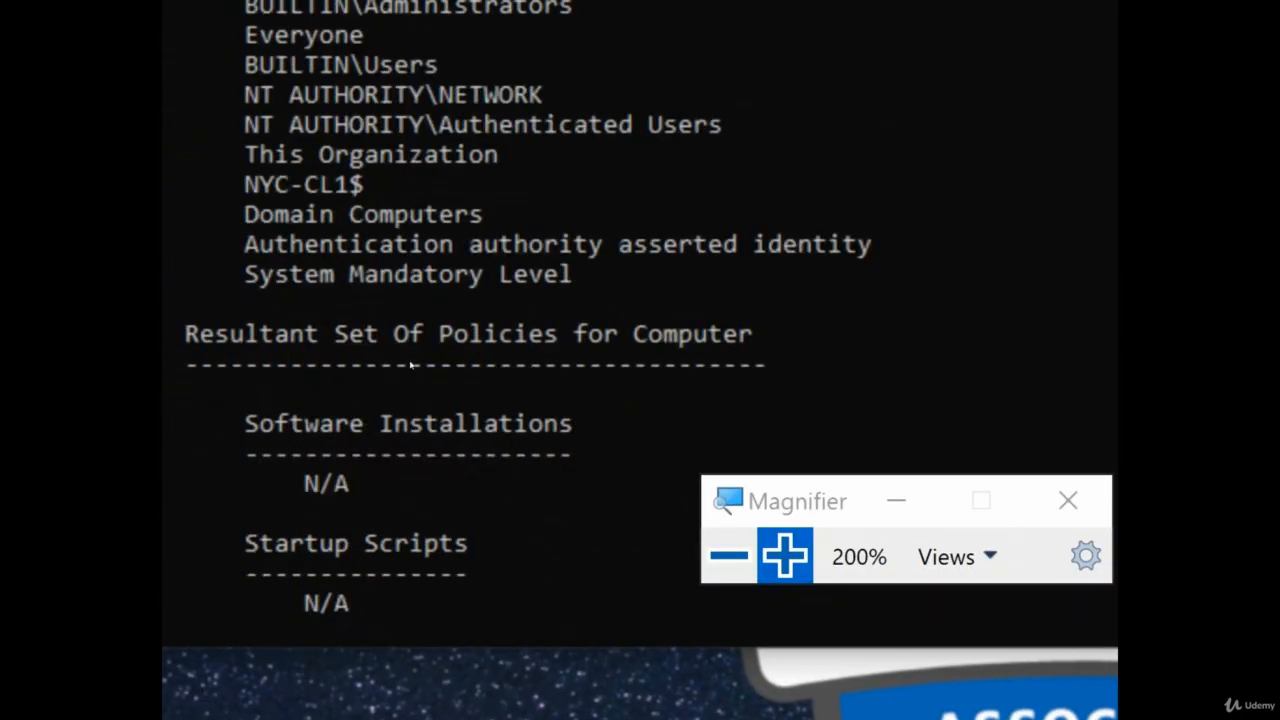
# Save an HTML Group Policy report with gpresult /h c:\results.html
pyautogui.press('Return')
pyautogui.press('Return')
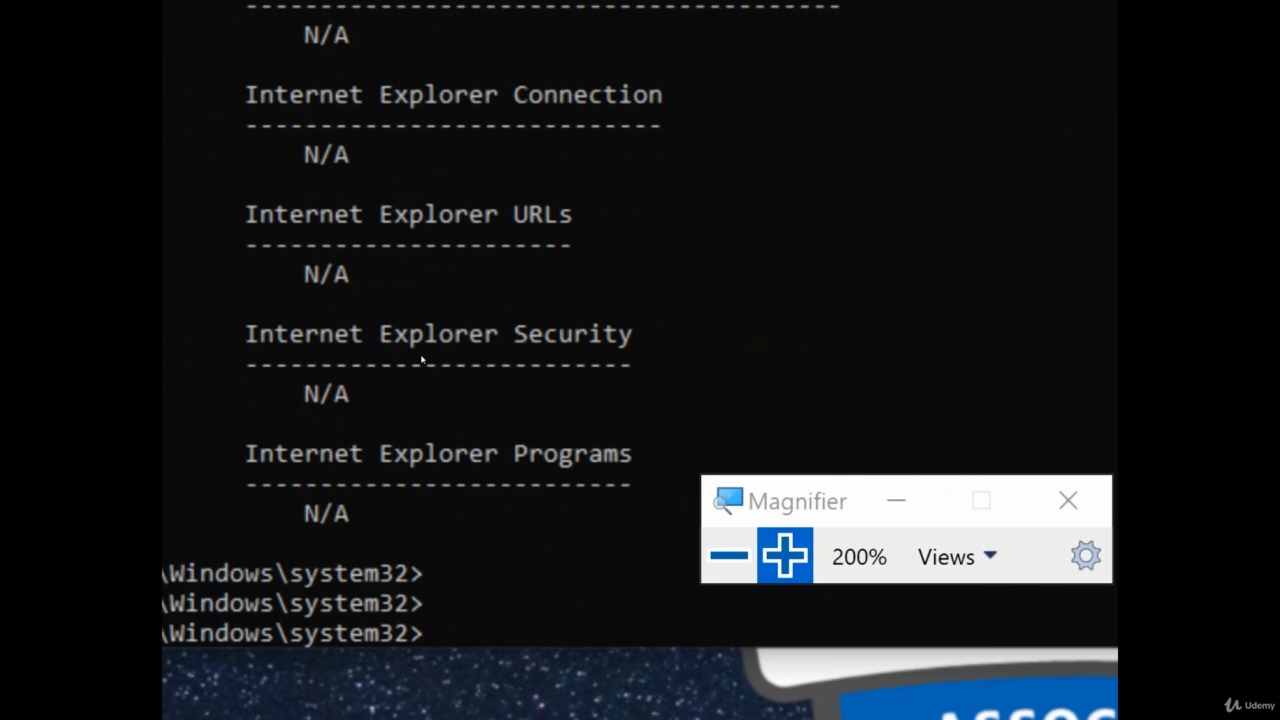
pyautogui.write('gpresult')
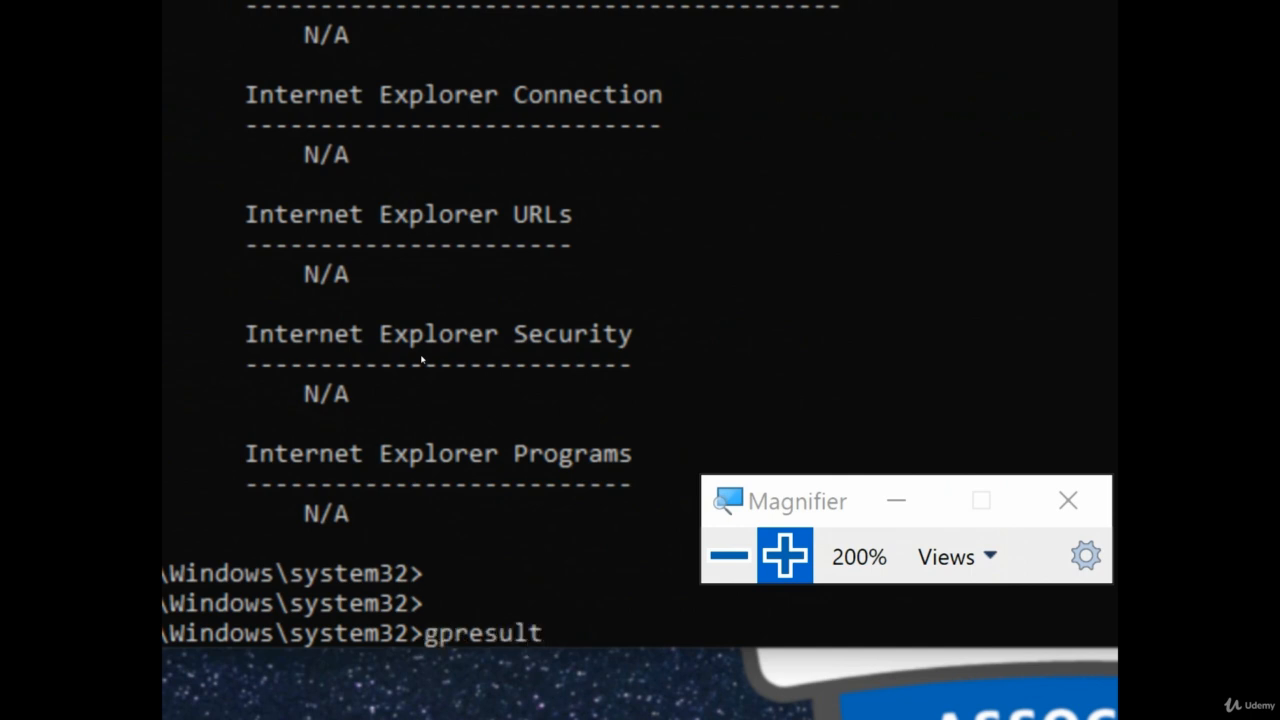
pyautogui.write(' /h c:\\results.html')
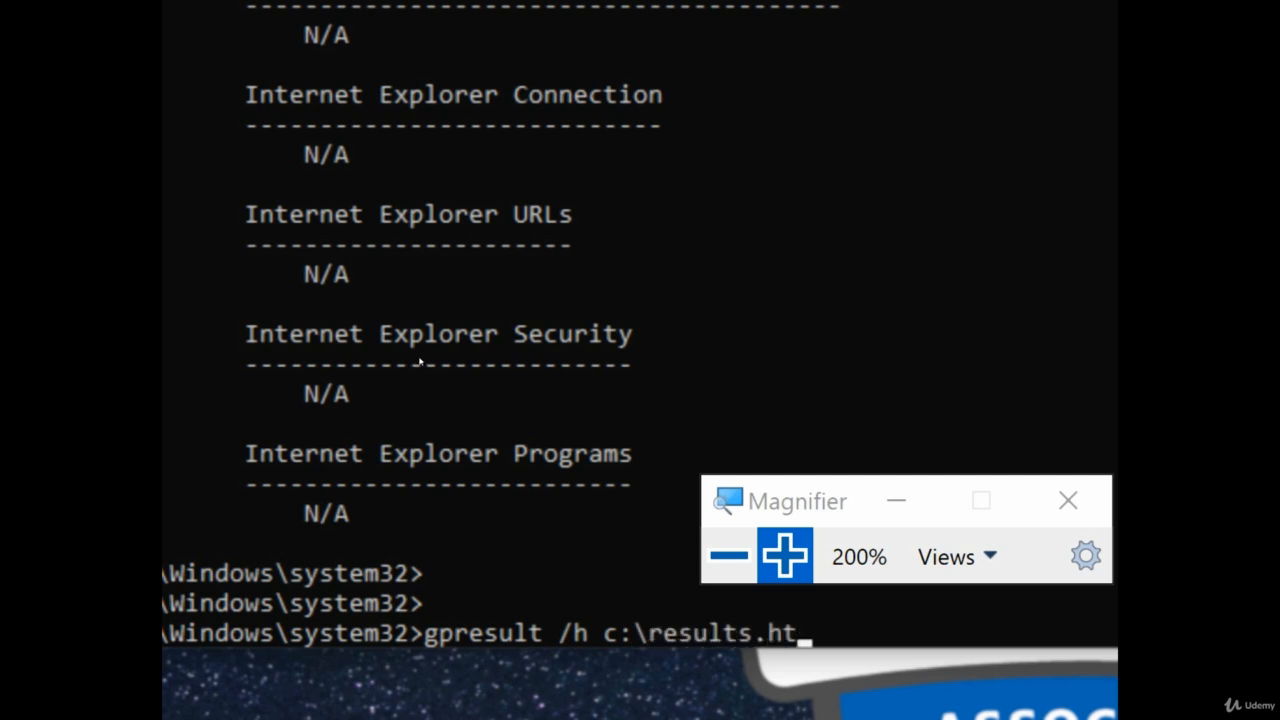
pyautogui.press('Return')
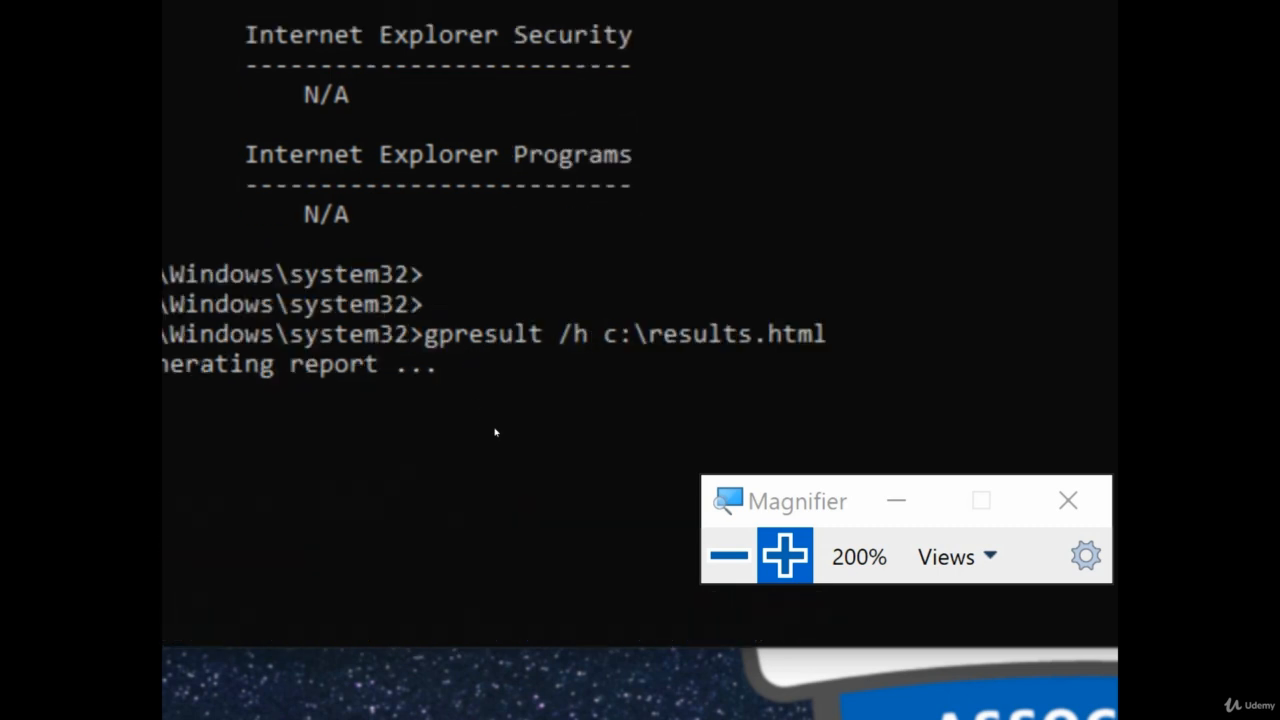
pyautogui.click(500, 457)
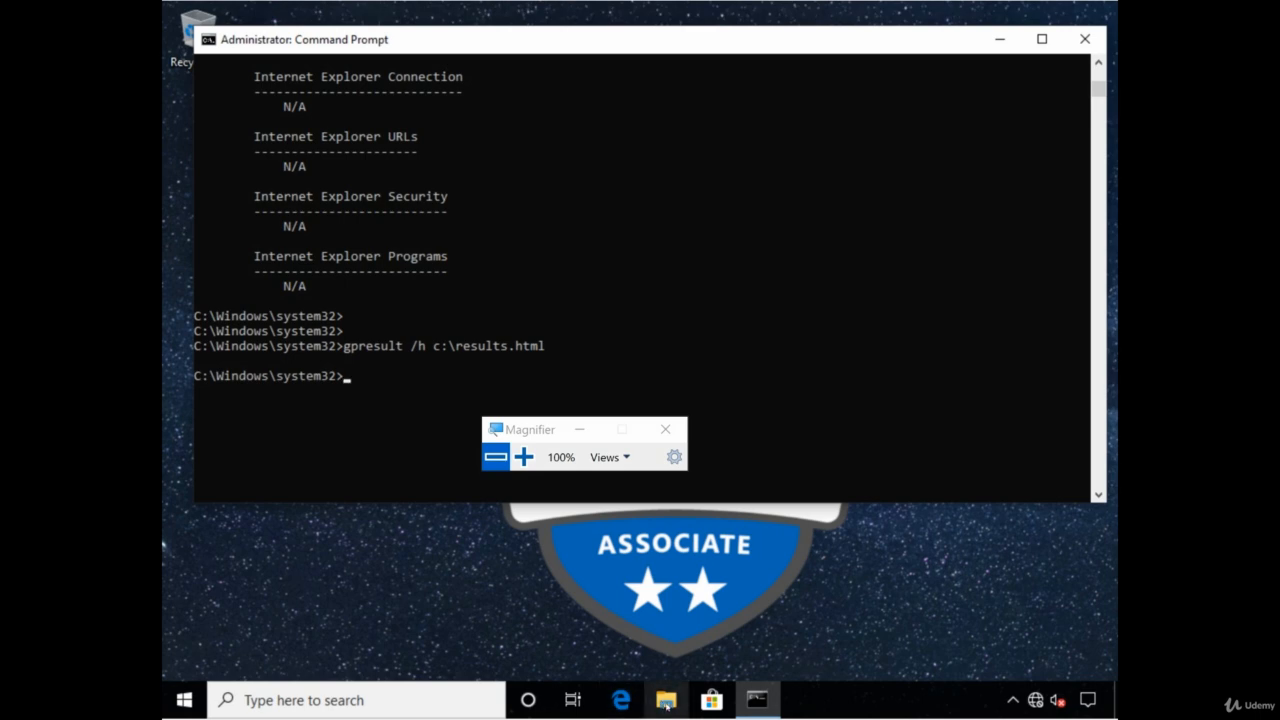
# Open results.html from Local Disk (C:) in File Explorer
pyautogui.click(667, 704)
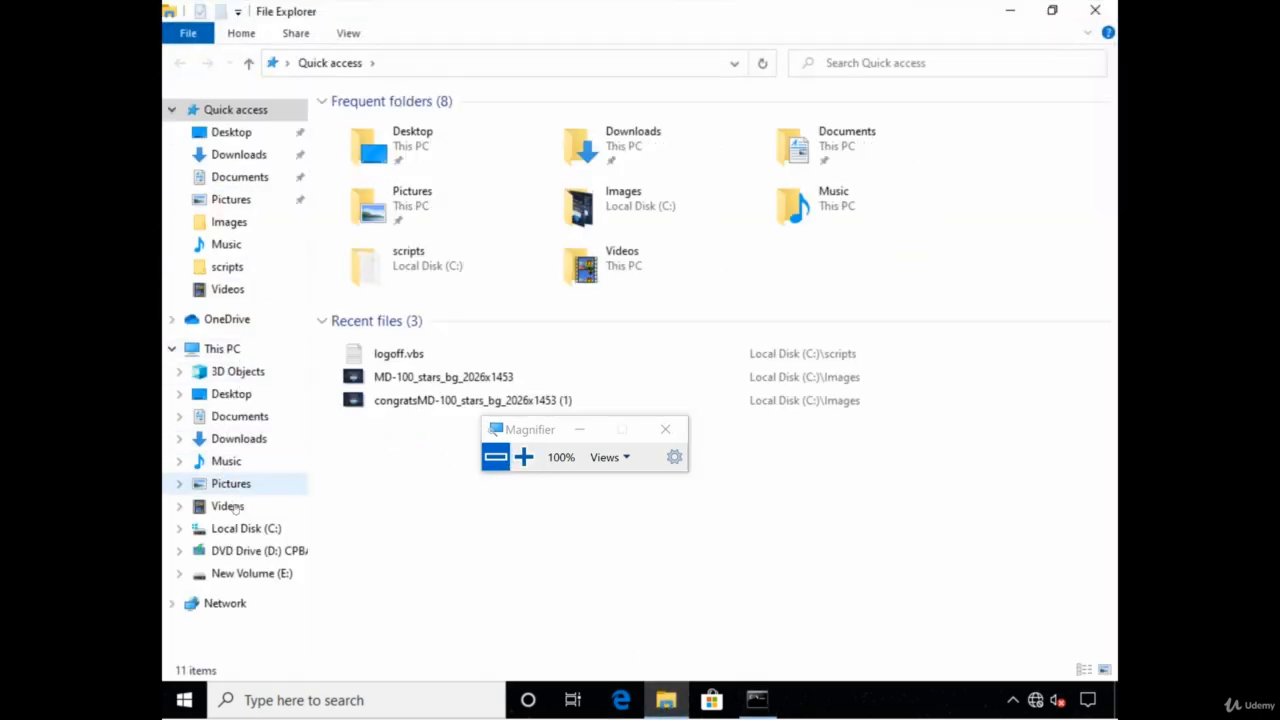
pyautogui.click(240, 528)
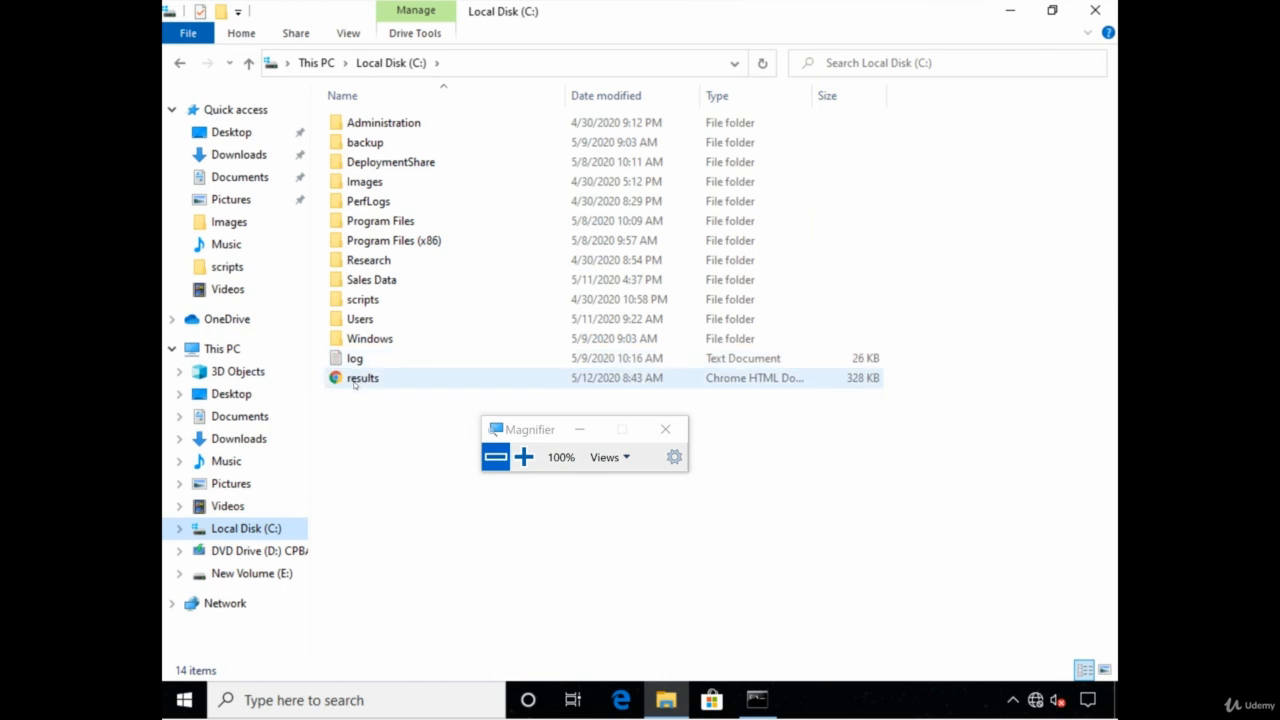
pyautogui.rightClick(355, 382)
pyautogui.click(368, 395)
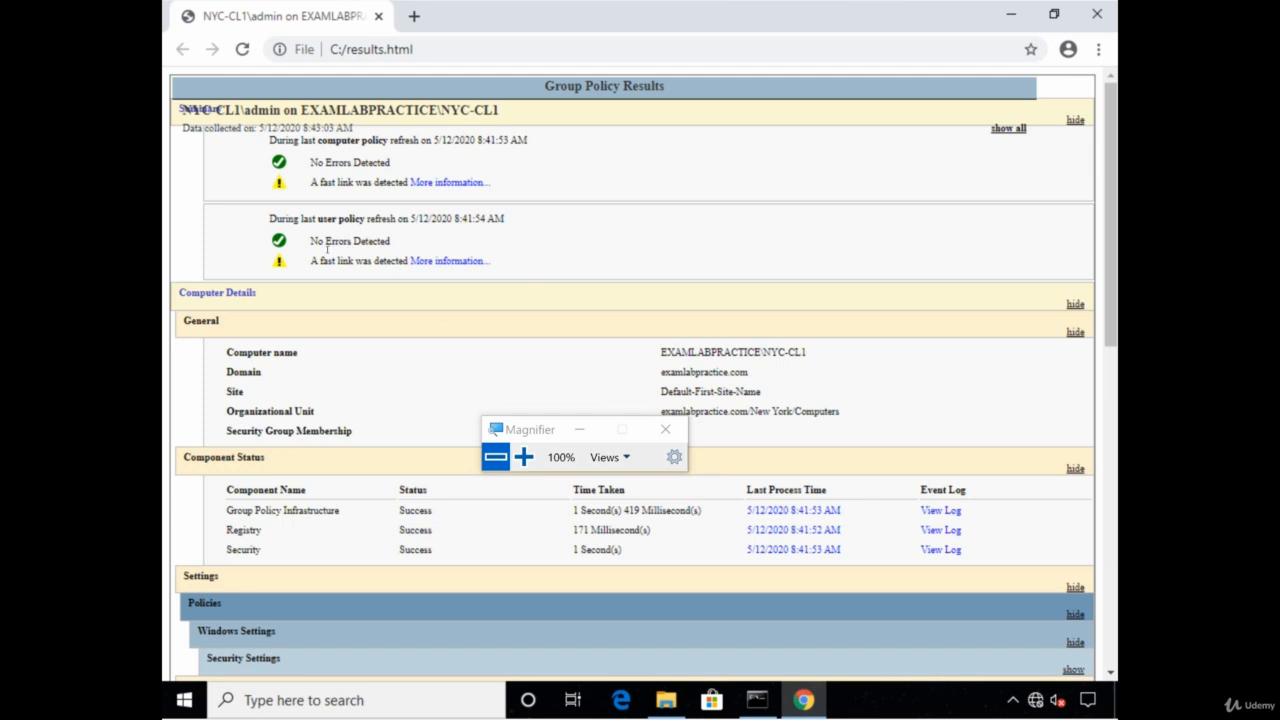
# Expand all sections of the results.html report and scroll to the password policy tables
pyautogui.scroll(-10, 334, 300)
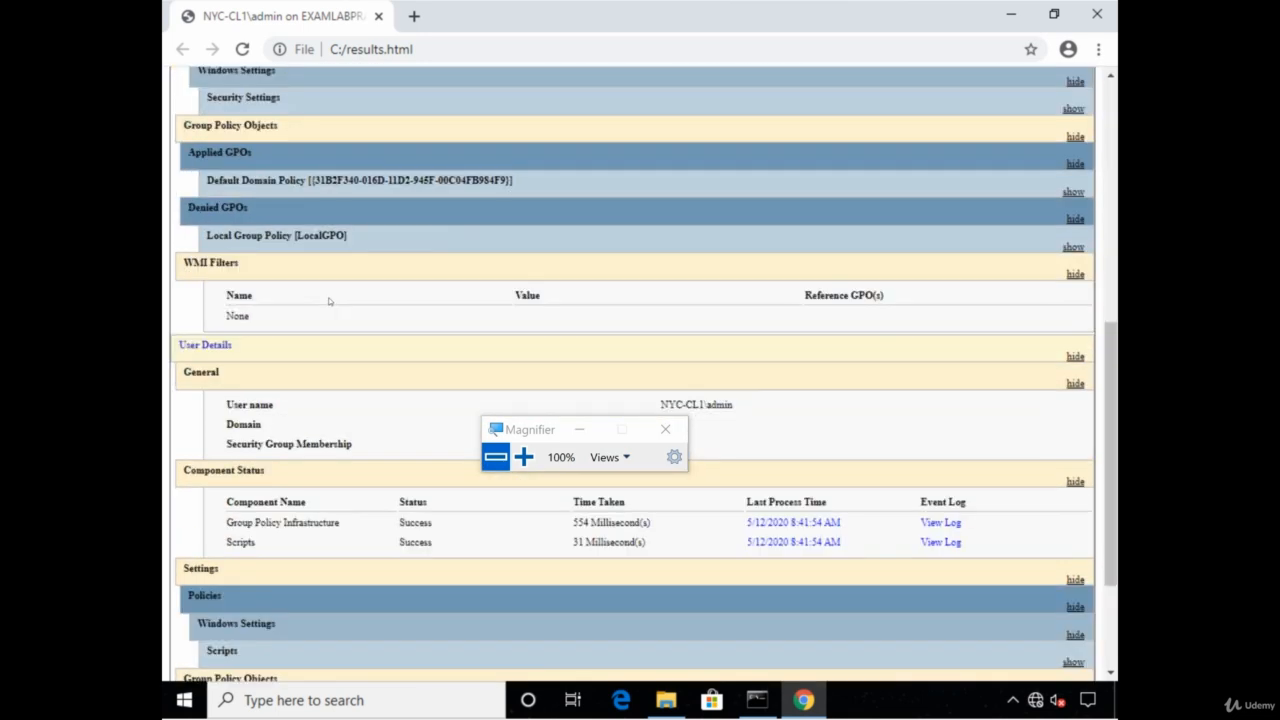
pyautogui.scroll(-1, 334, 303)
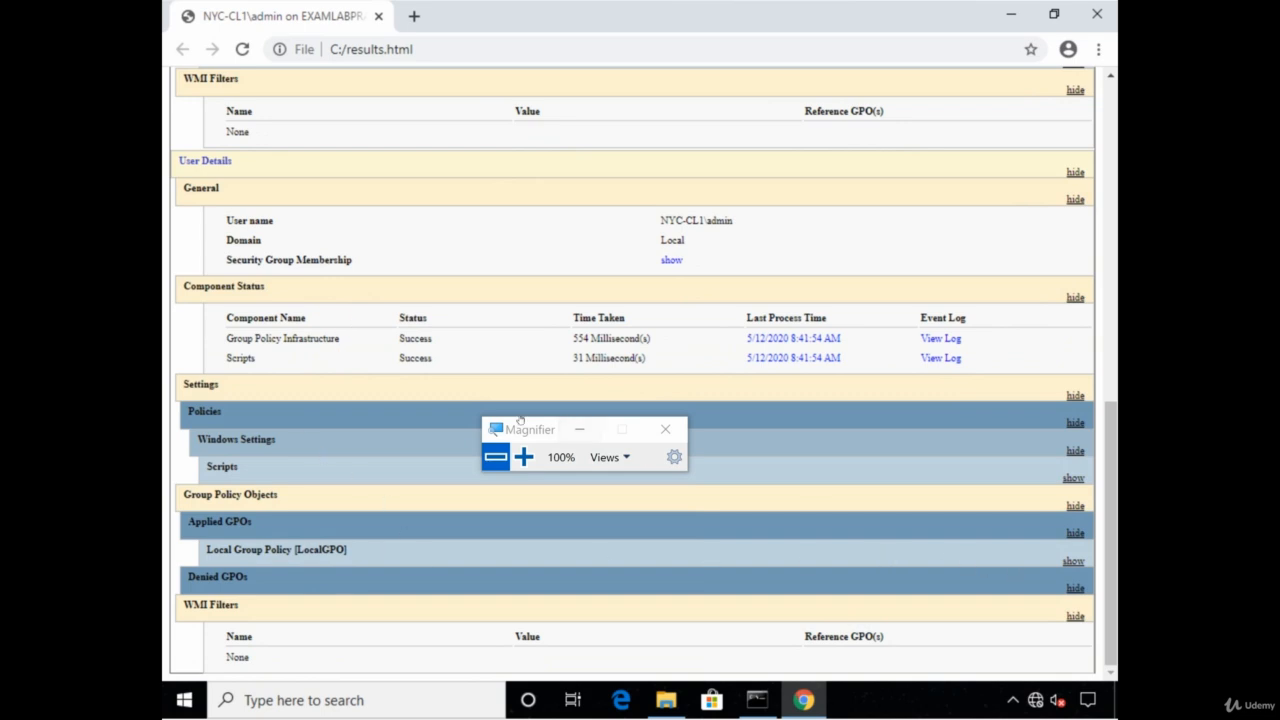
pyautogui.scroll(5, 479, 356)
pyautogui.scroll(3, 479, 356)
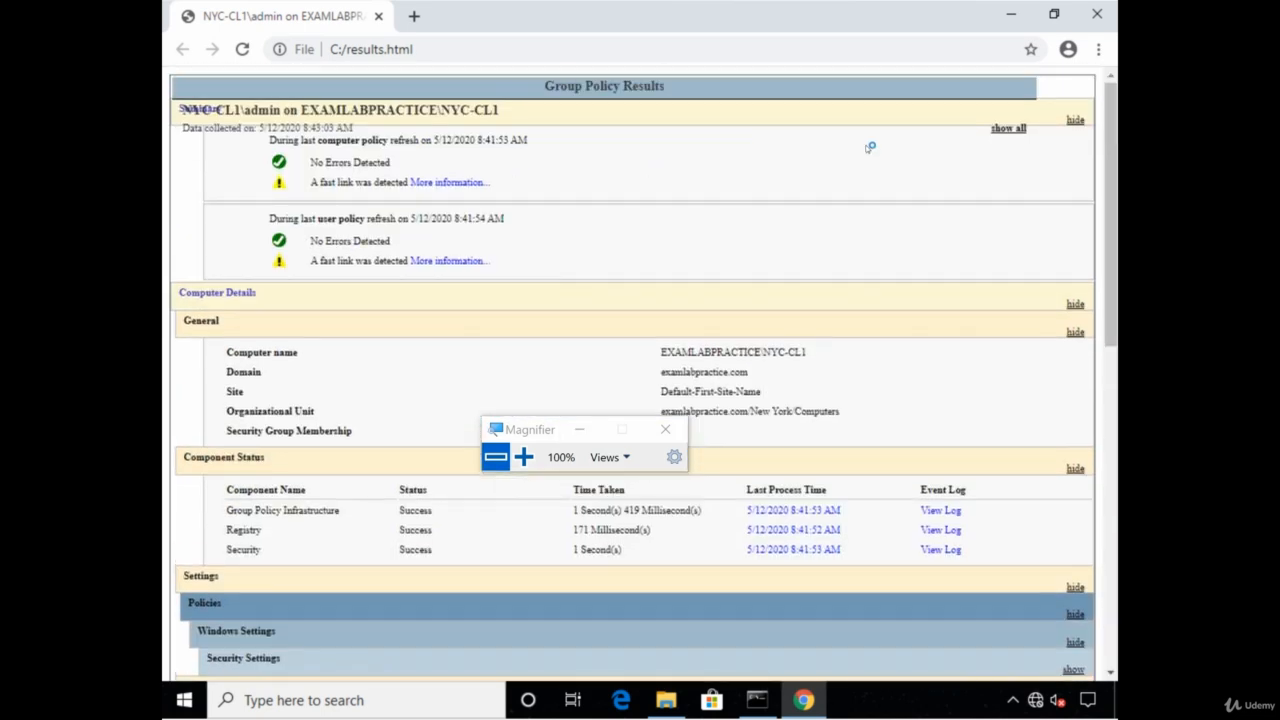
pyautogui.click(1010, 130)
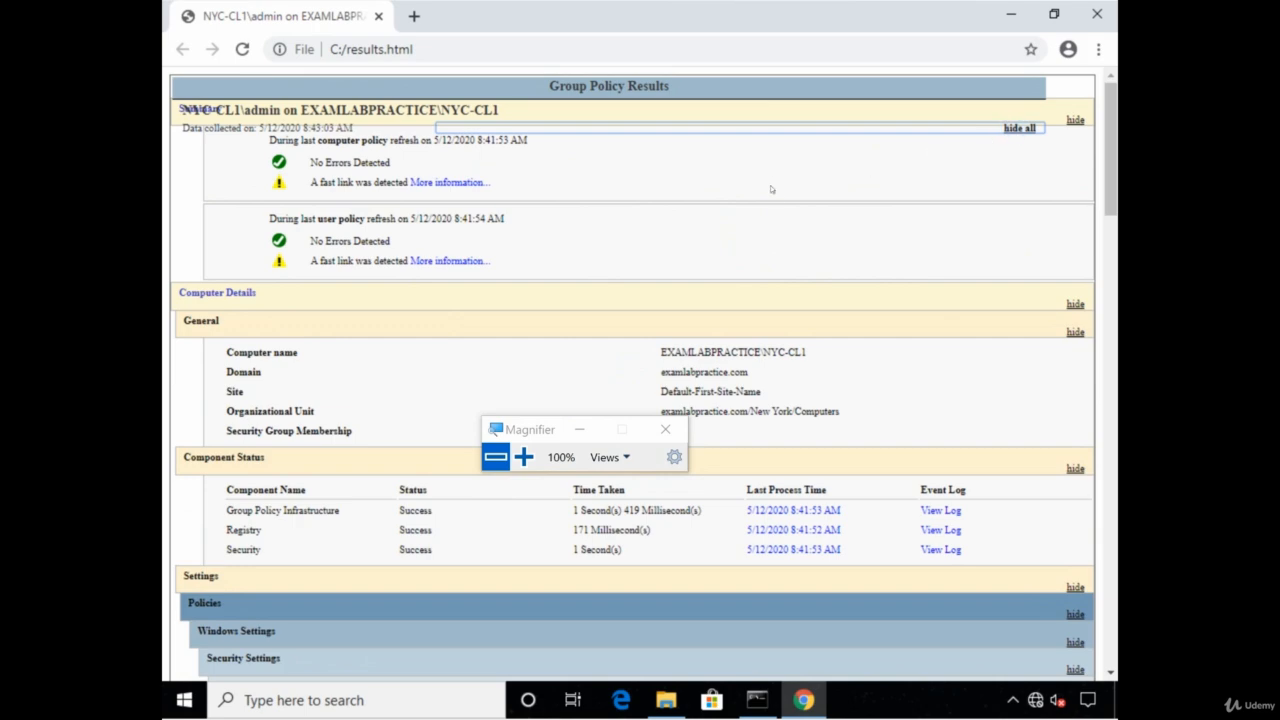
pyautogui.scroll(-6, 678, 173)
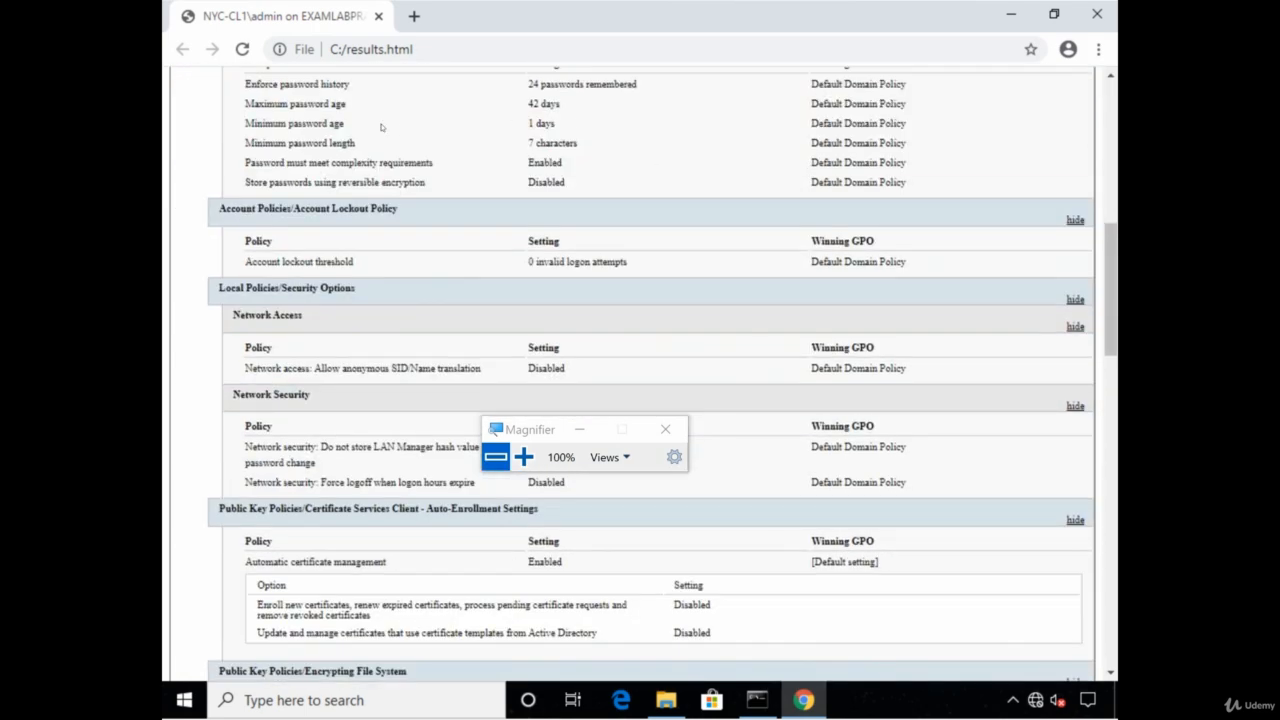
pyautogui.scroll(-15, 386, 390)
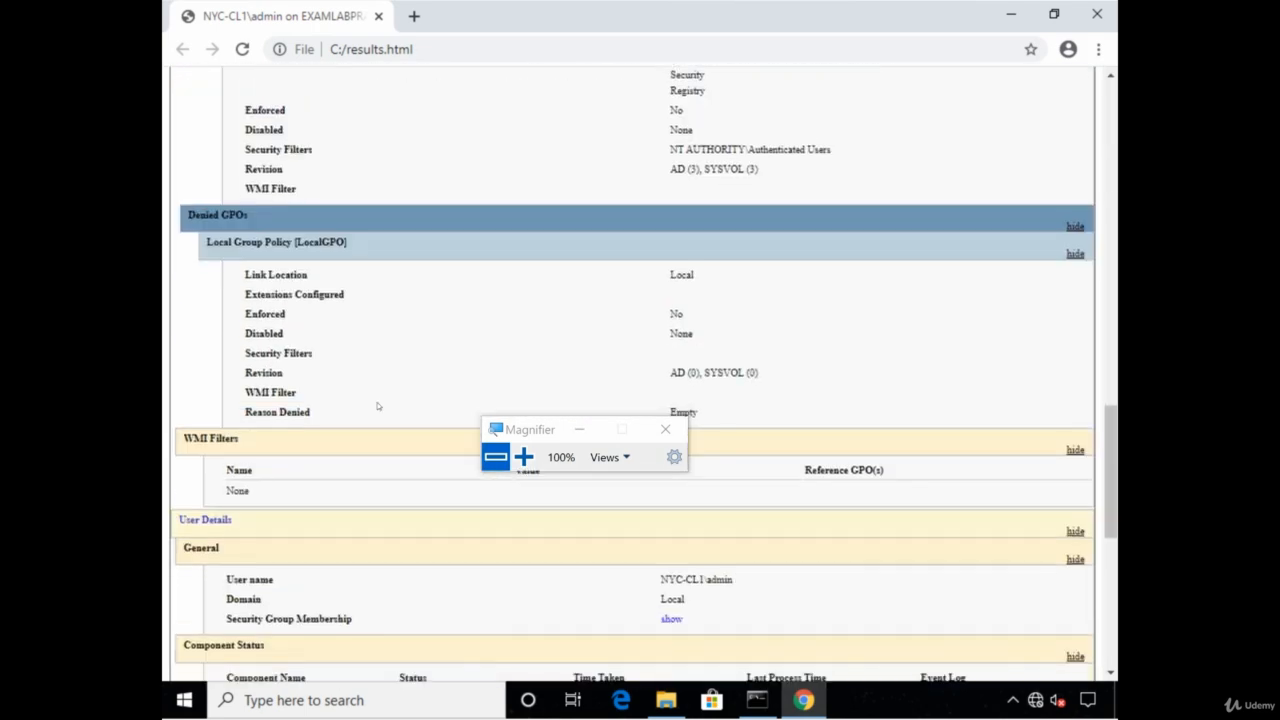
pyautogui.scroll(12, 378, 406)
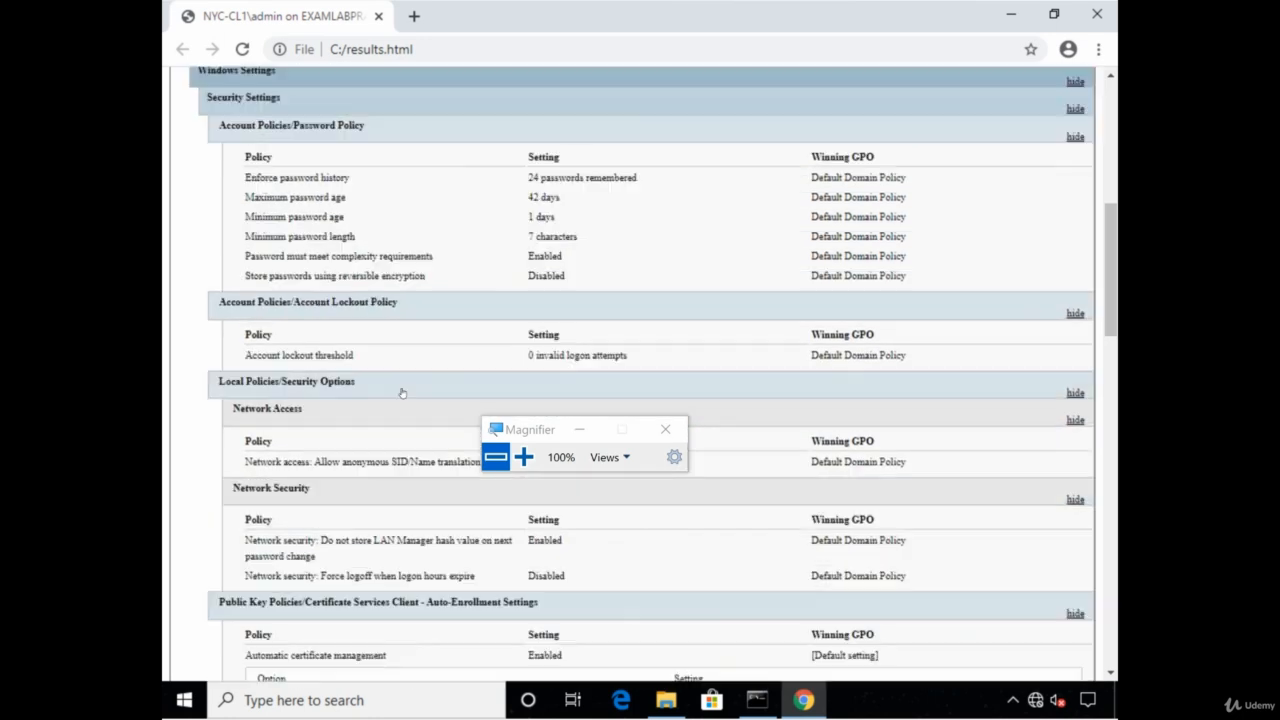